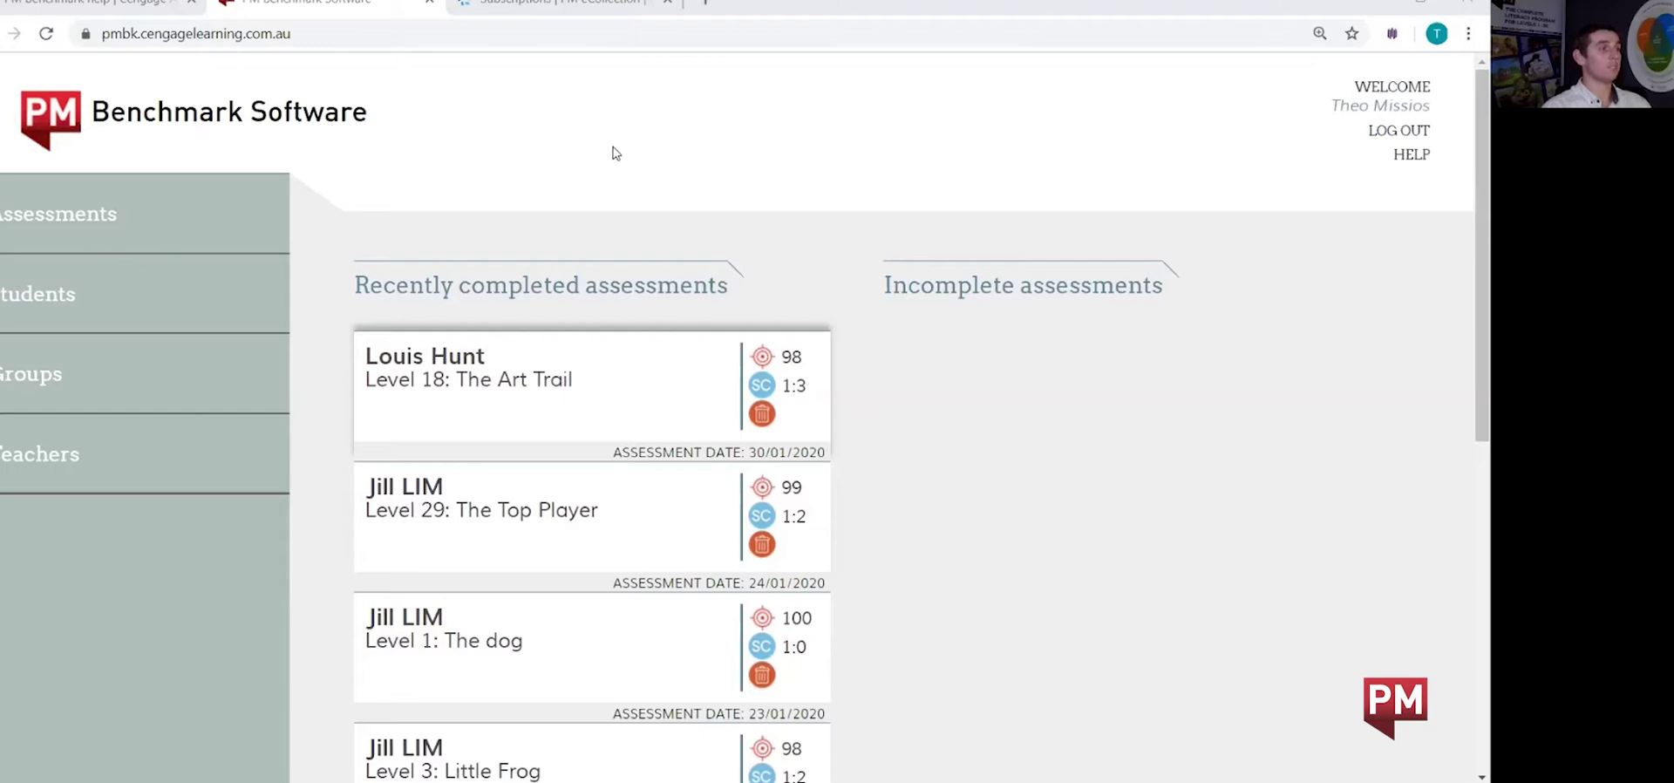
Start a new assessment, search for the student by first name, and select them under YEAR 2 SAPPHIRE
scroll(719, 305, down, 7)
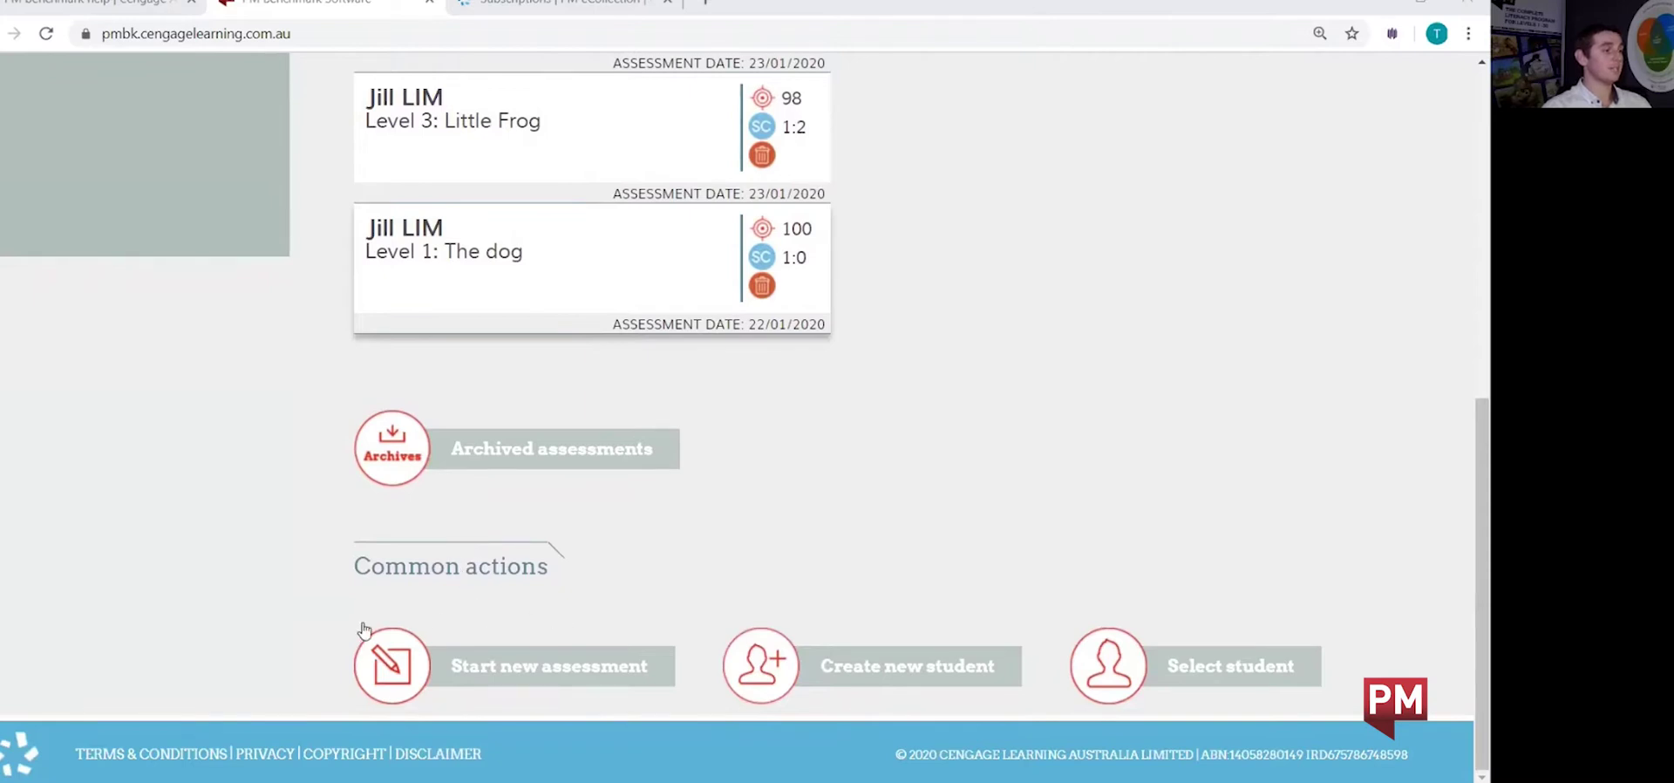
click(416, 679)
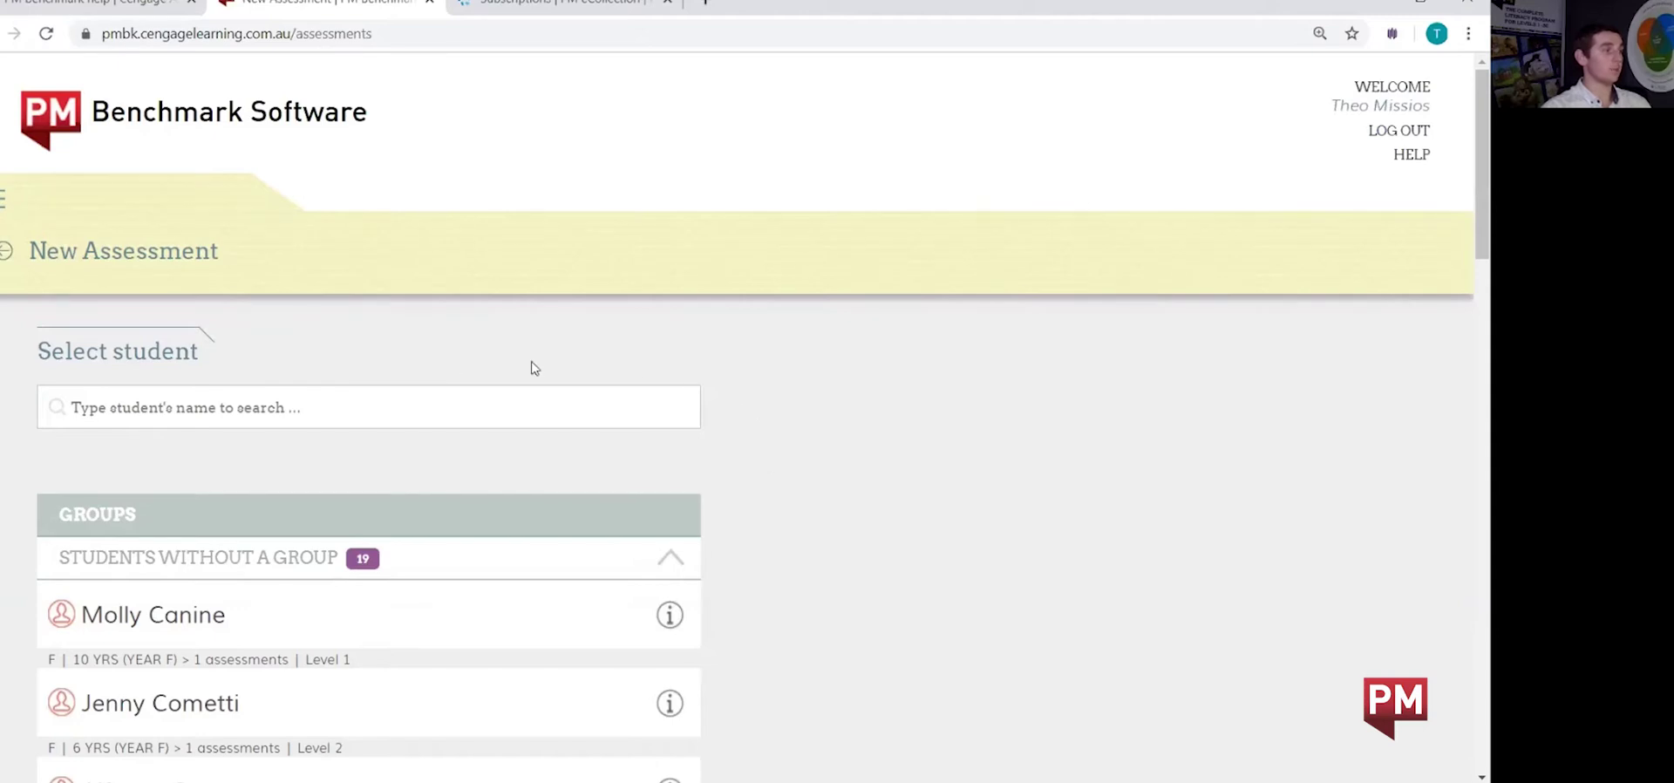
click(147, 405)
text(paul)
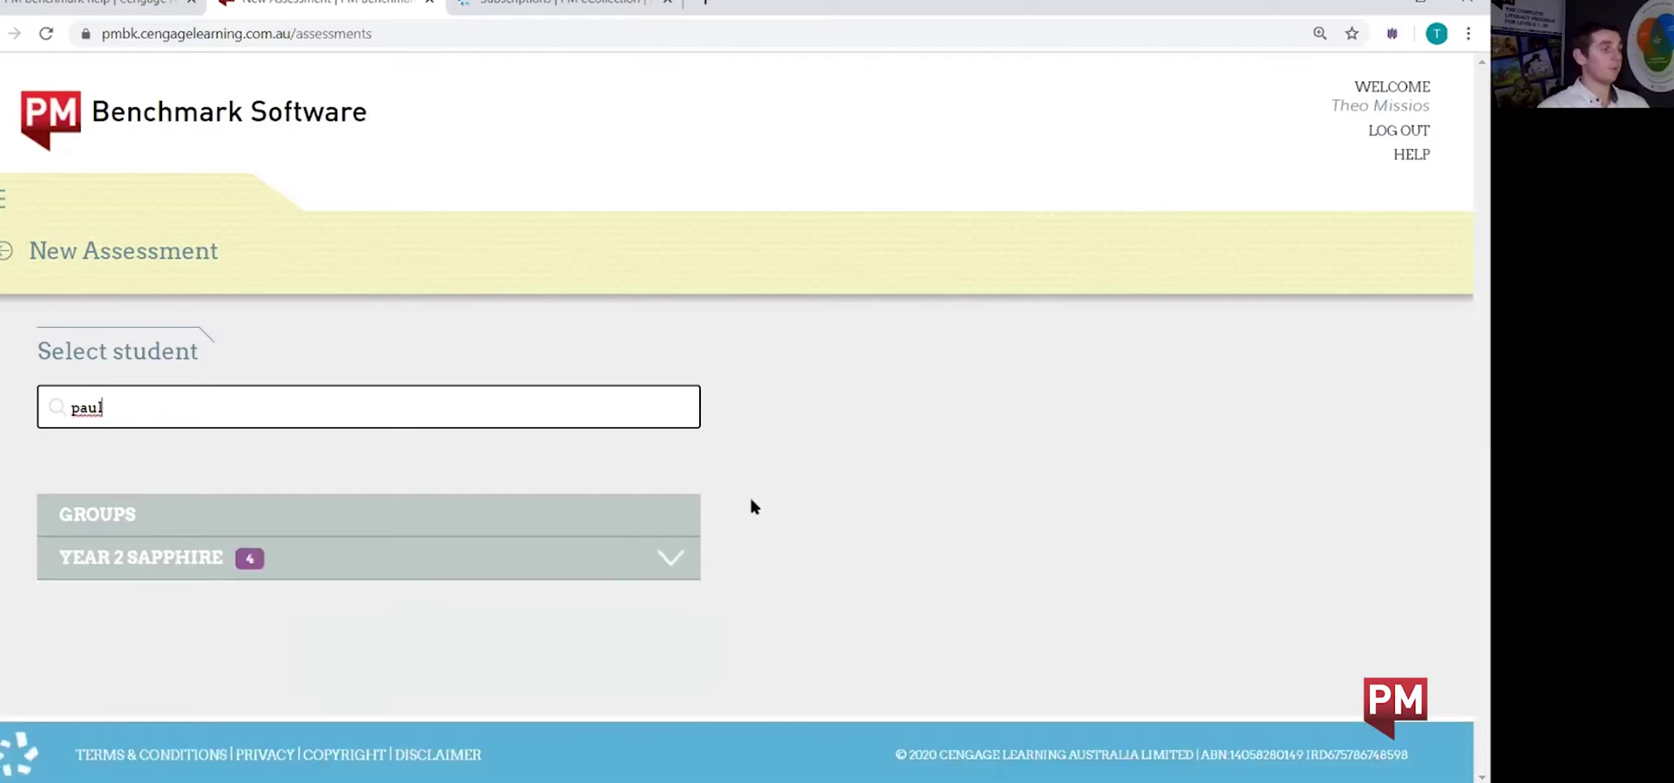
click(671, 567)
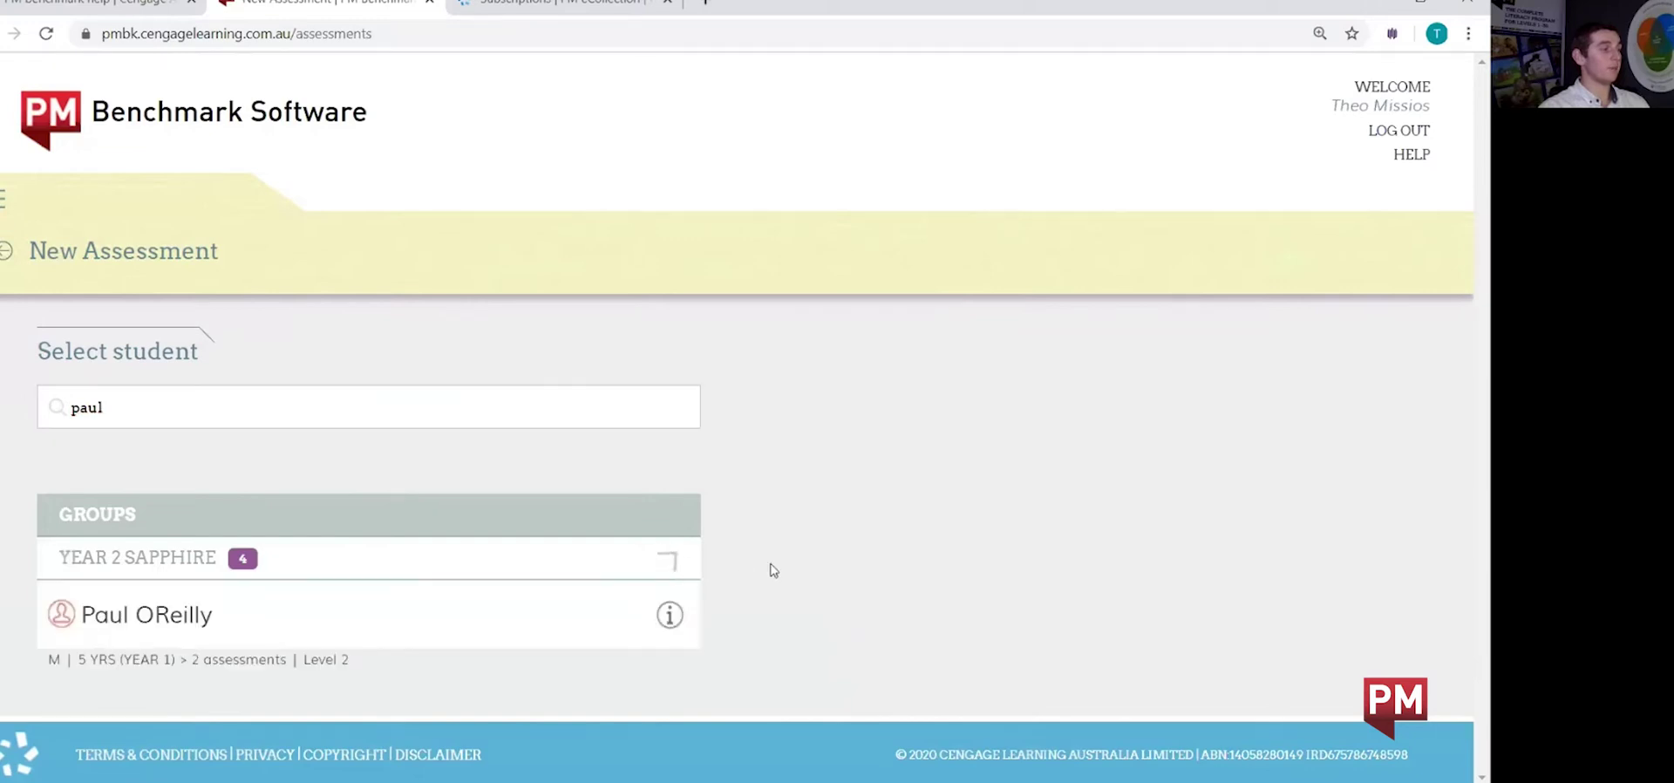
click(379, 628)
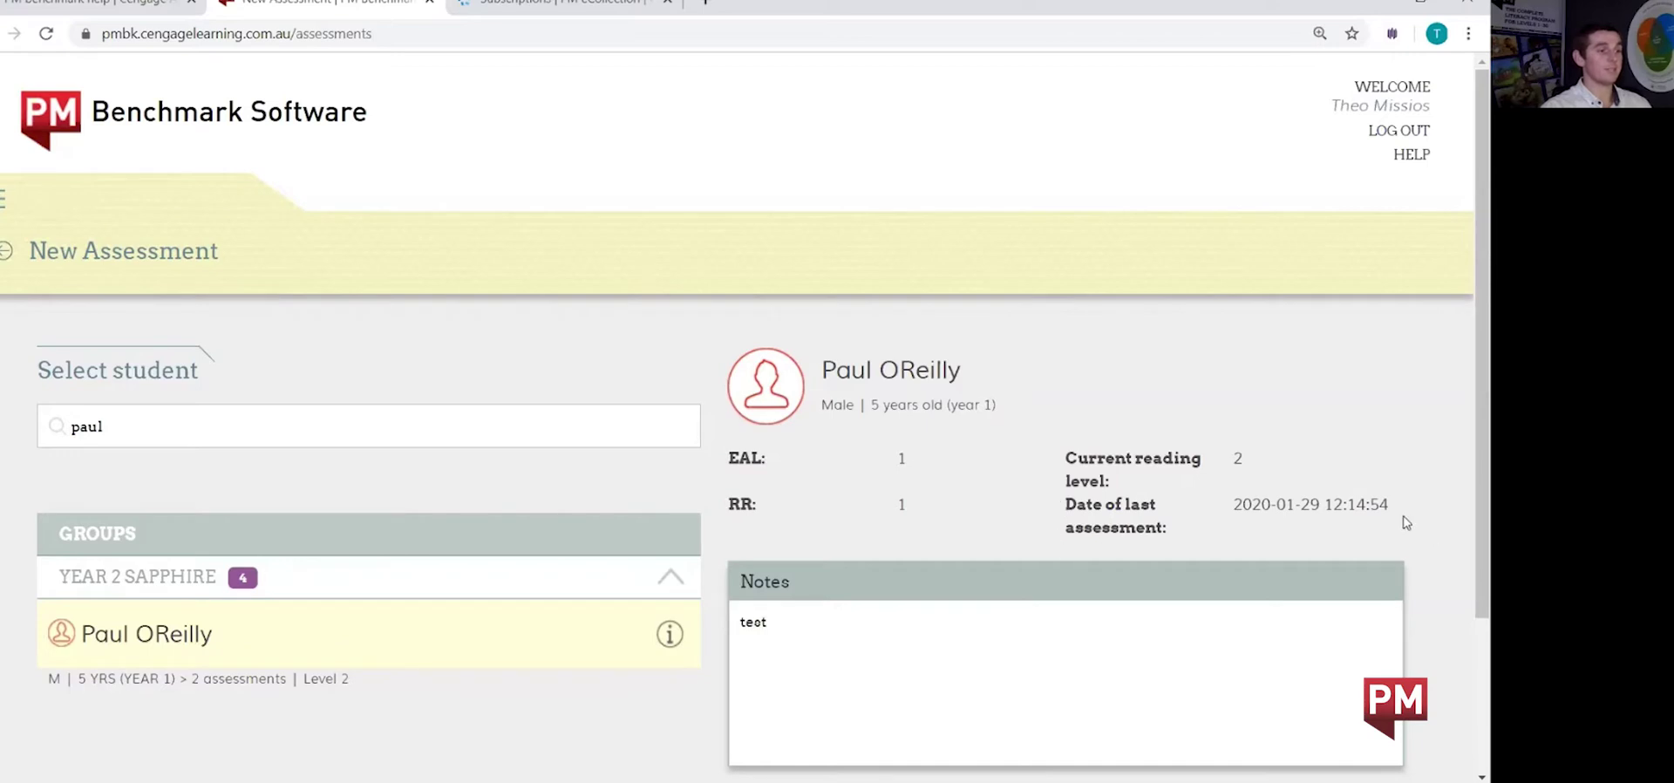
scroll(811, 560, down, 1)
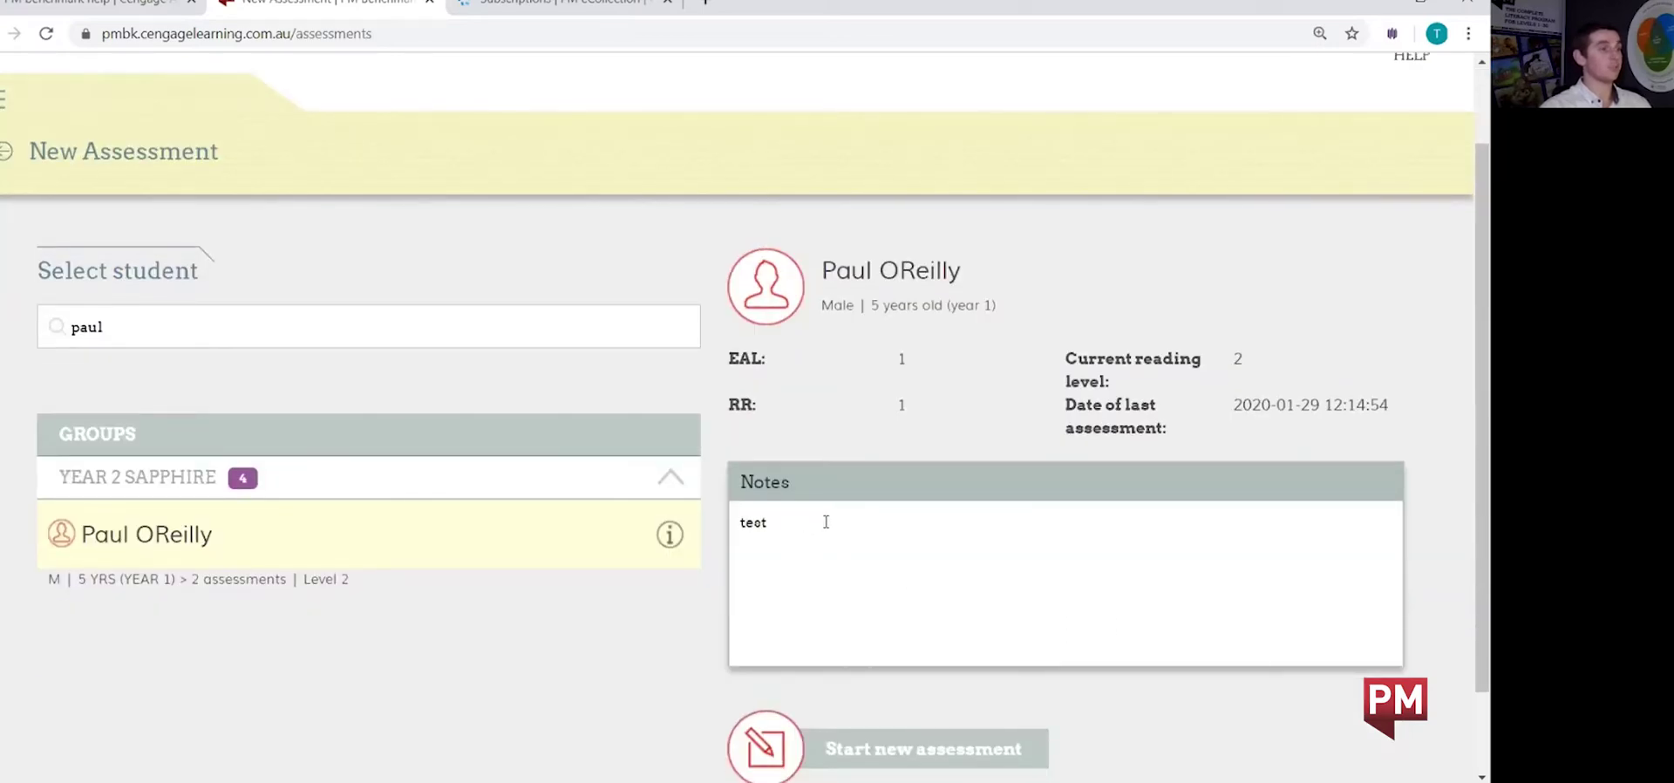
scroll(864, 520, down, 1)
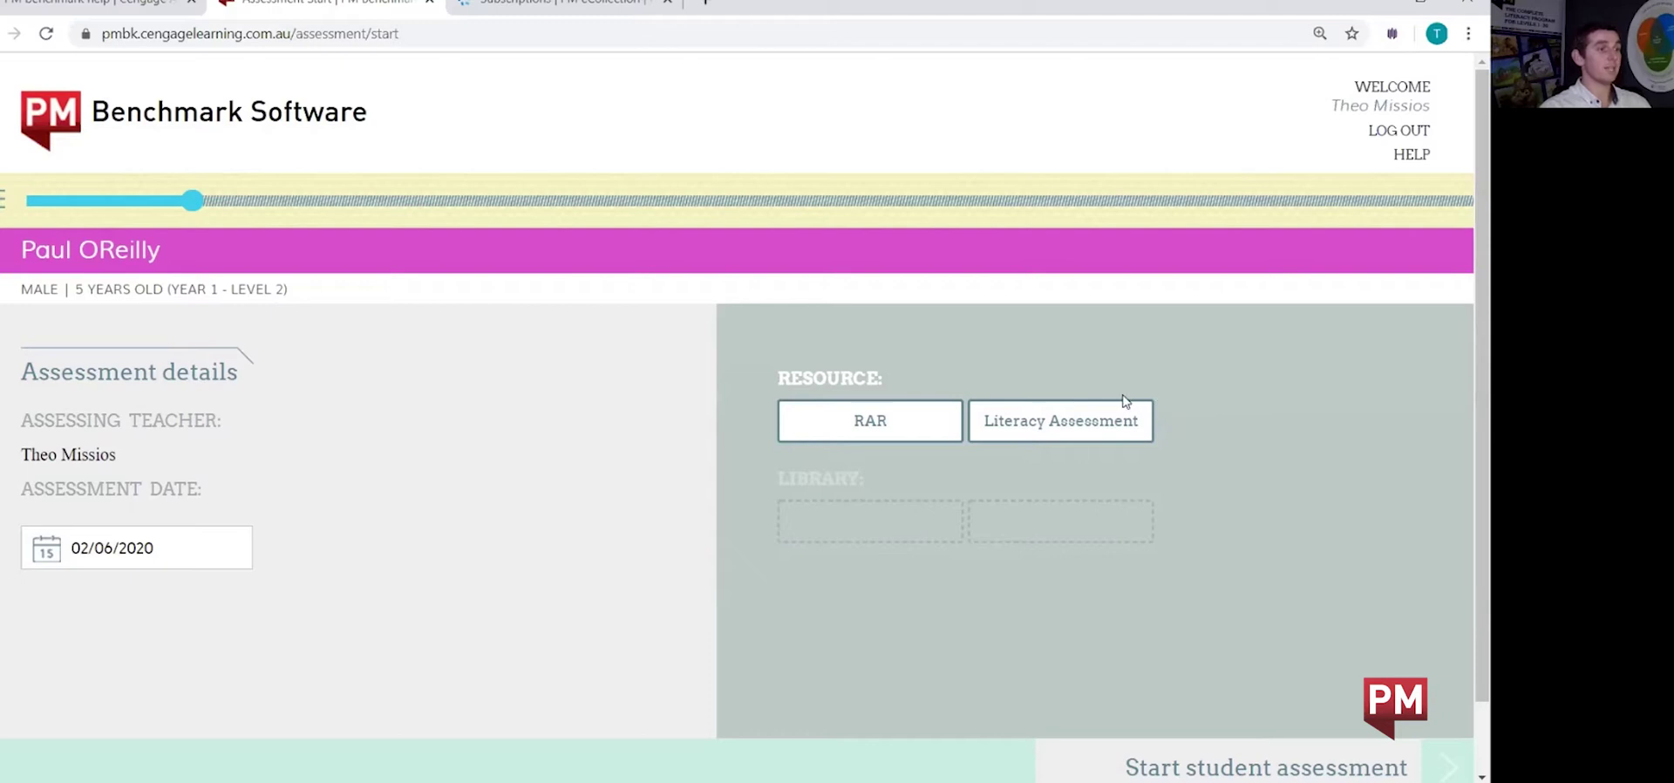
Choose Literacy Assessment as the resource and LA 1 as the library
click(1072, 427)
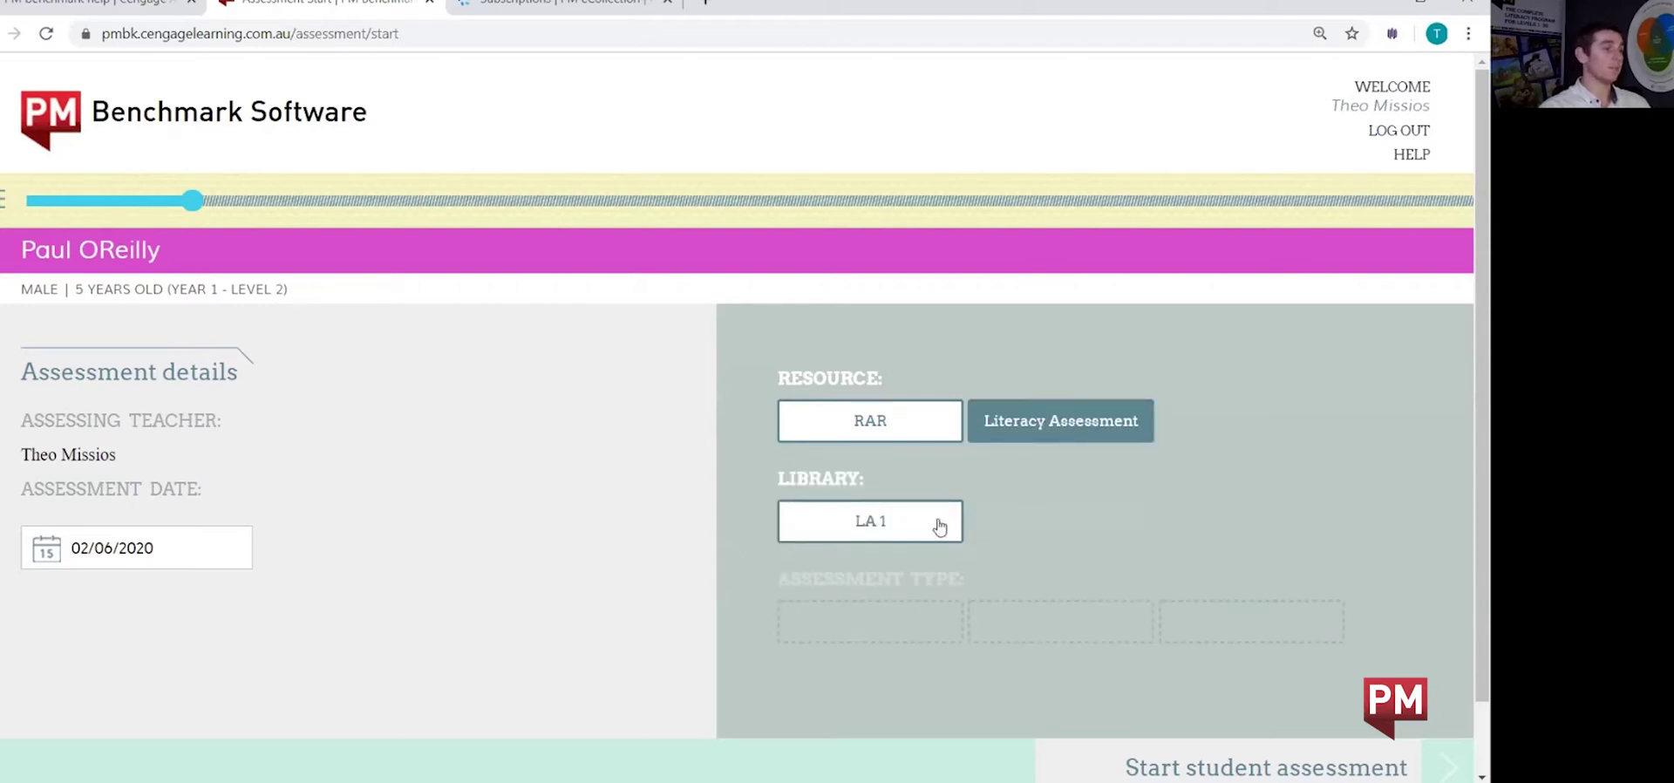
click(867, 532)
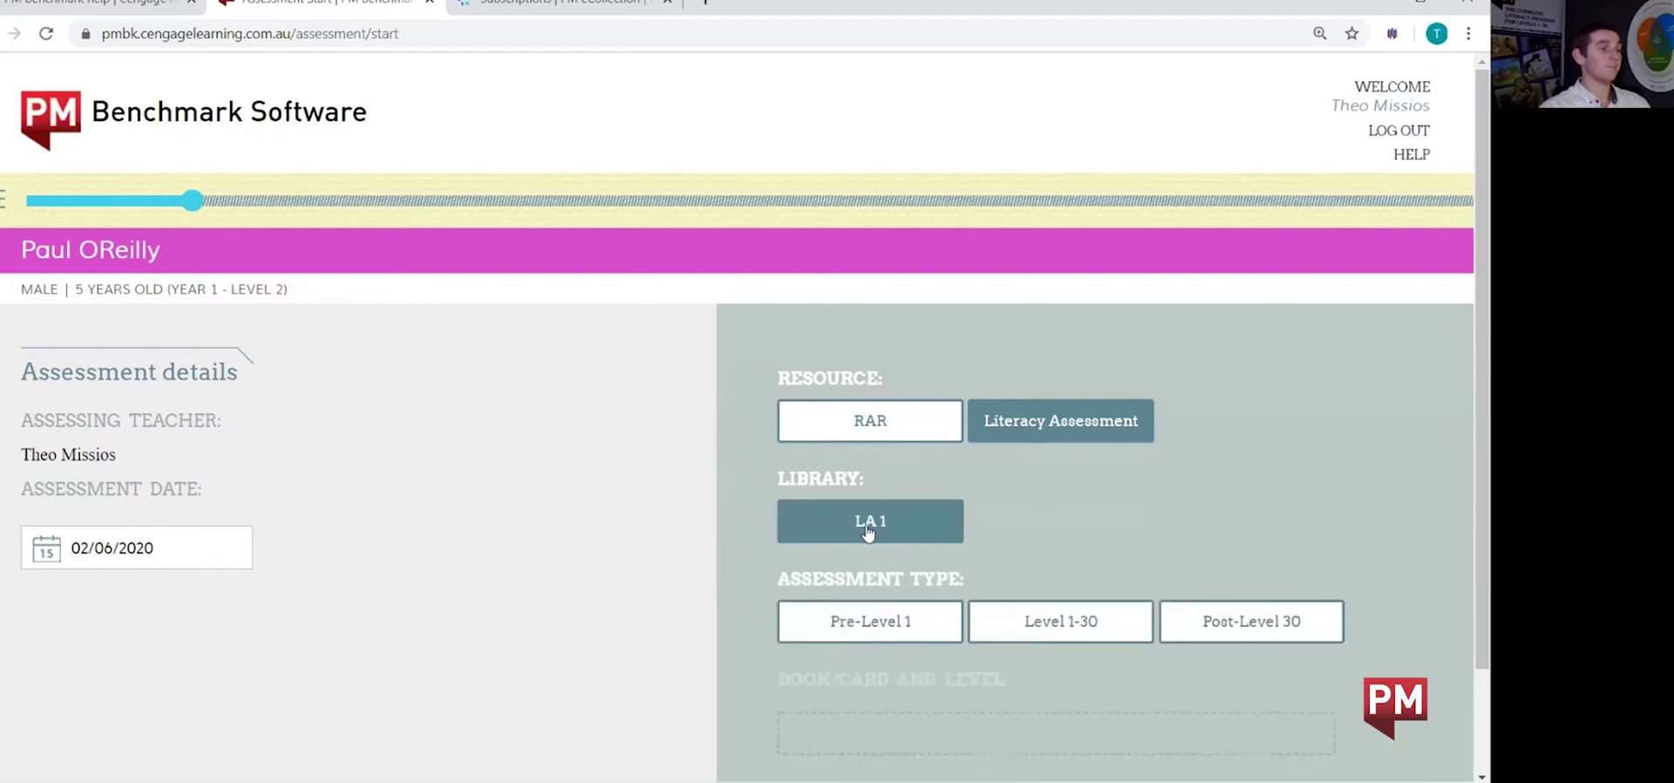
scroll(1022, 539, down, 1)
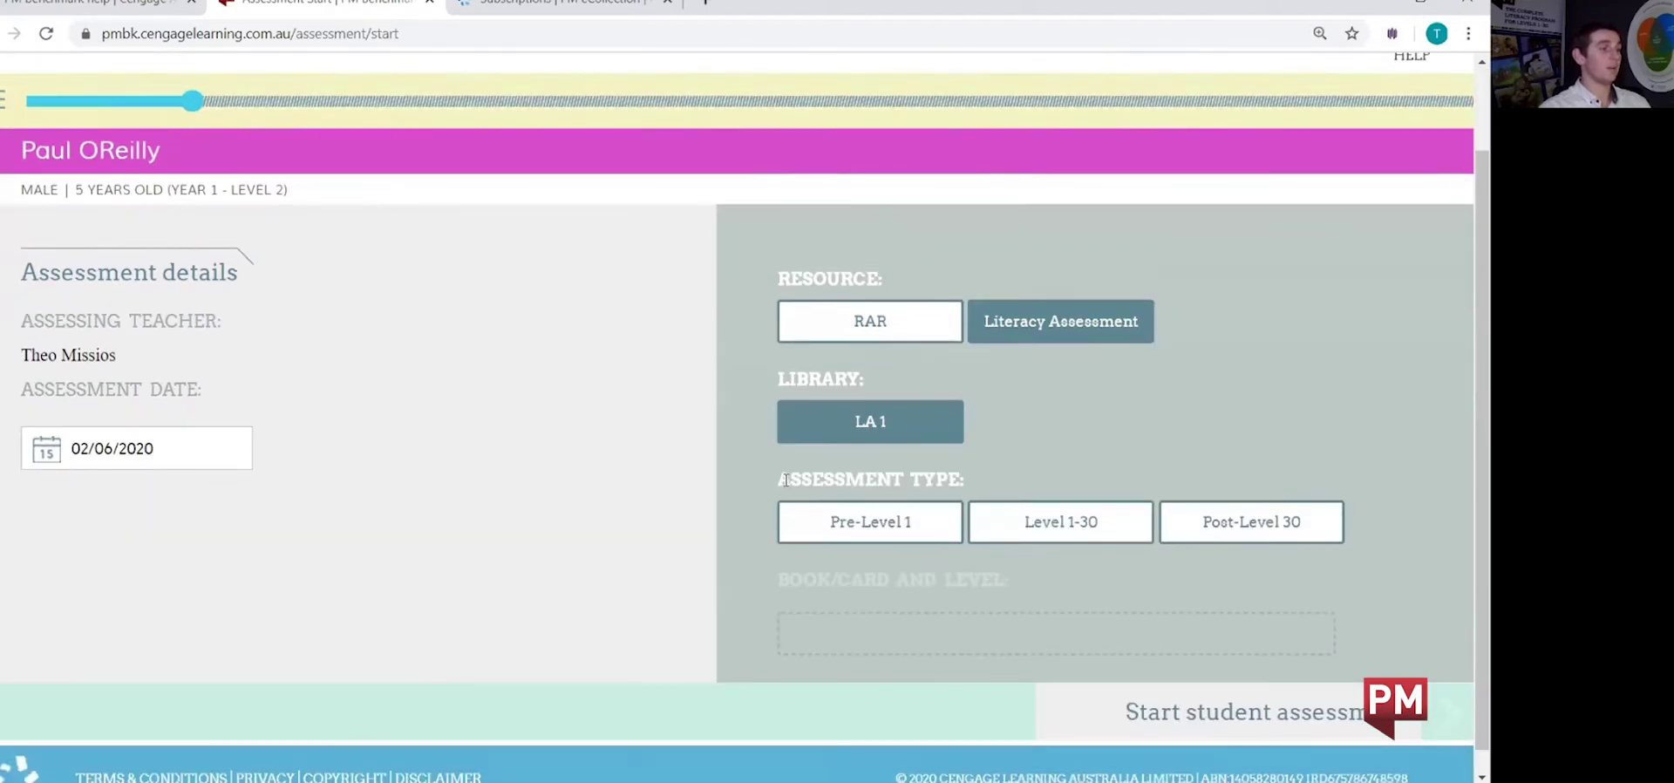
scroll(986, 485, down, 1)
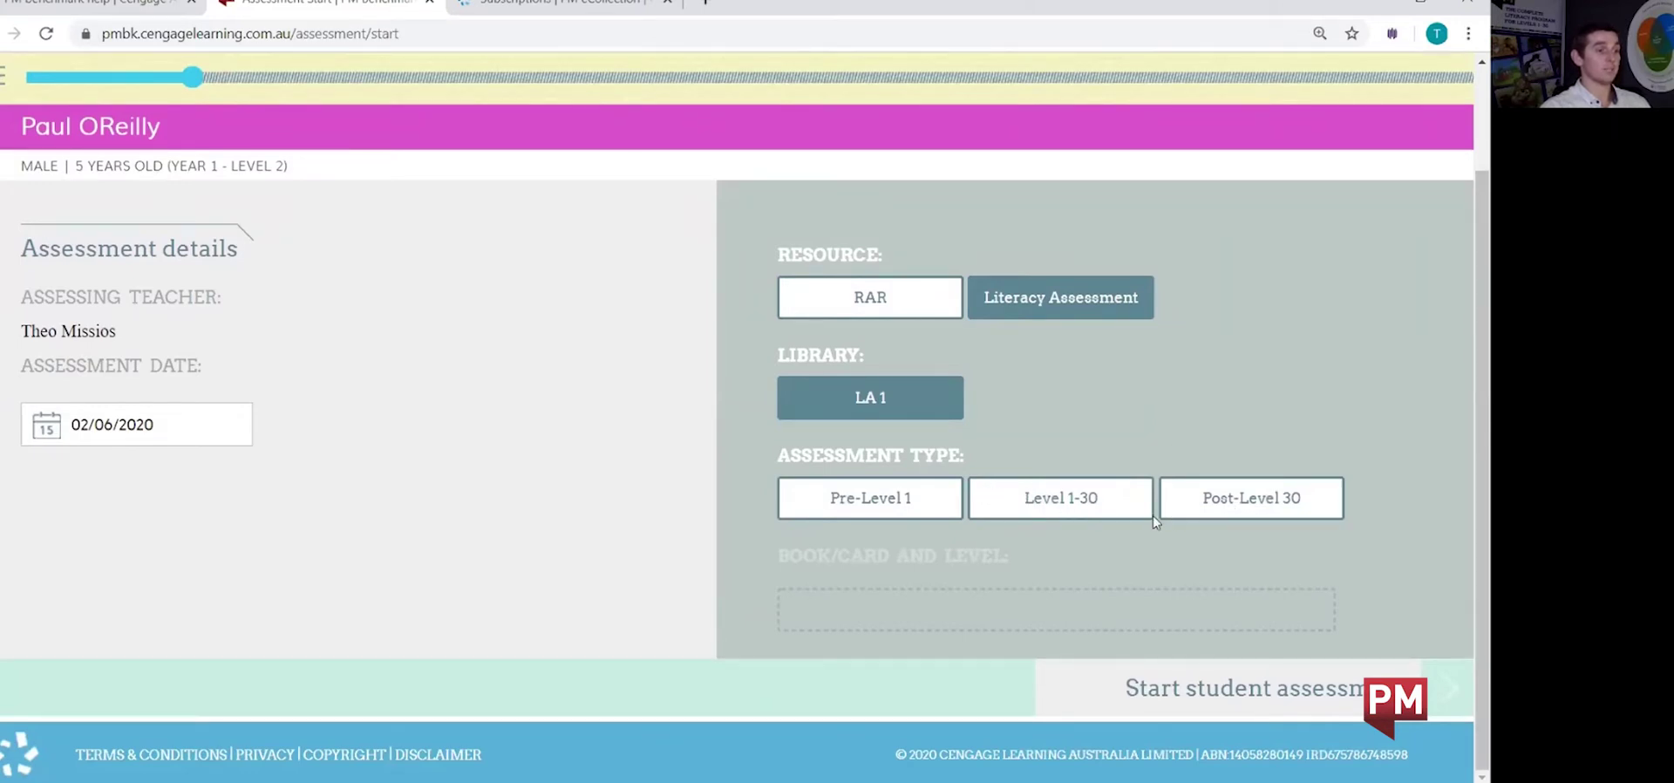
Set the assessment type to Level 1-30 and pick the book 'Level 2: My little dog'
click(1054, 507)
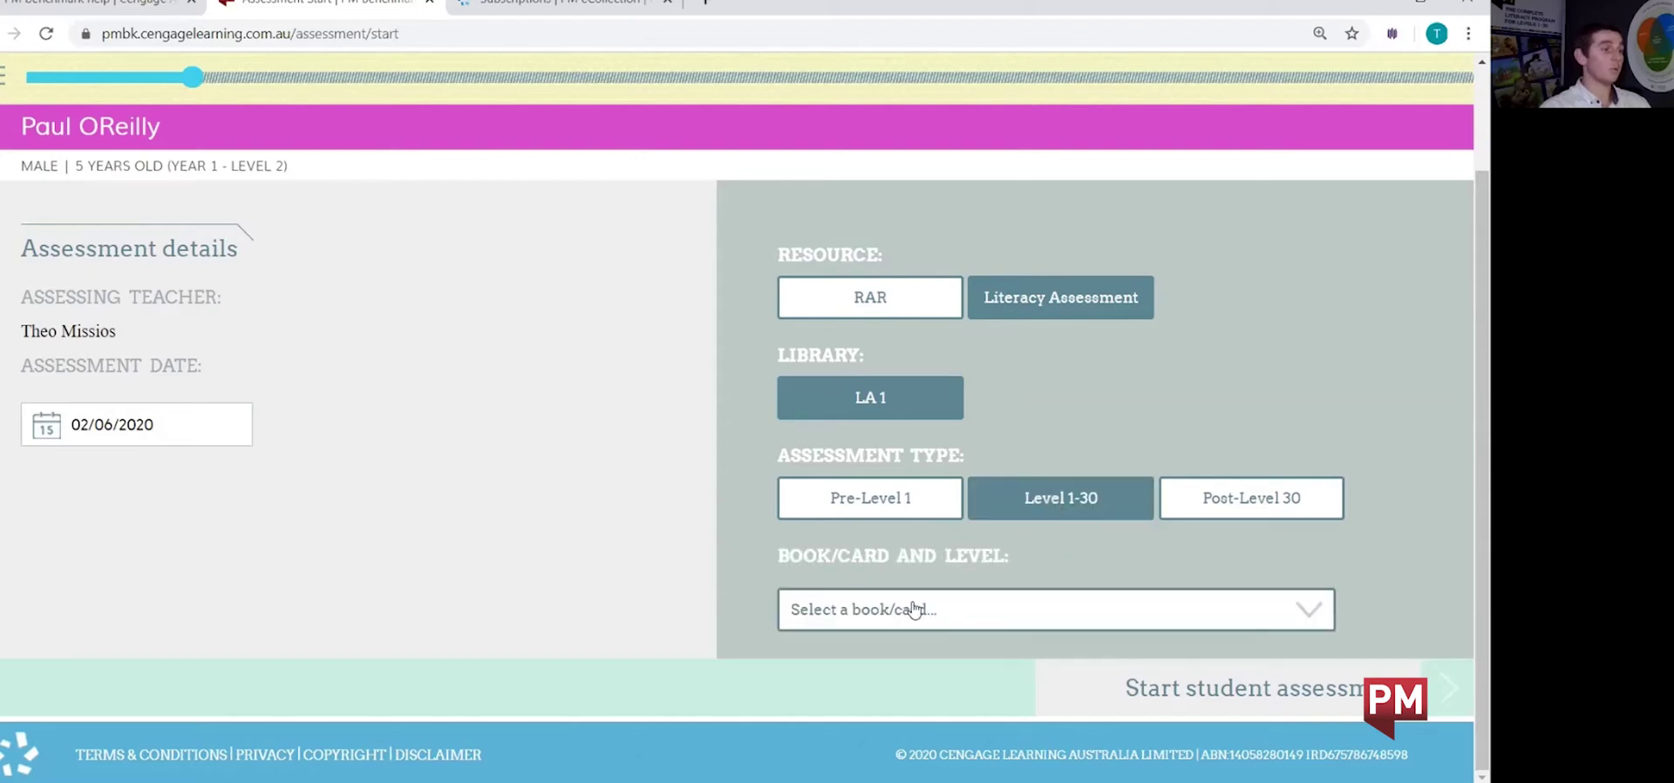
click(1310, 611)
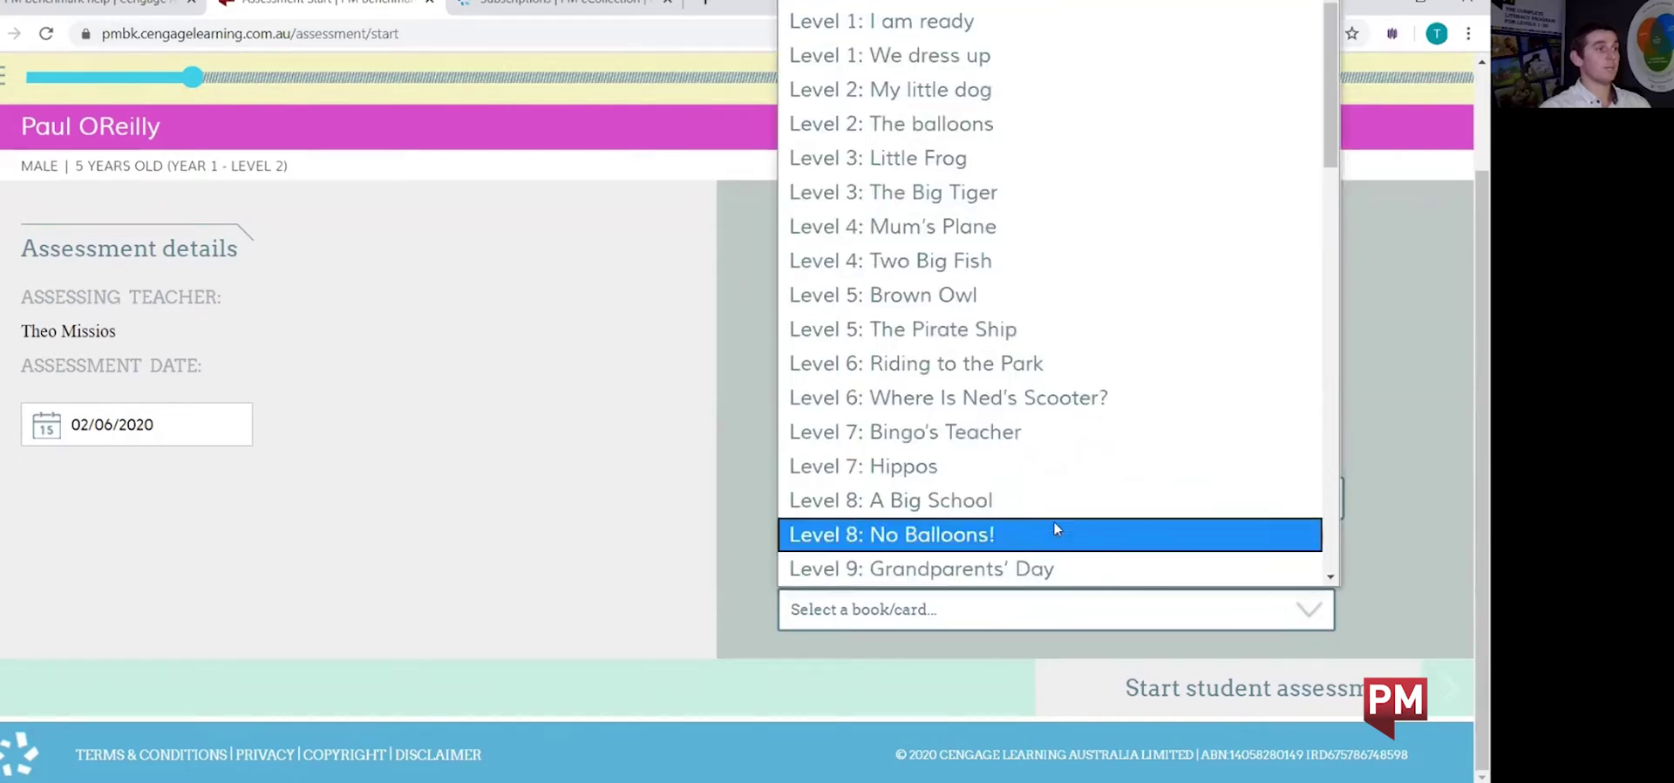
click(883, 90)
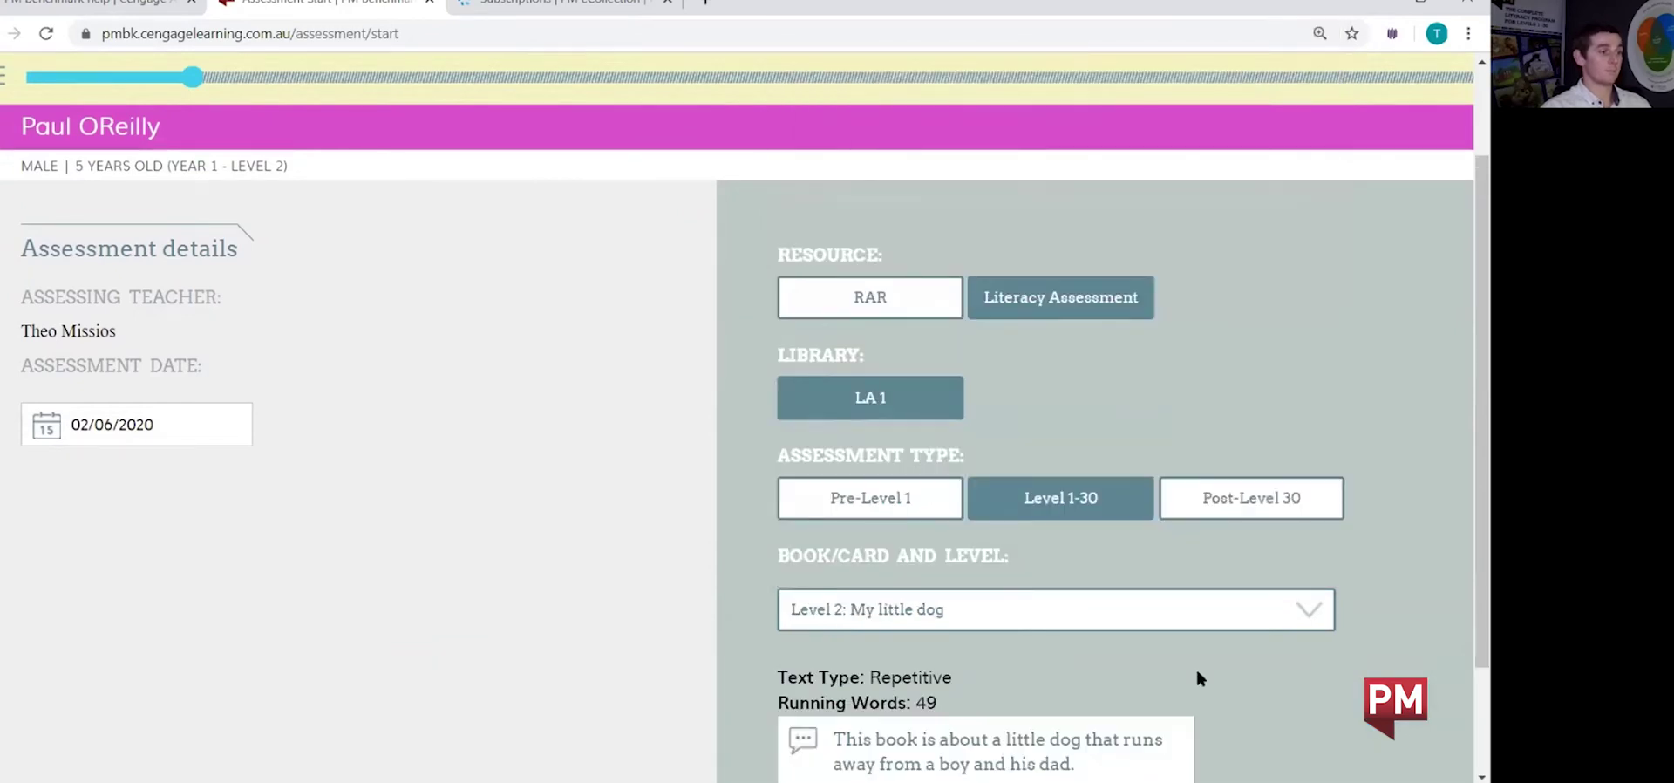
scroll(1196, 678, down, 2)
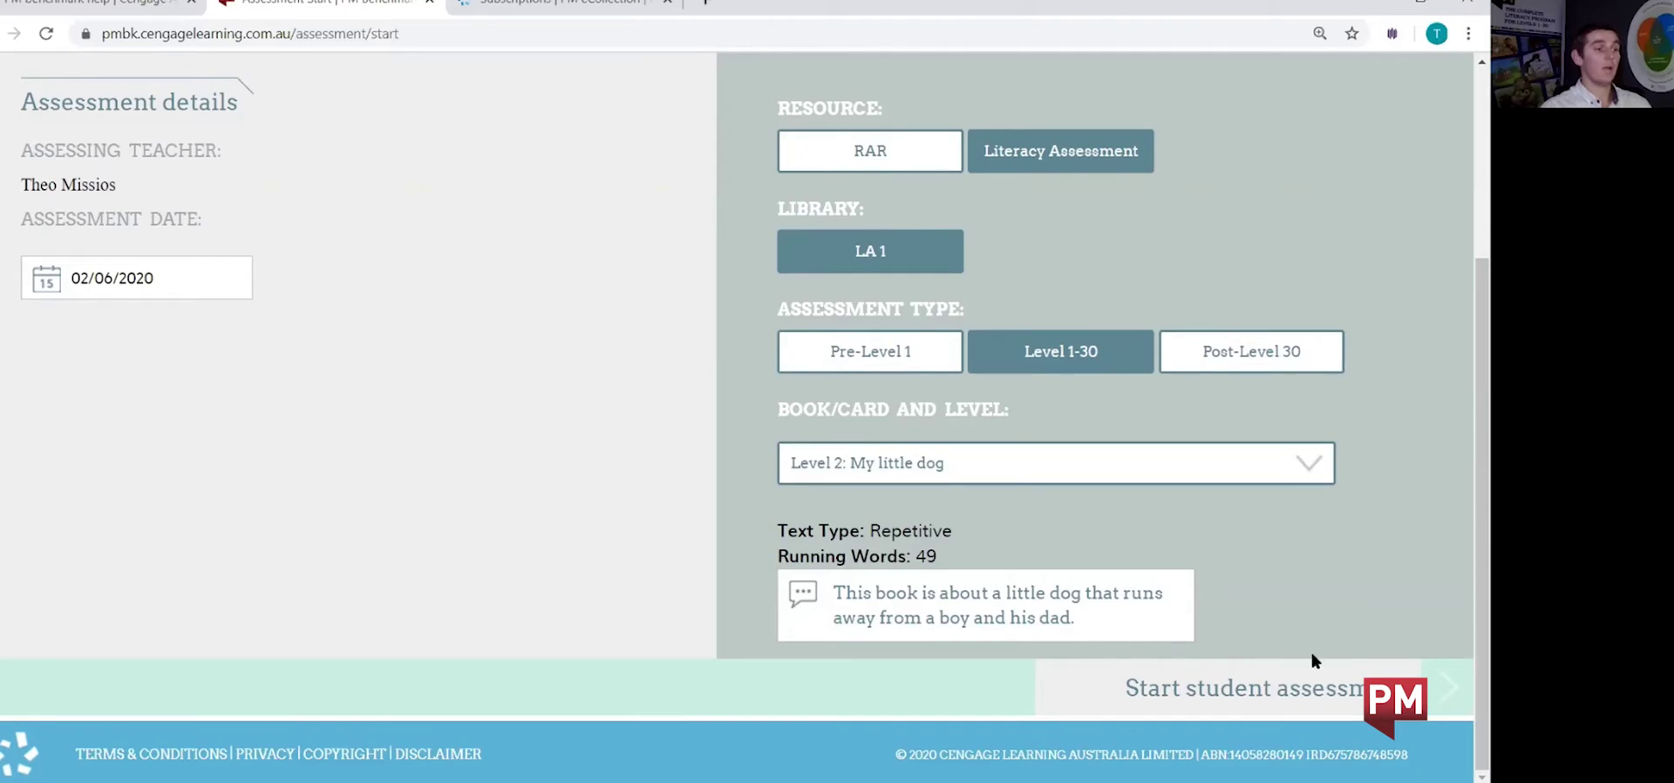
Begin the student assessment and answer the four retelling questions Yes, Yes, No, Yes
click(1288, 698)
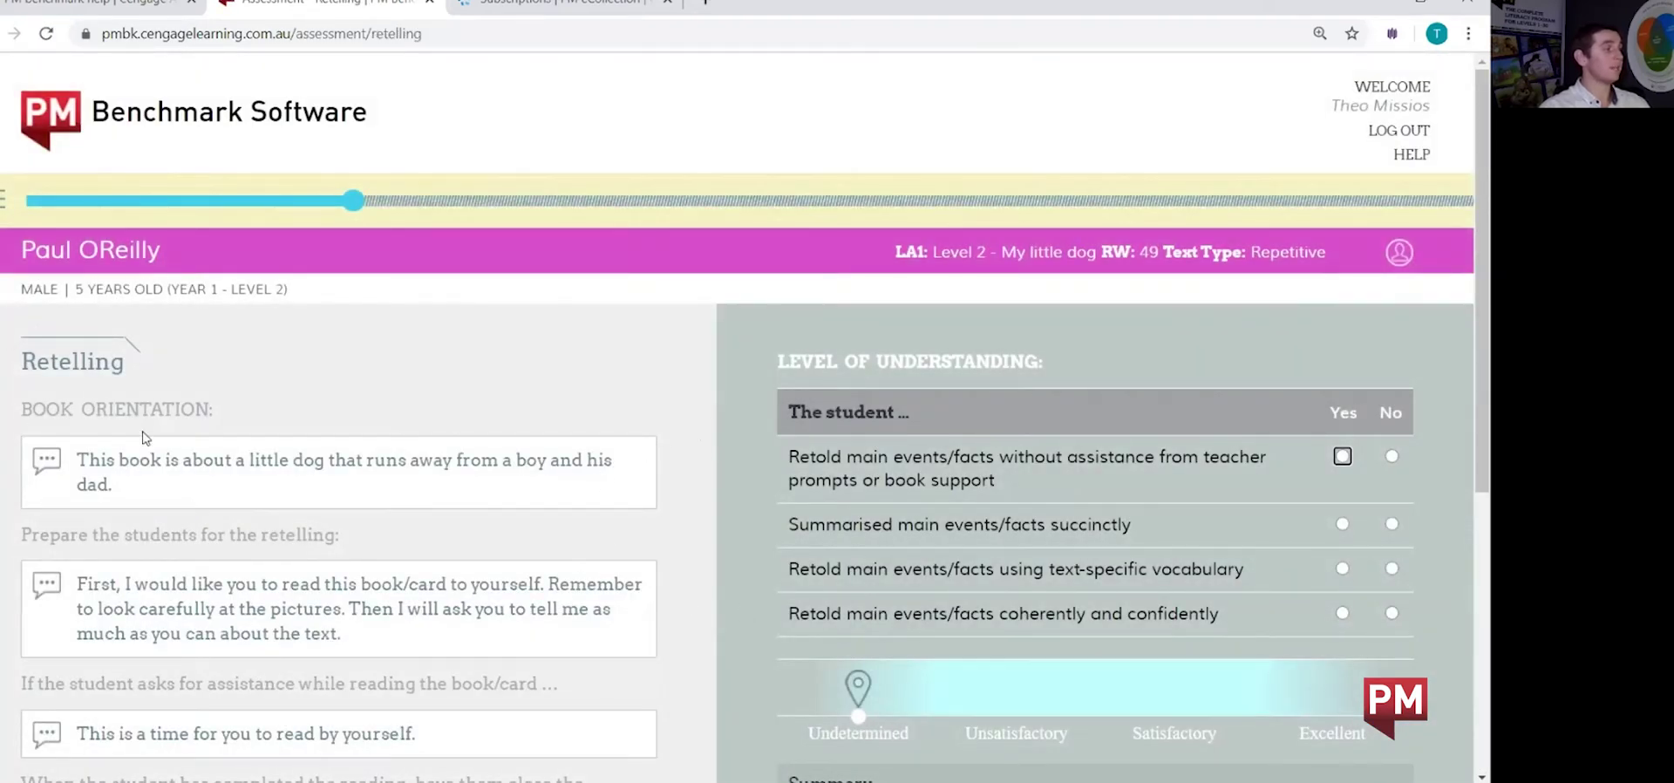
scroll(283, 384, down, 2)
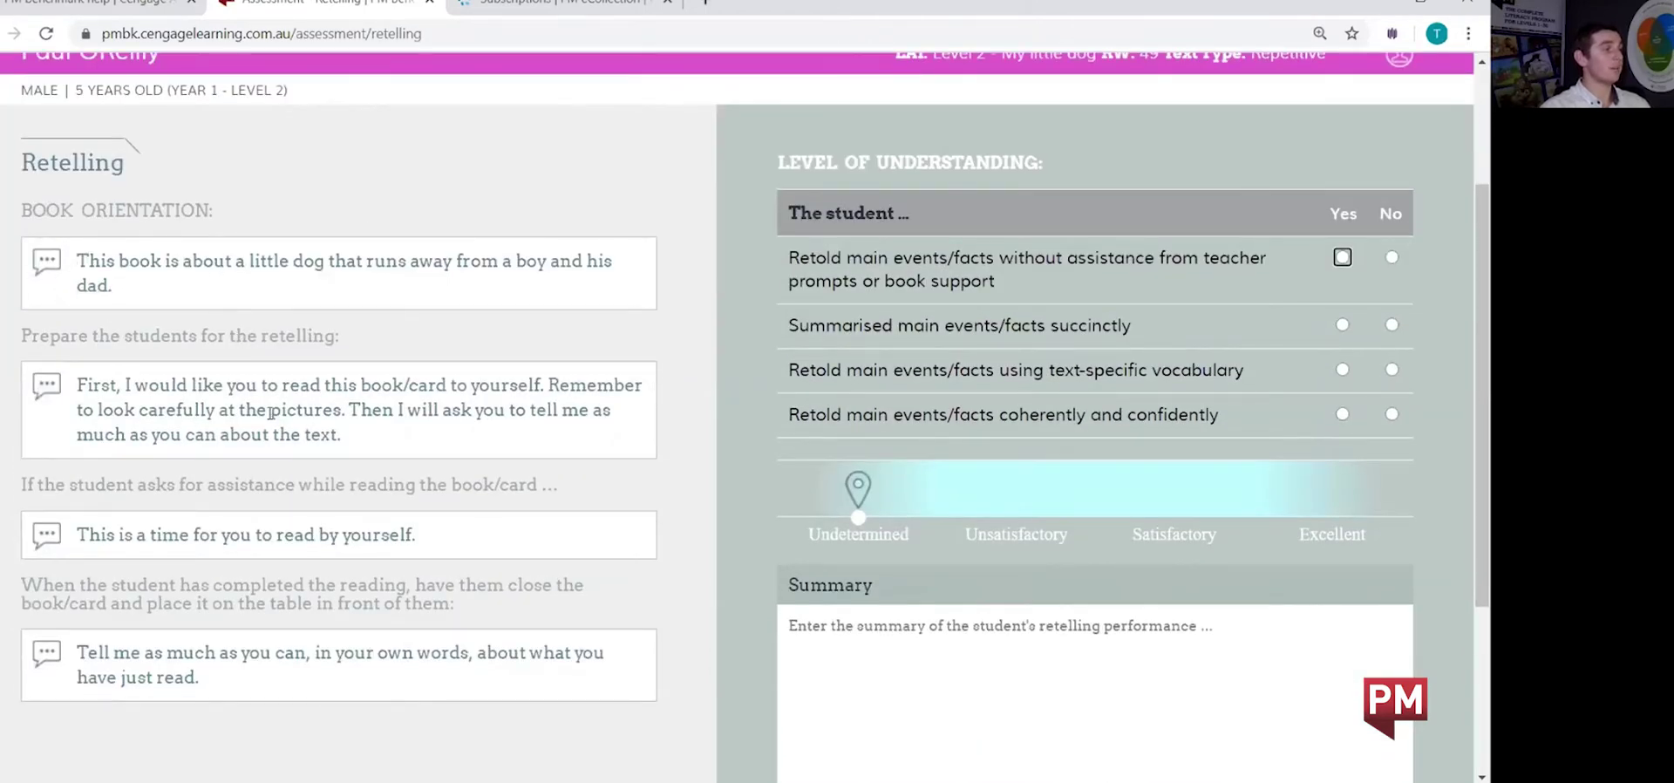
scroll(253, 375, down, 1)
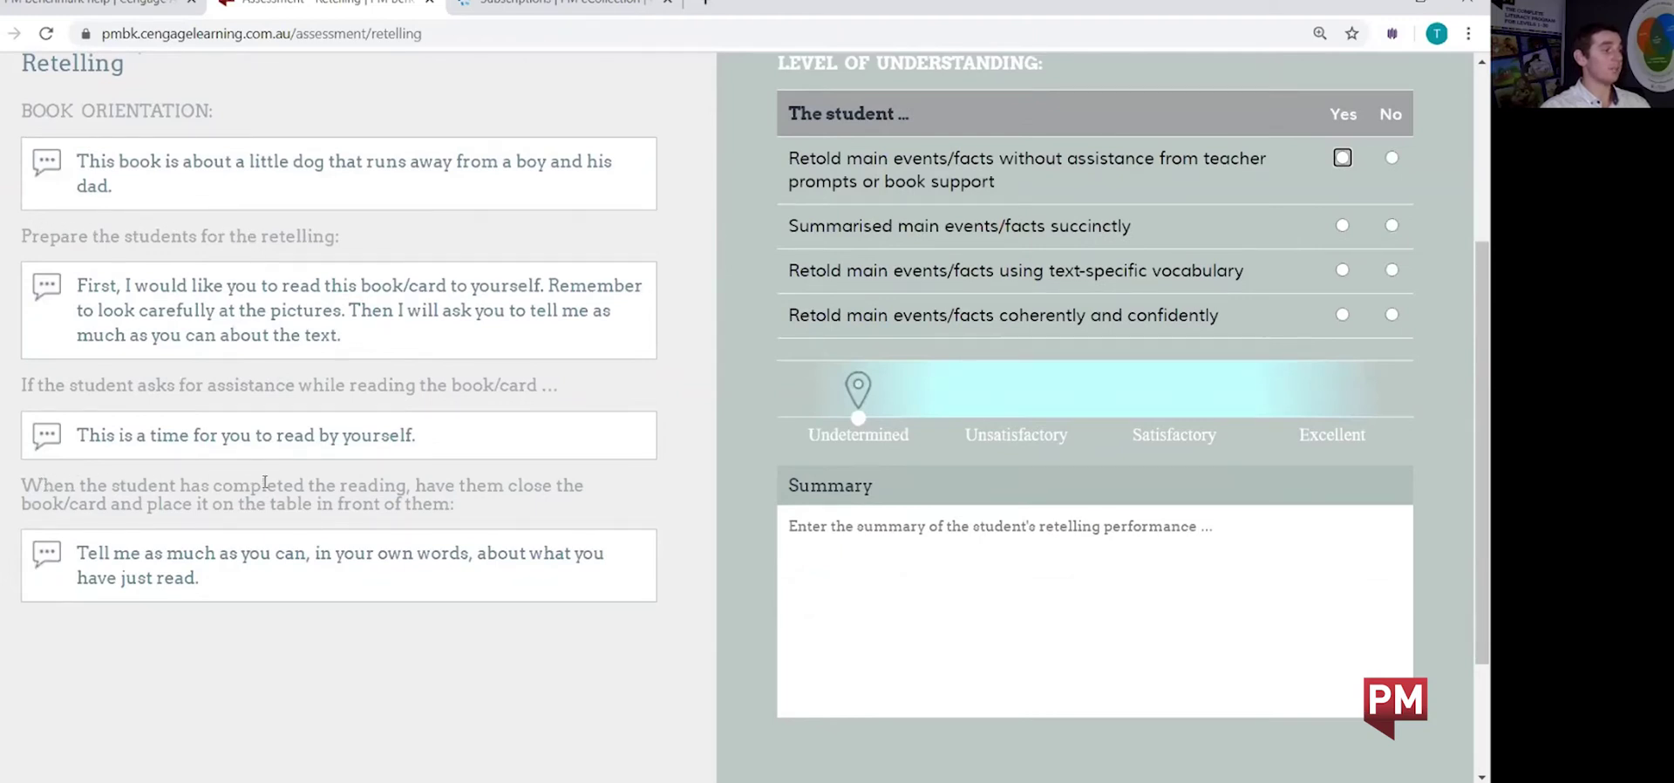
scroll(737, 565, up, 2)
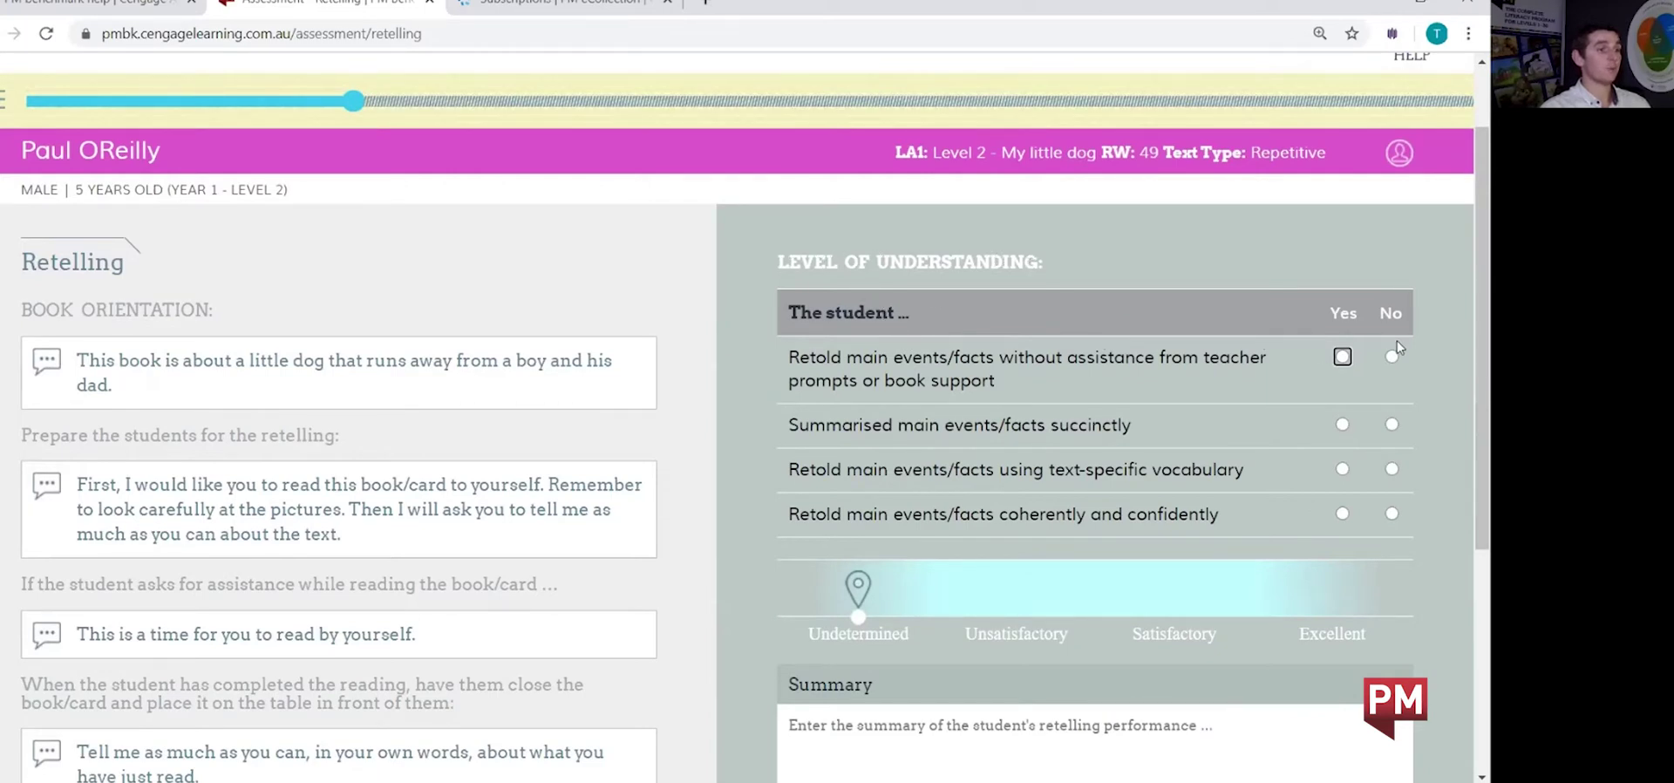
click(1343, 357)
click(1343, 425)
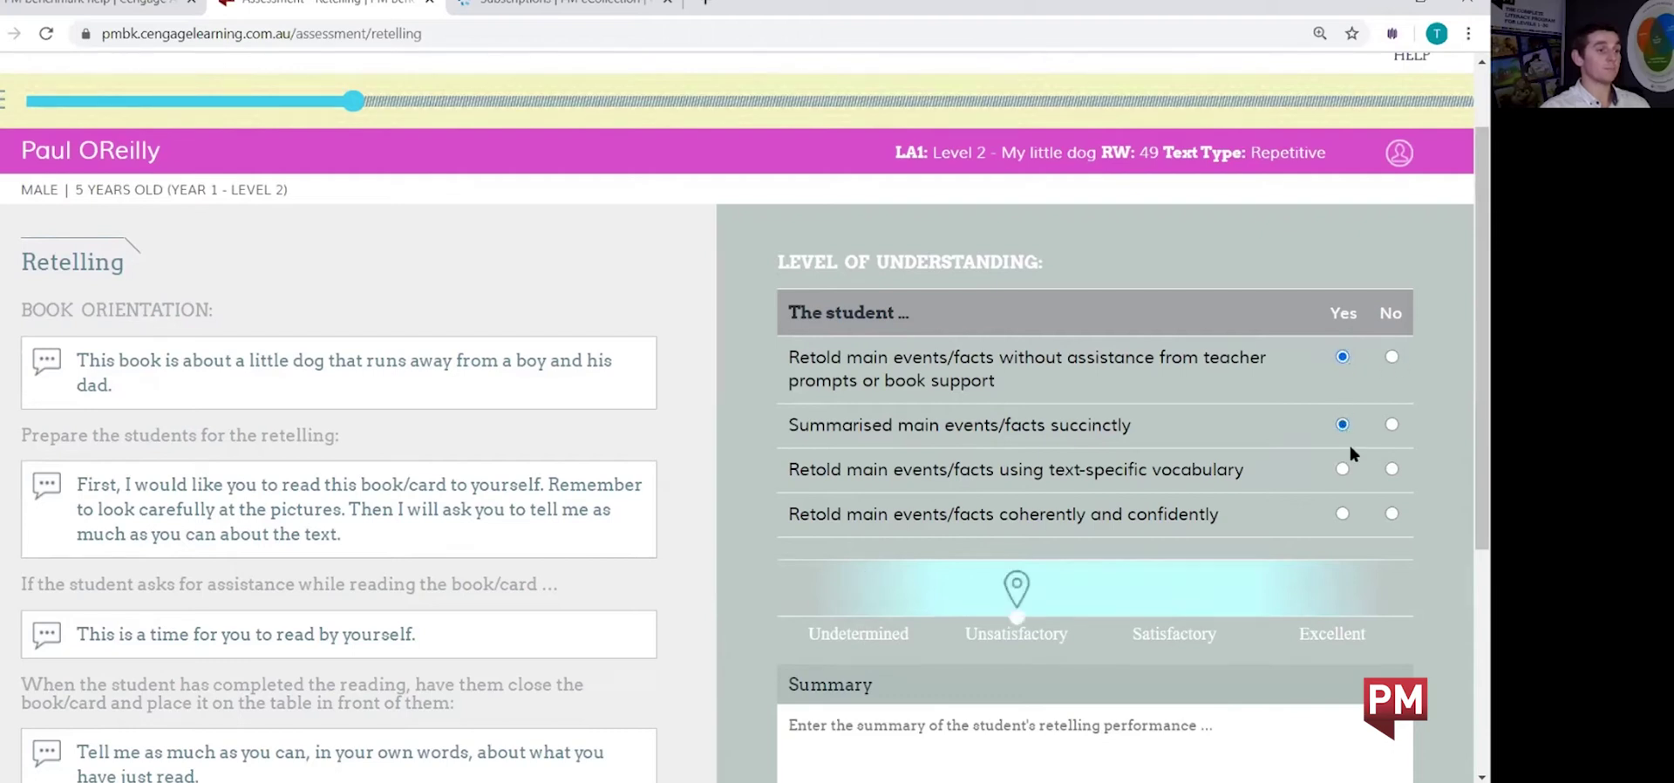
click(1393, 470)
click(1343, 515)
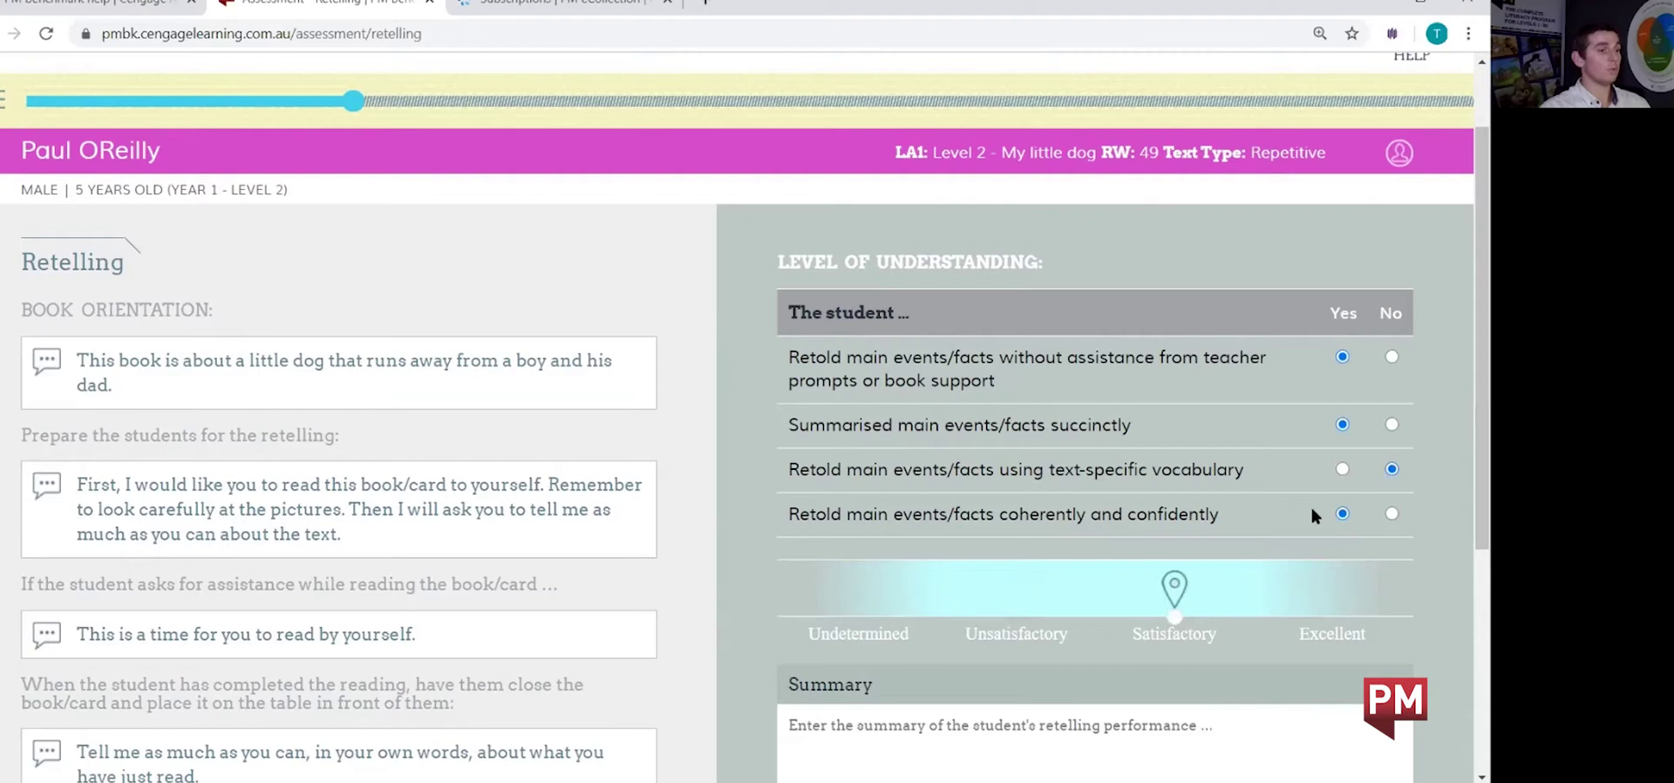
scroll(1247, 489, down, 2)
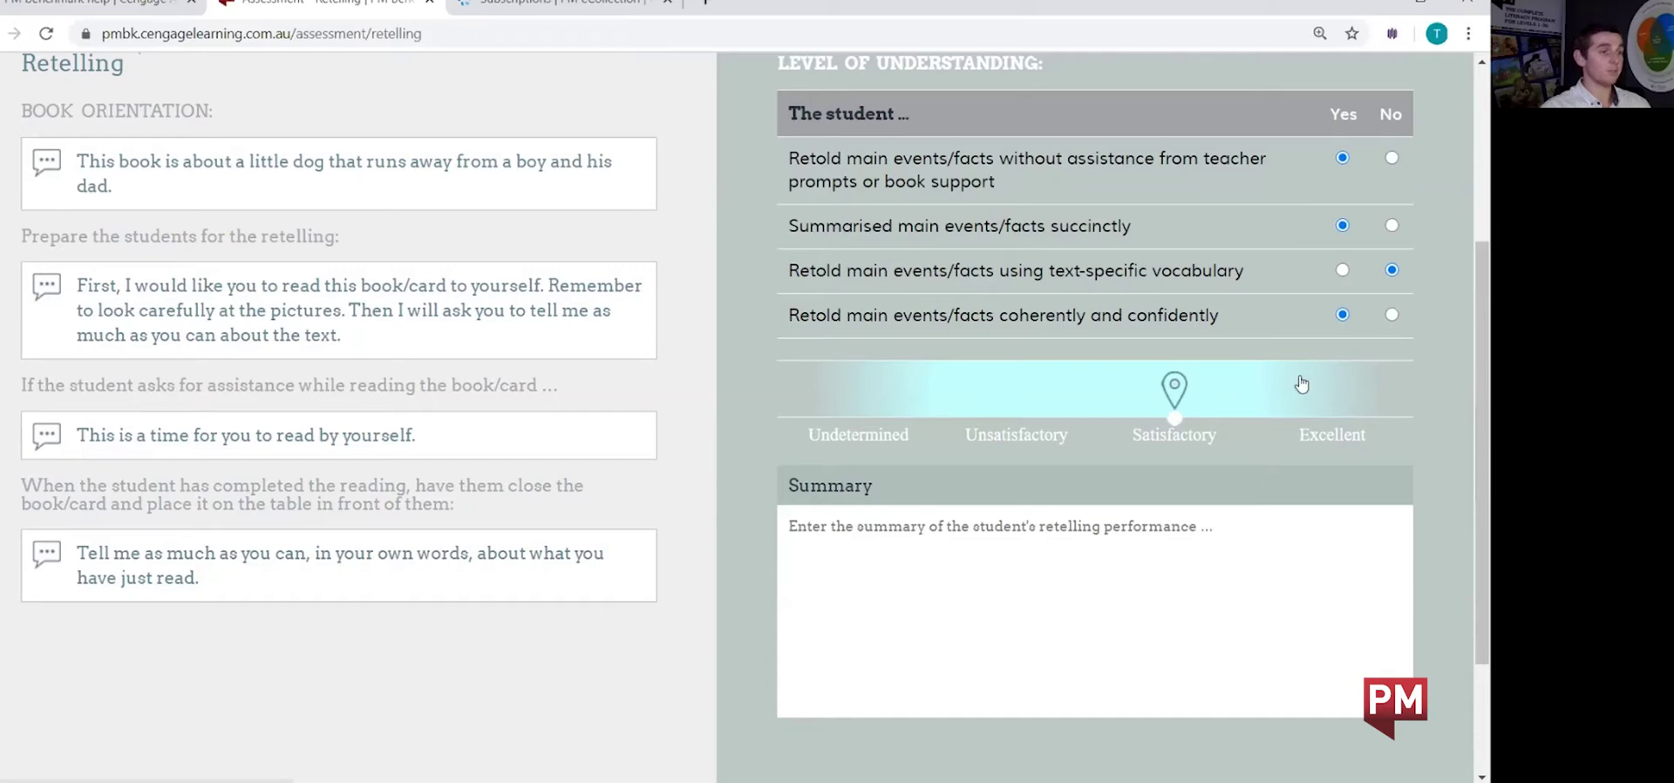
Set the overall understanding rating to Satisfactory
click(1329, 394)
click(1174, 397)
click(1017, 398)
click(1188, 401)
click(1358, 398)
click(1196, 408)
scroll(1211, 469, down, 1)
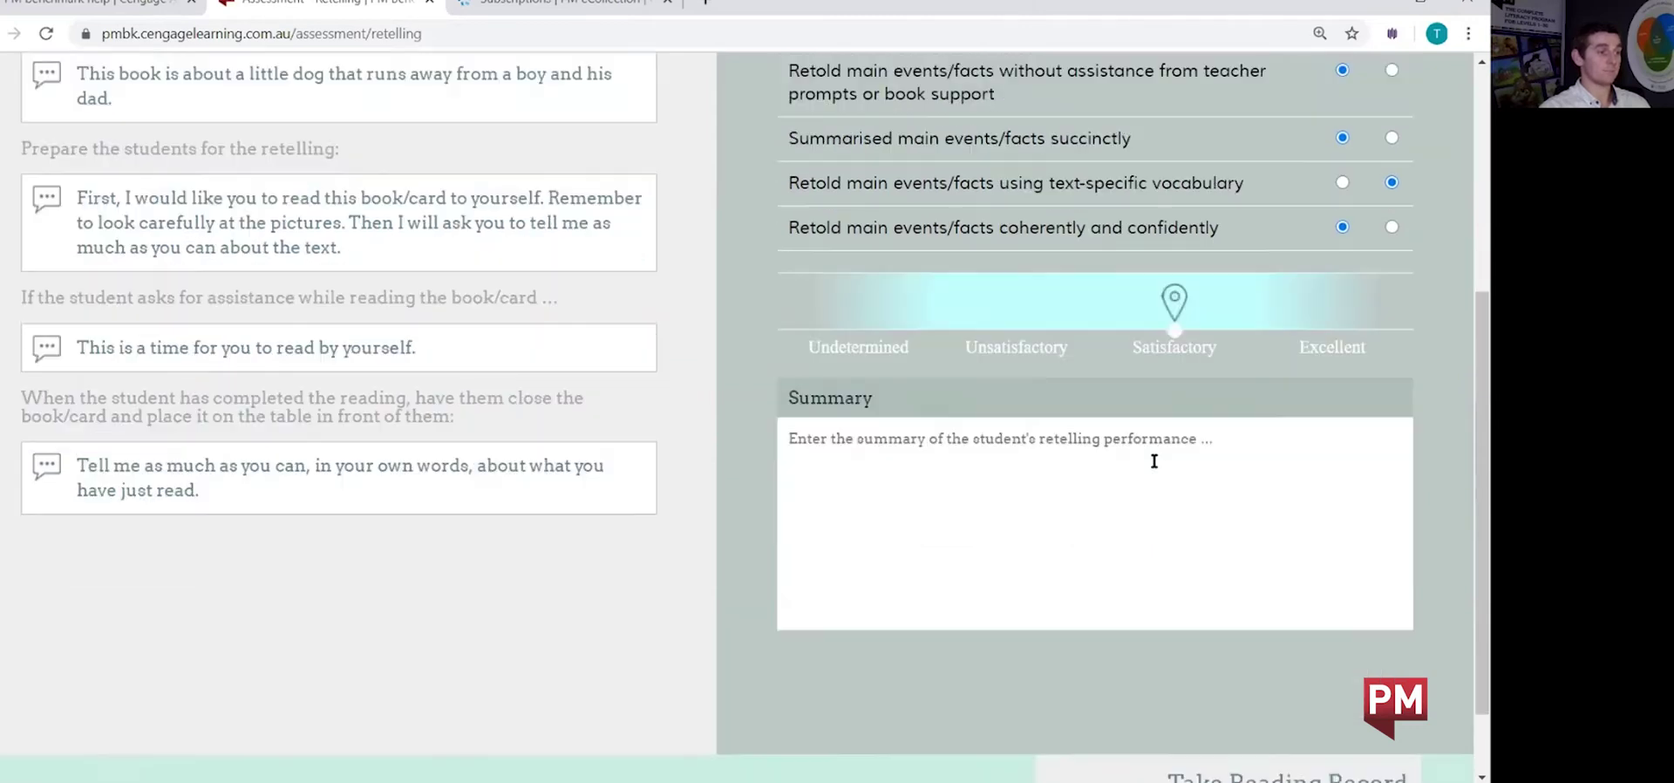
Enter 'Test' as the retelling summary
click(836, 427)
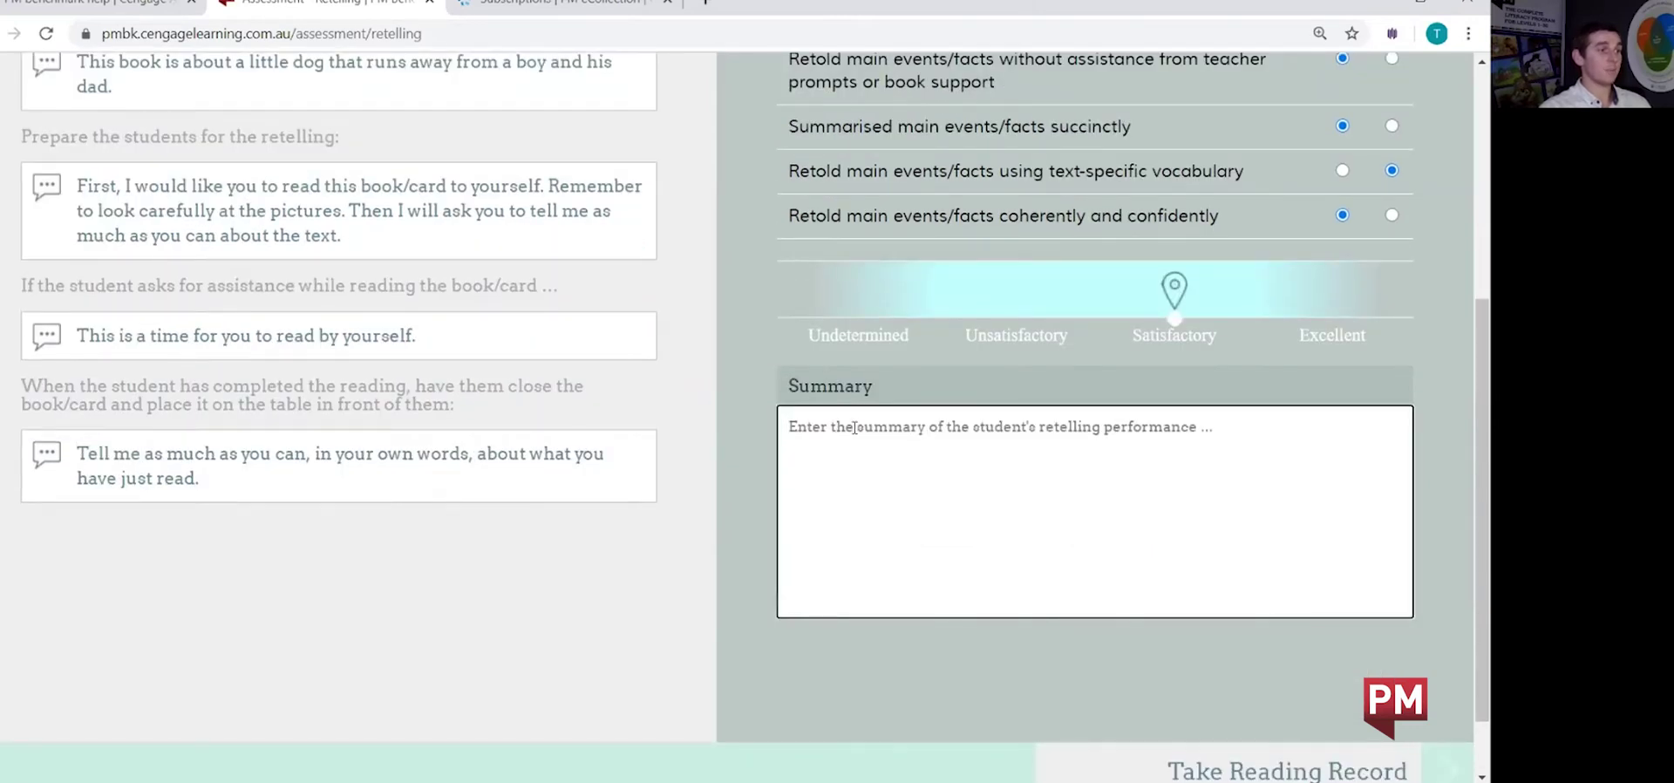
text(Test)
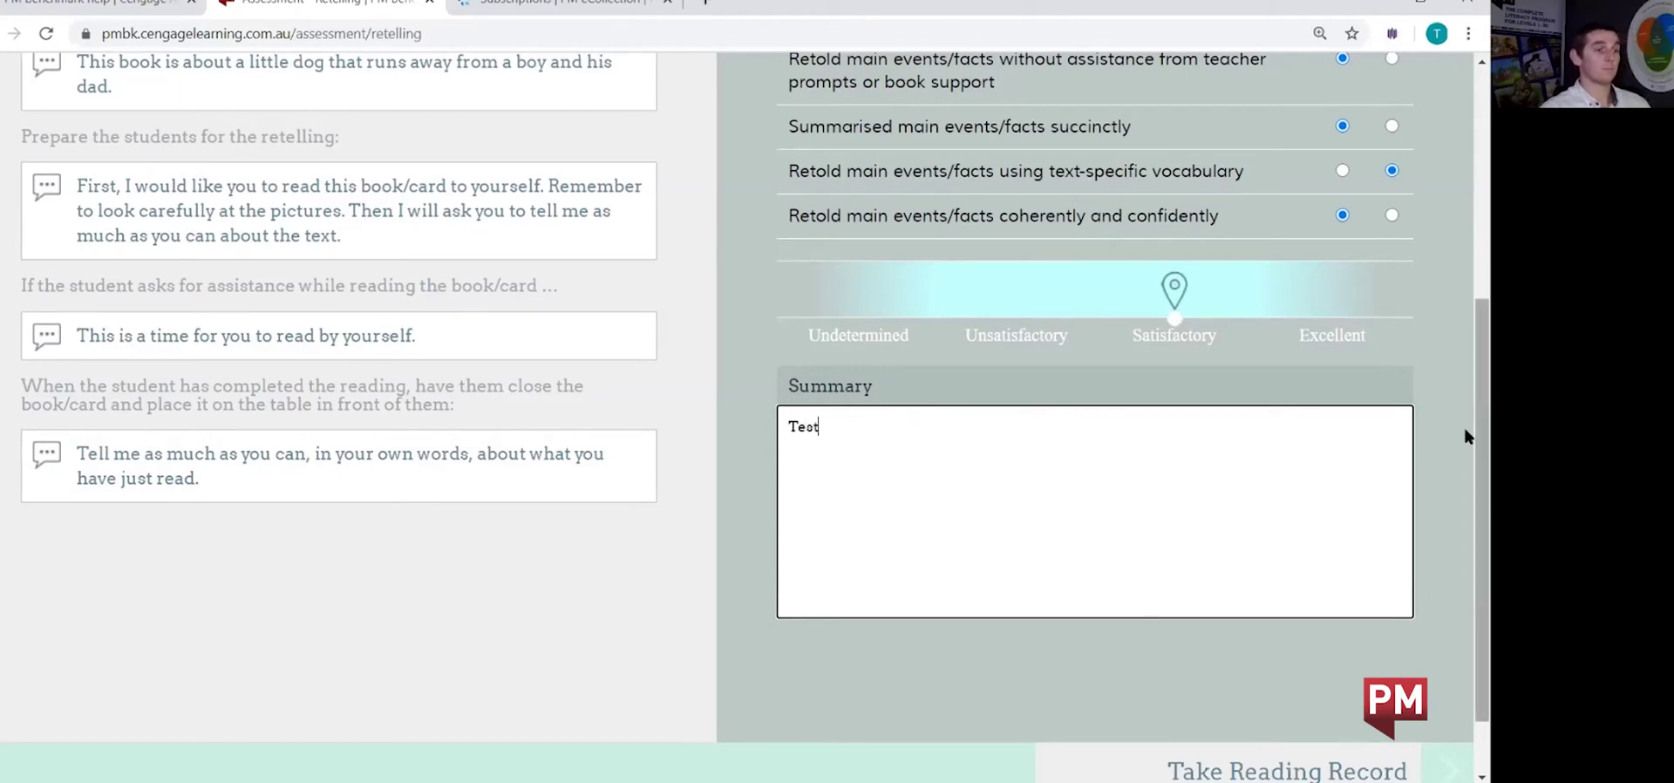
scroll(1465, 429, down, 1)
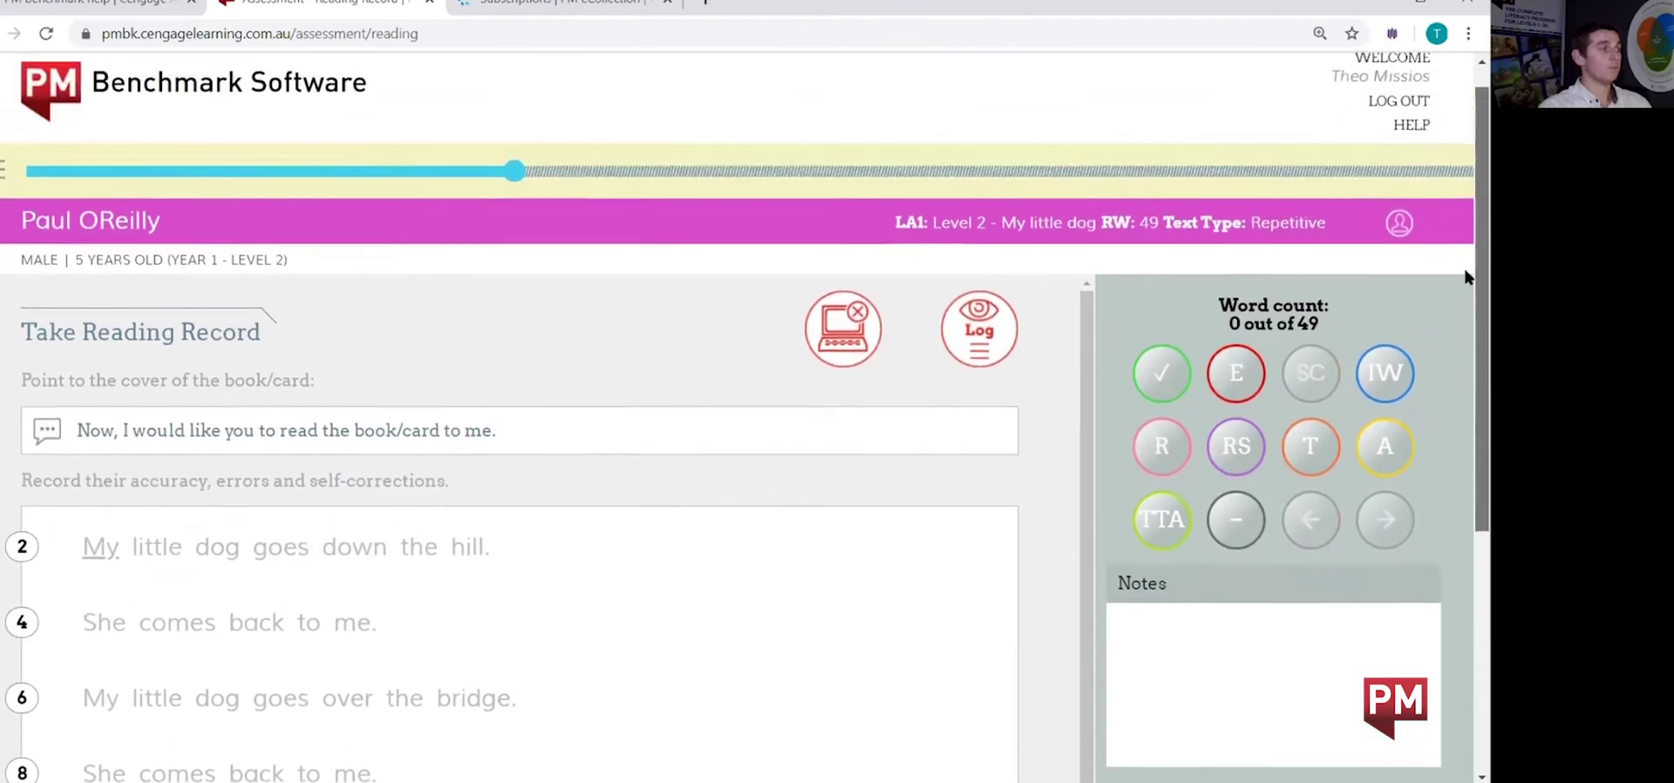
scroll(1468, 274, up, 1)
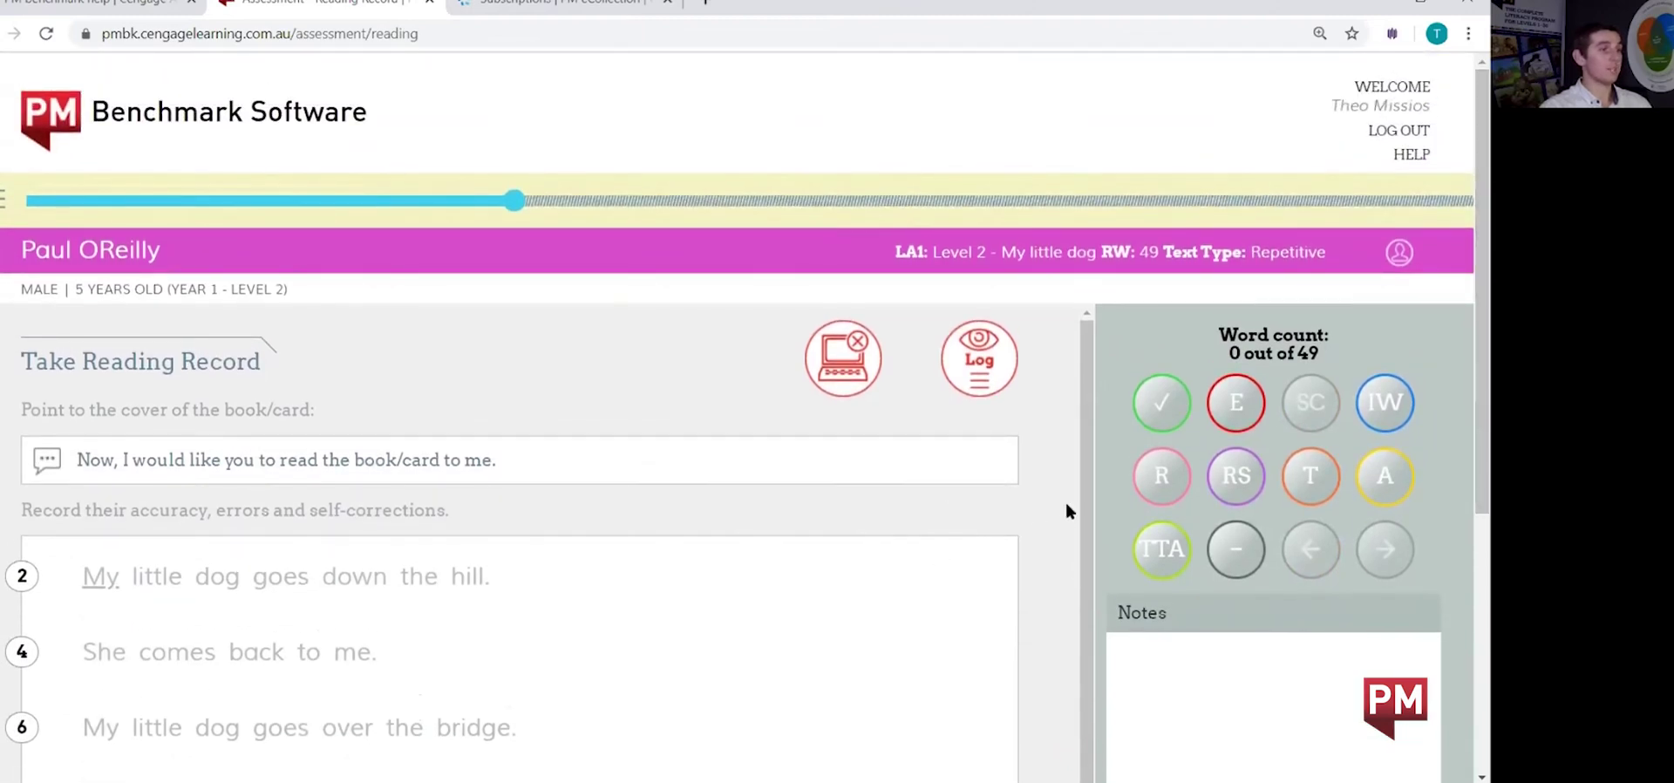
scroll(1059, 540, down, 1)
scroll(1059, 558, up, 1)
Preview the My little dog text one word per row, then switch back to full sentences
click(983, 373)
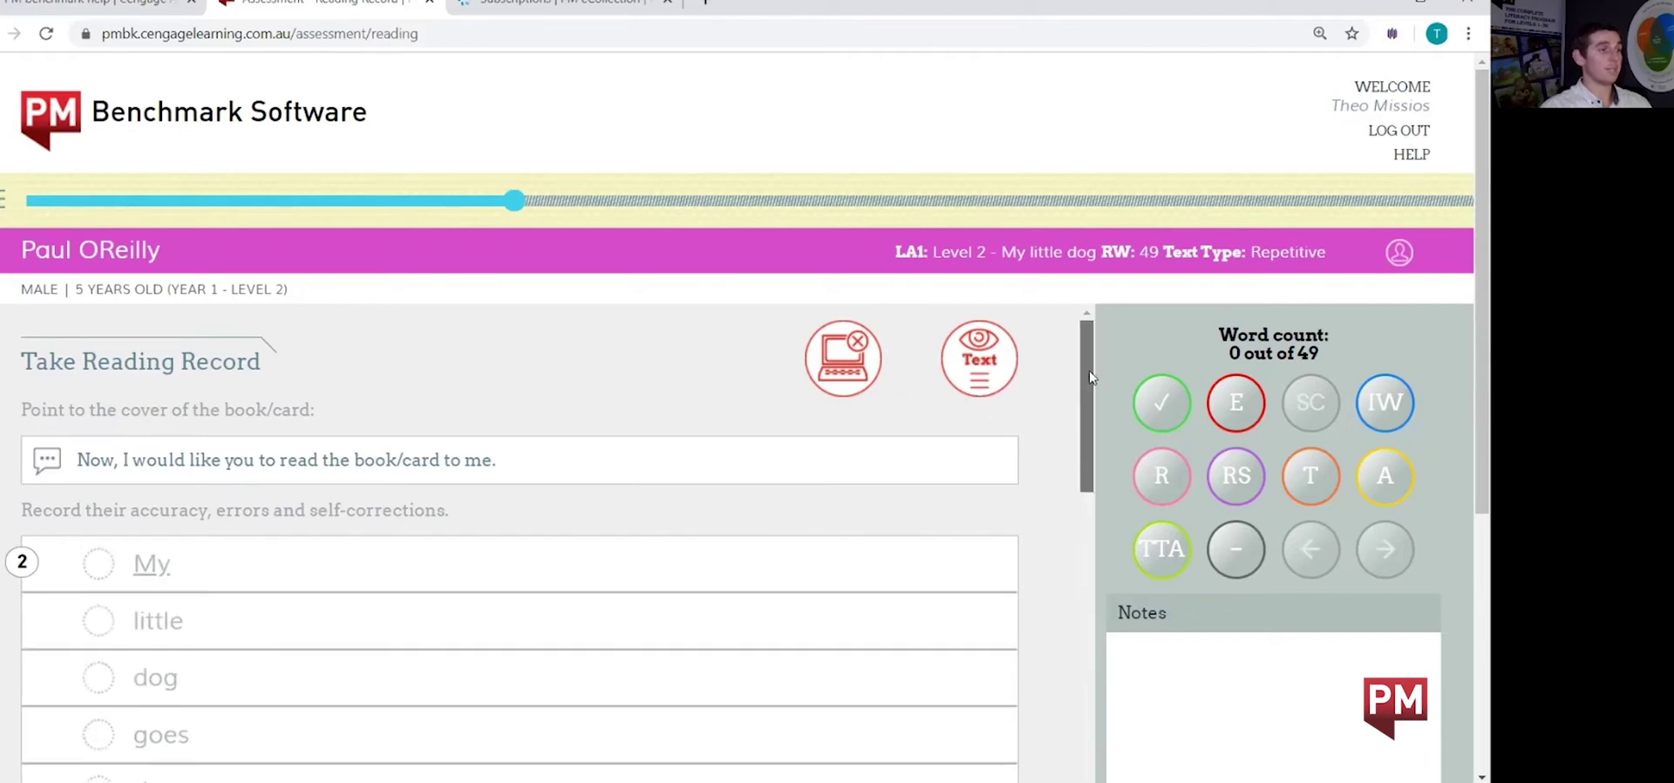
scroll(1091, 377, down, 2)
mouse_move(1087, 399)
mouse_down()
mouse_move(1086, 463)
mouse_move(1094, 352)
mouse_up()
click(982, 371)
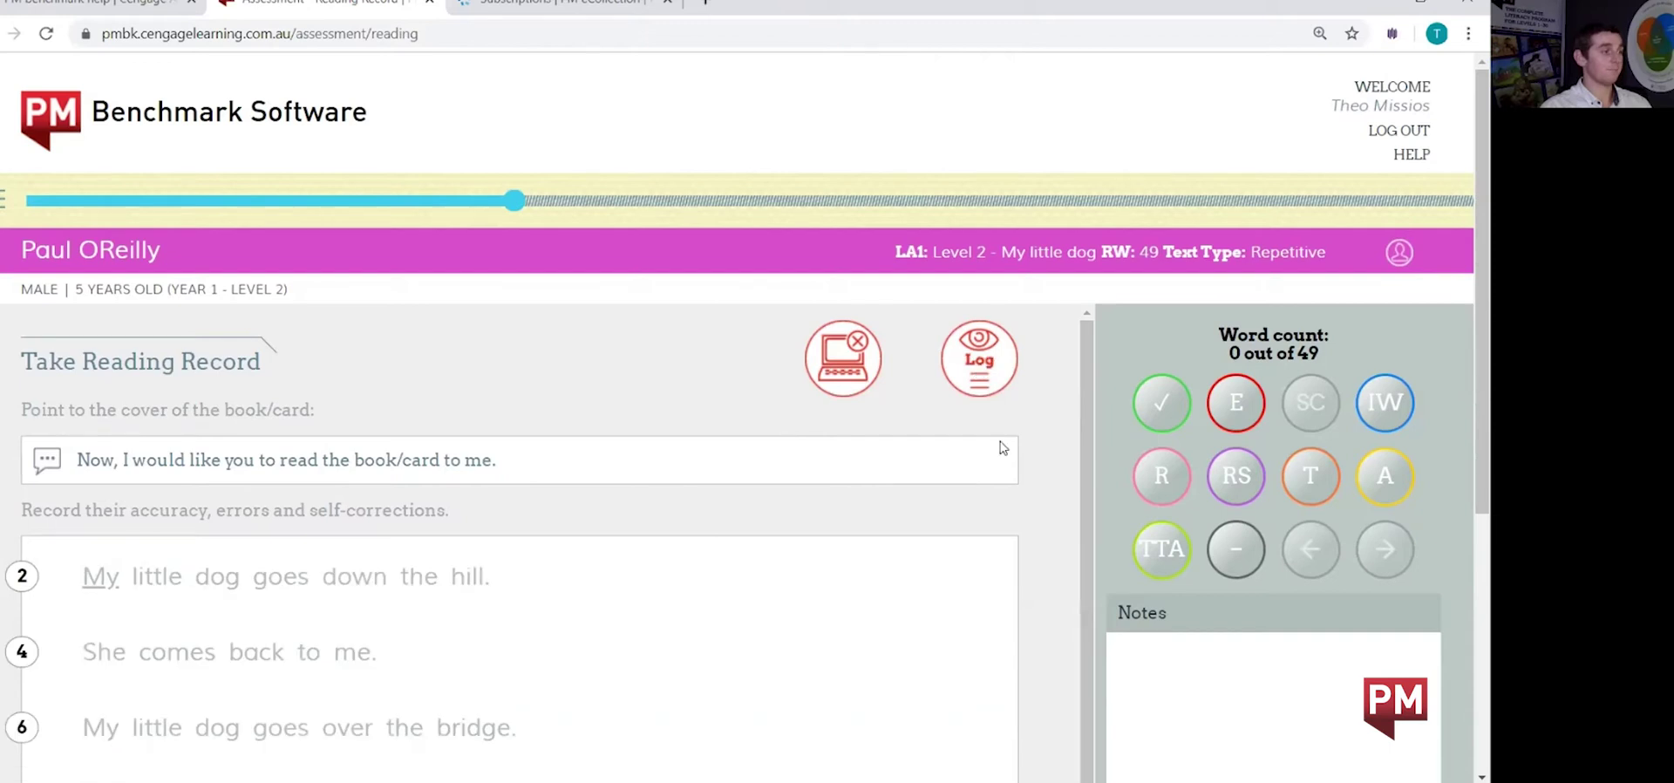
mouse_move(1086, 400)
mouse_down()
mouse_move(1087, 450)
mouse_move(1111, 396)
mouse_up()
On the help page, highlight the error (E), self-correction (SC) and inserted word (IW) explanations
click(100, 6)
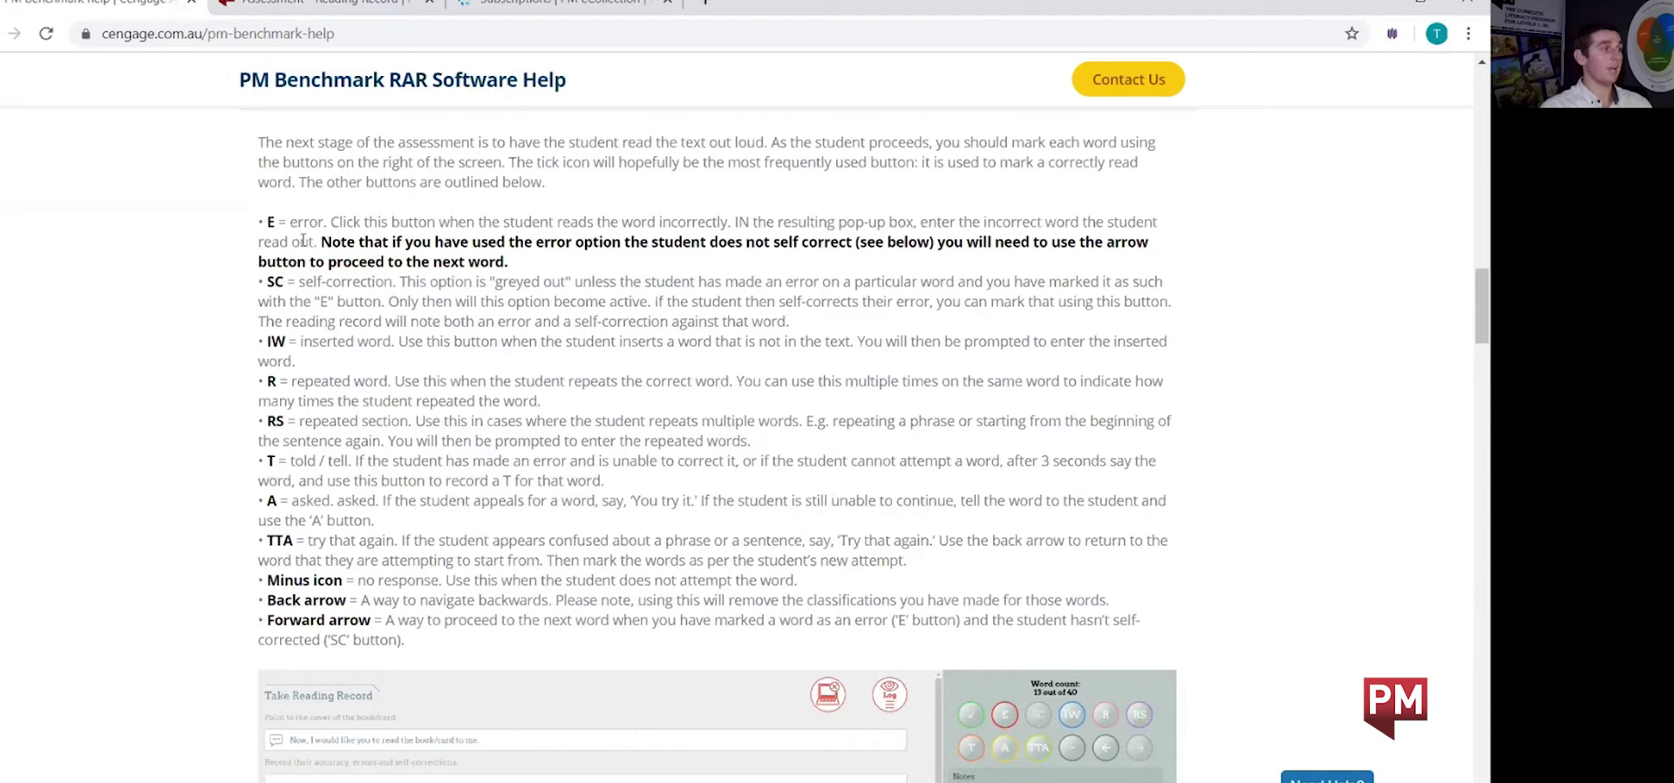
drag(269, 223, 382, 223)
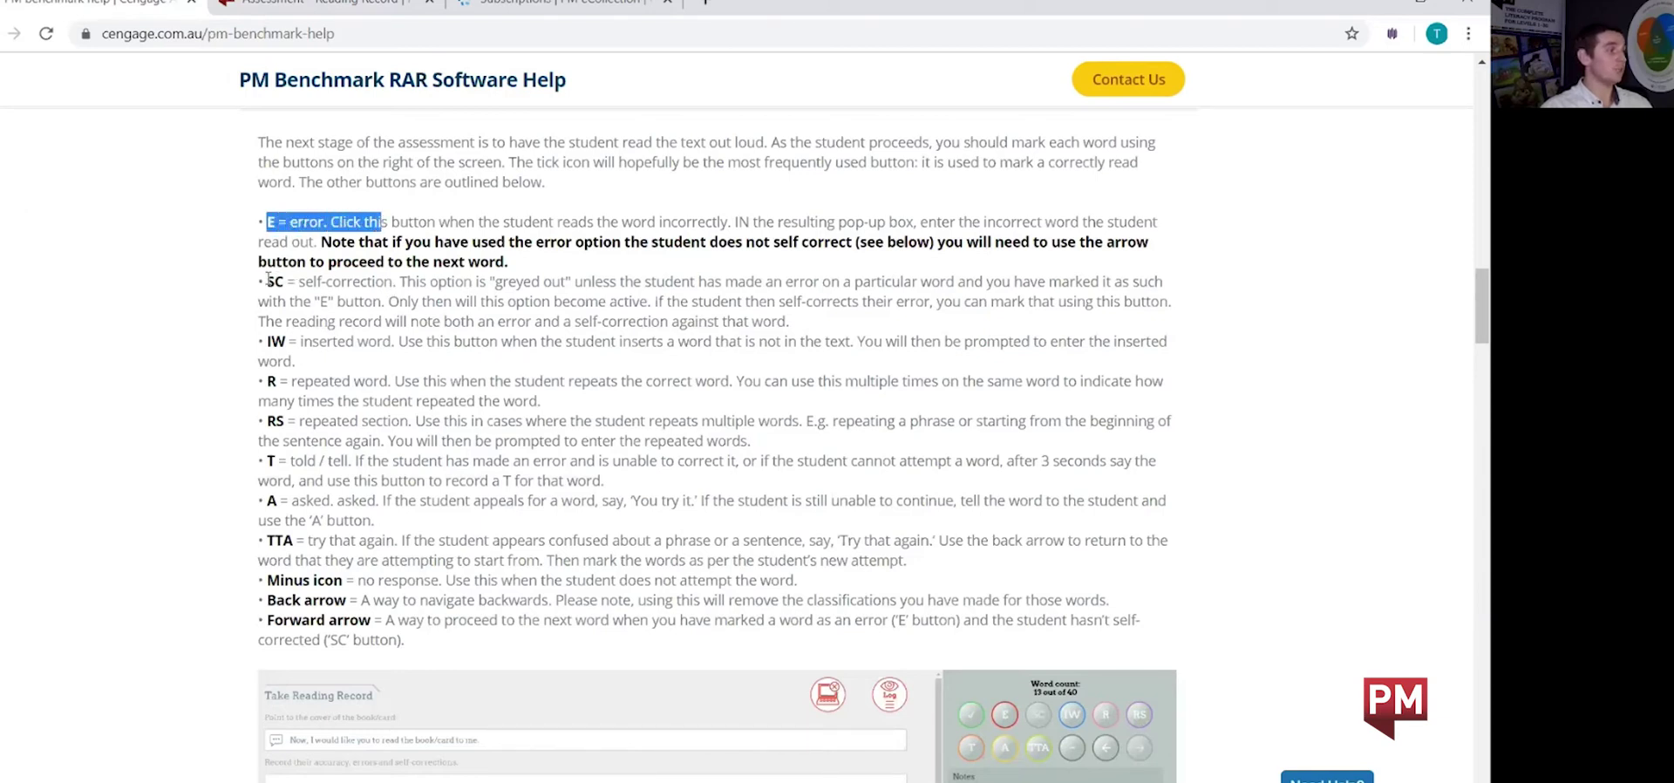
drag(269, 280, 396, 282)
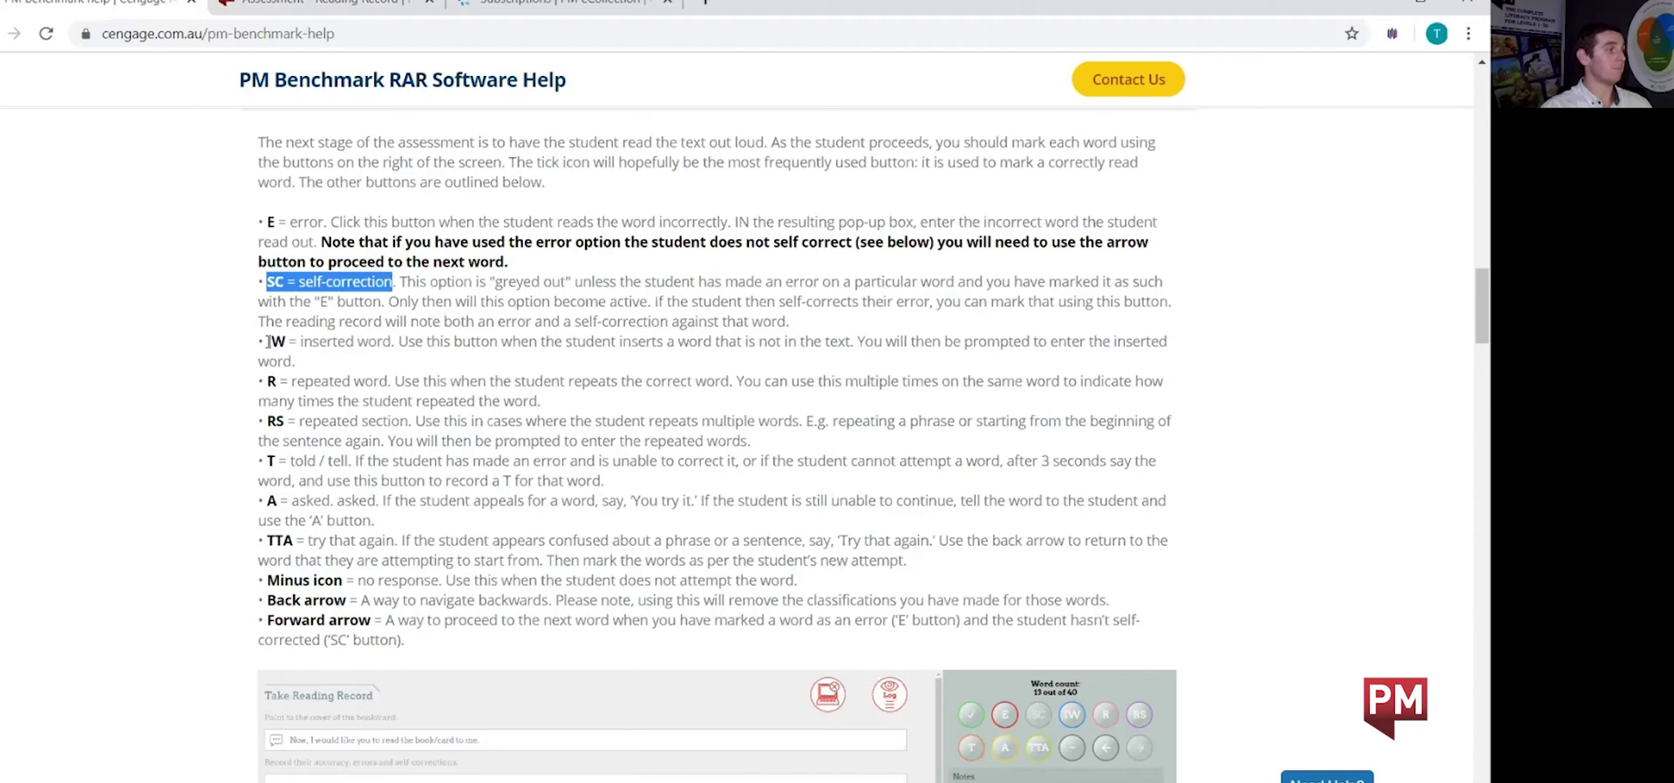
drag(268, 341, 393, 348)
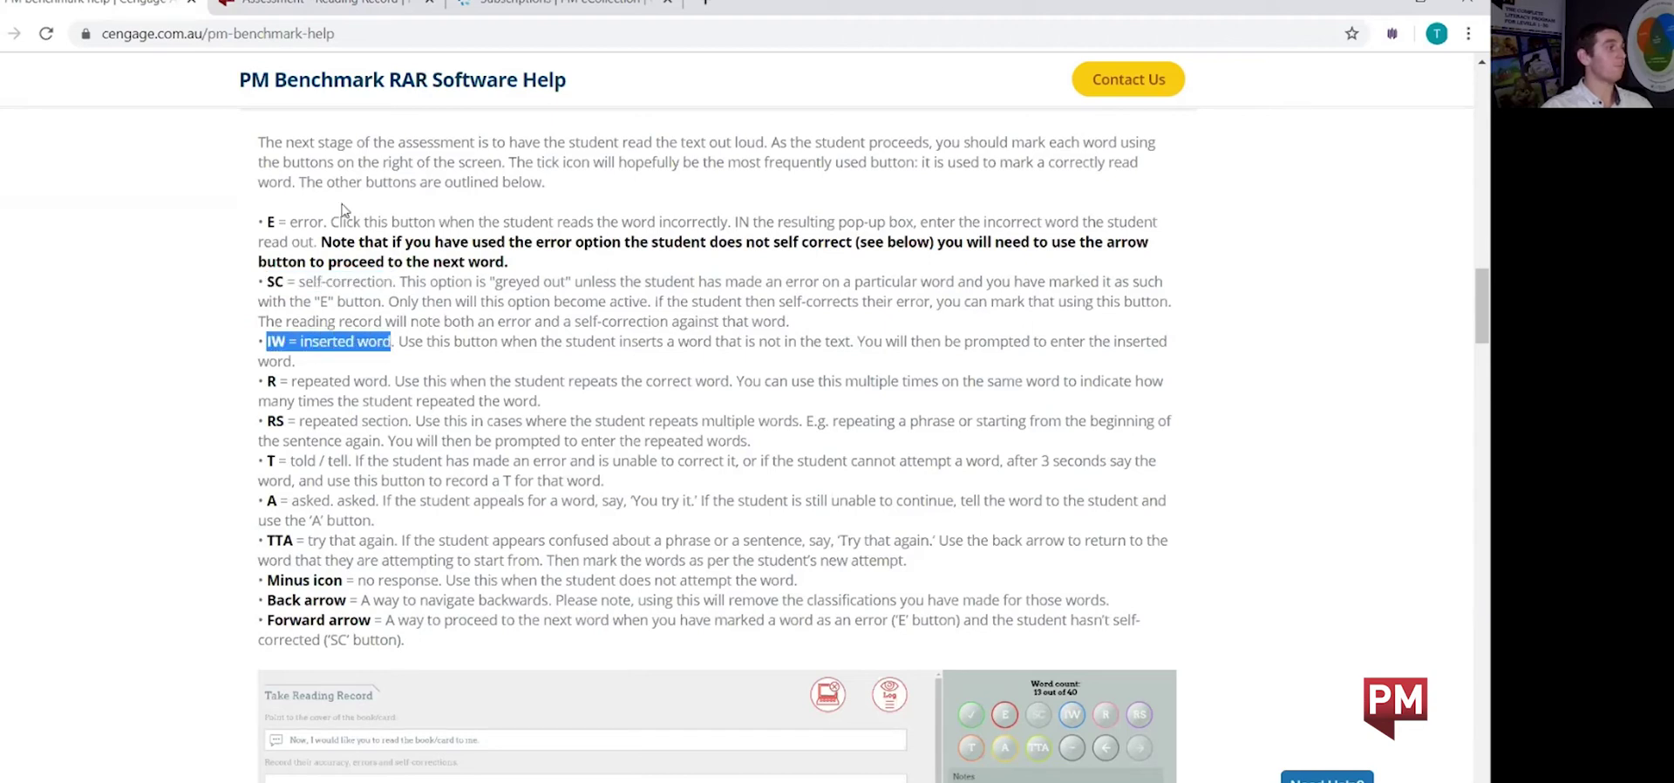
Mark 'My' and 'little' correct, and record 'goes' as misread 'went' then self-corrected
click(338, 7)
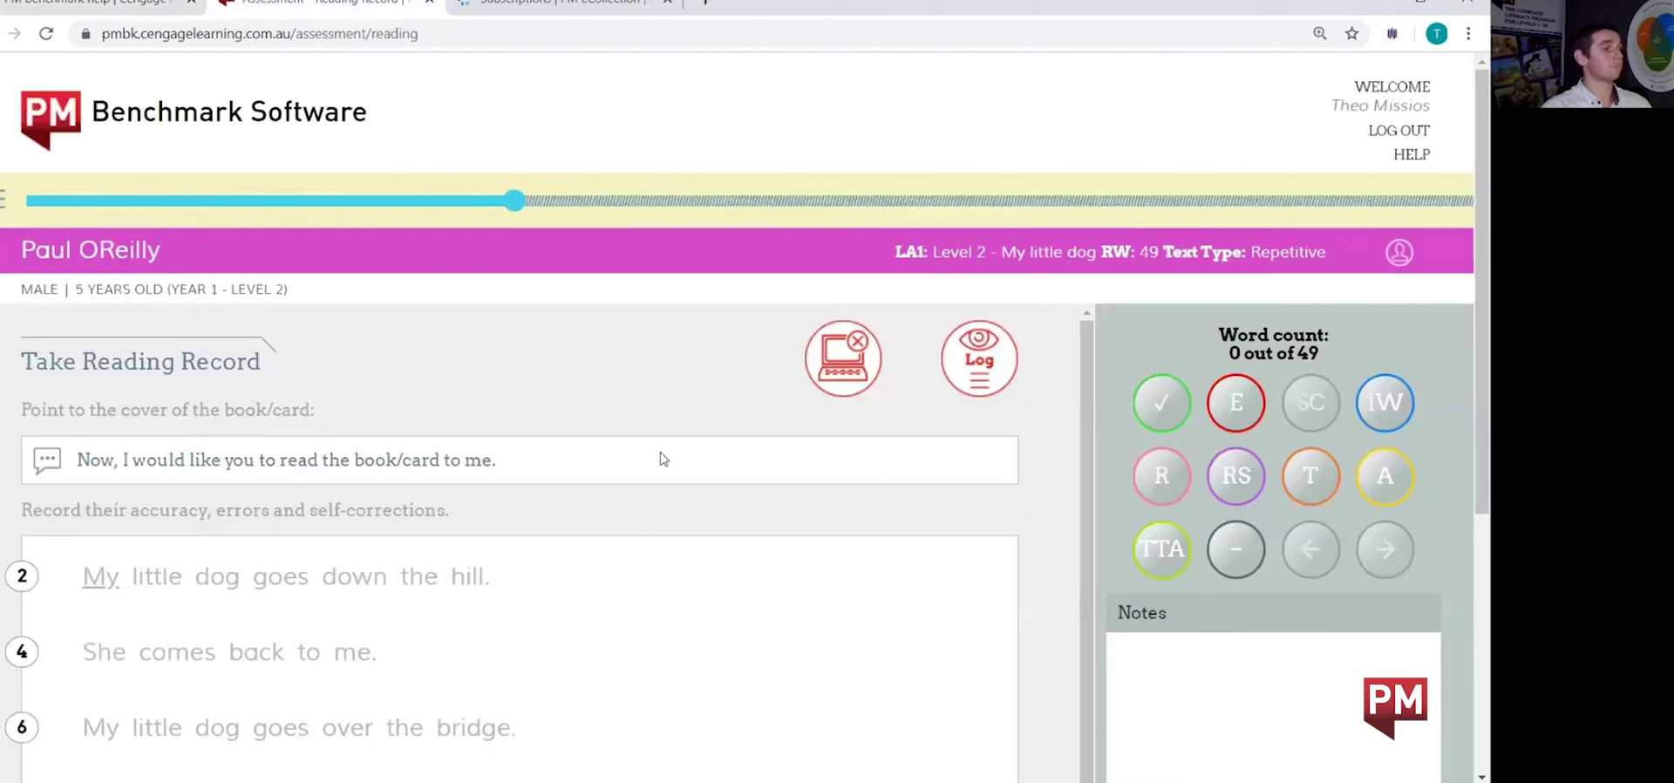
drag(1465, 289, 1465, 394)
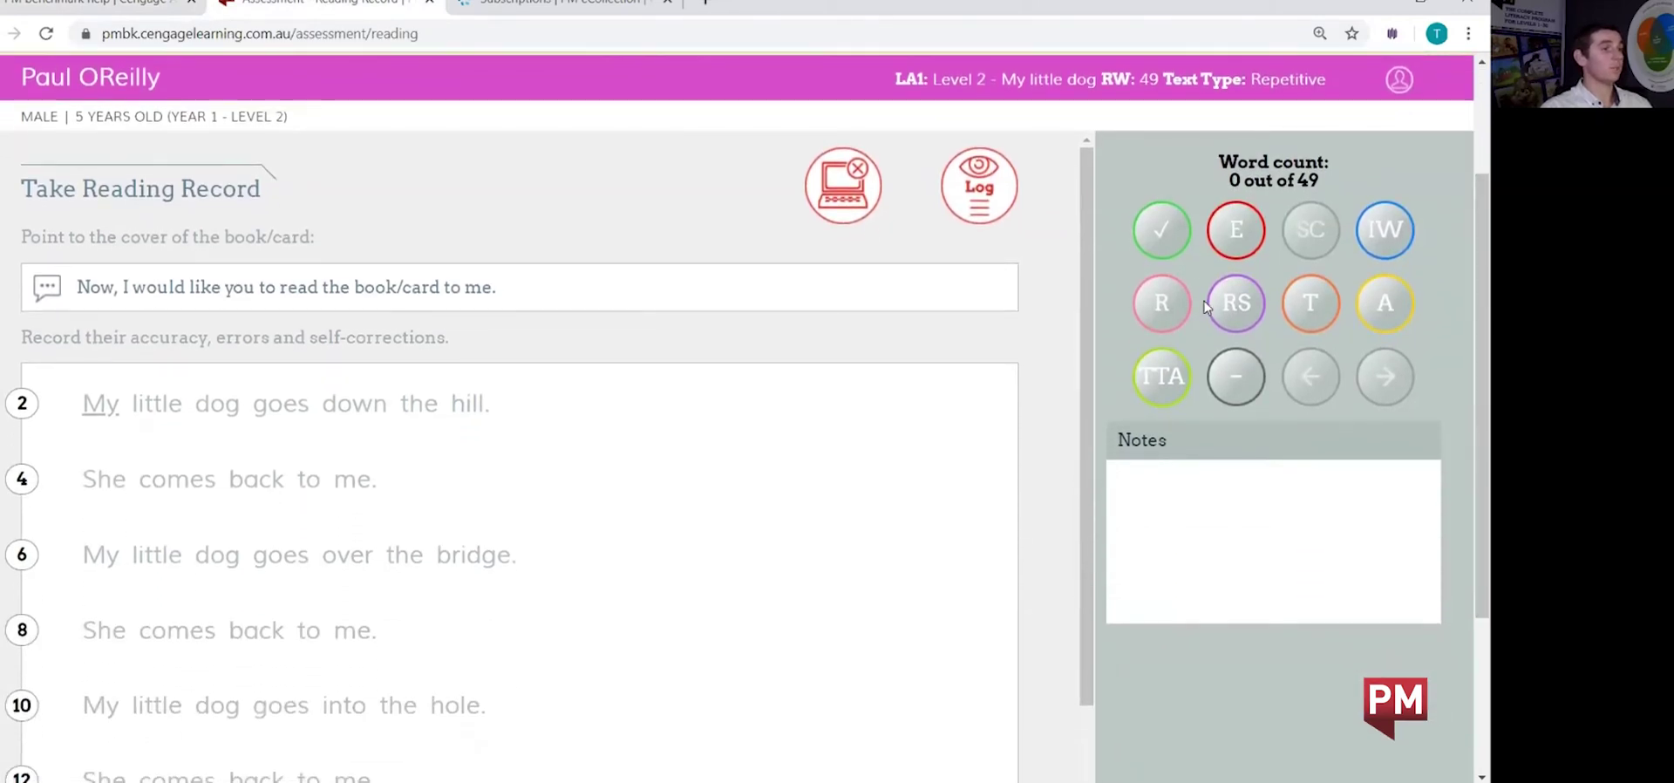
click(1158, 236)
click(1158, 236)
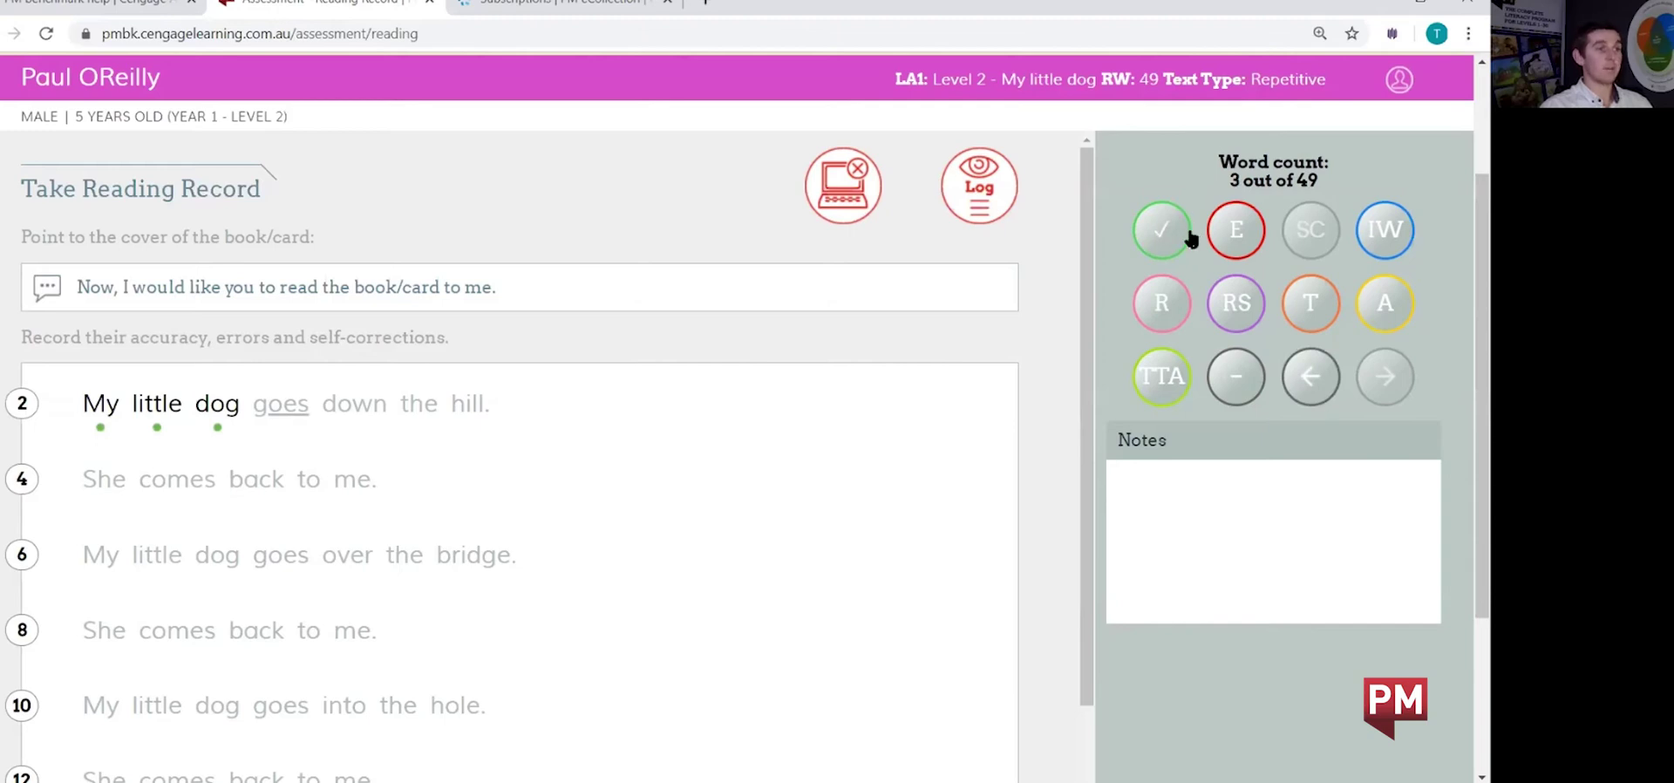
click(1233, 237)
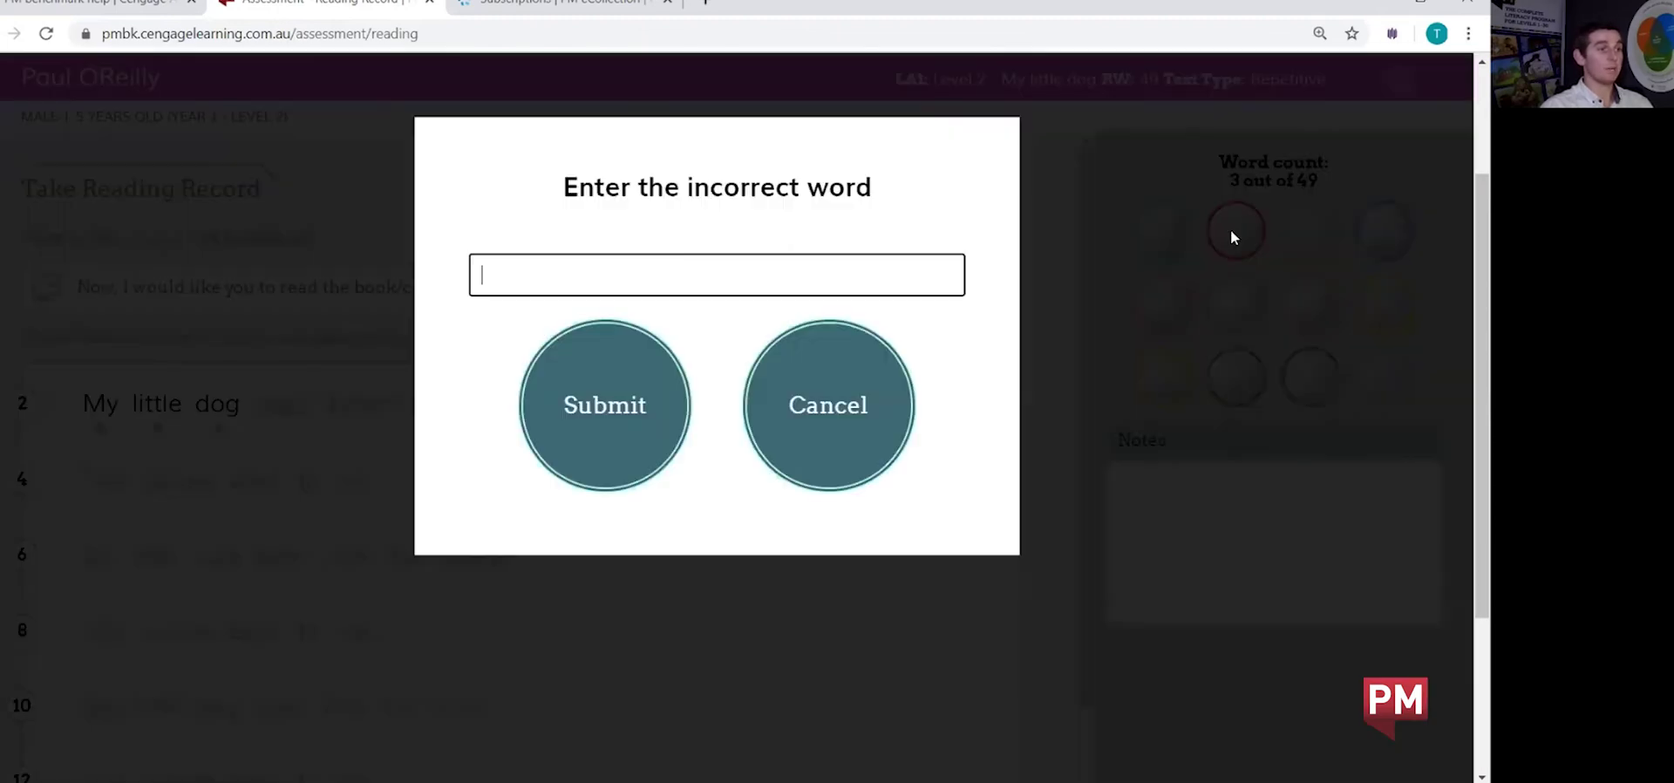
text(went)
click(645, 432)
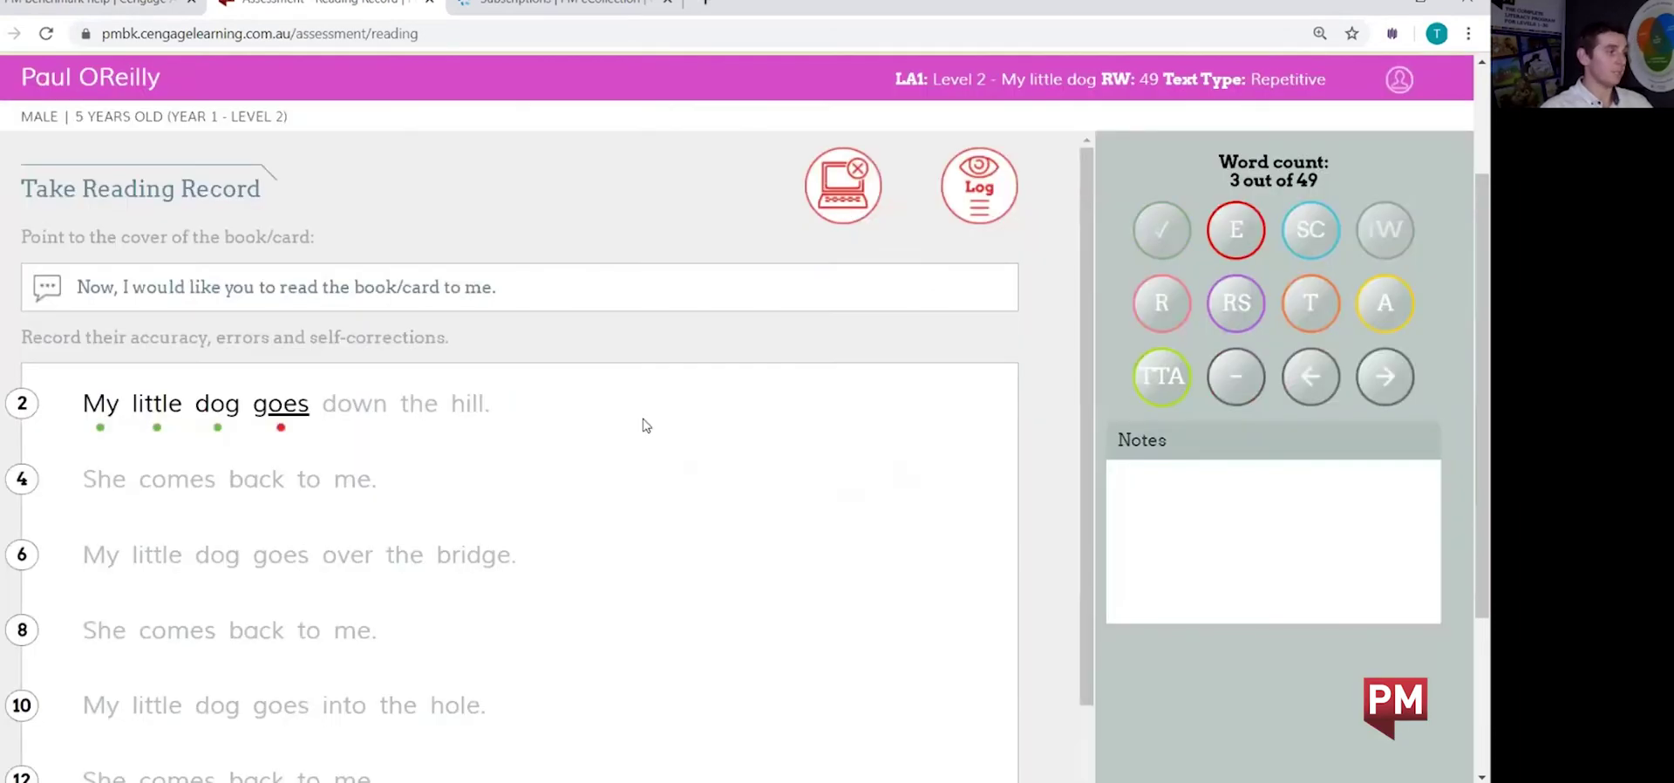
click(1321, 234)
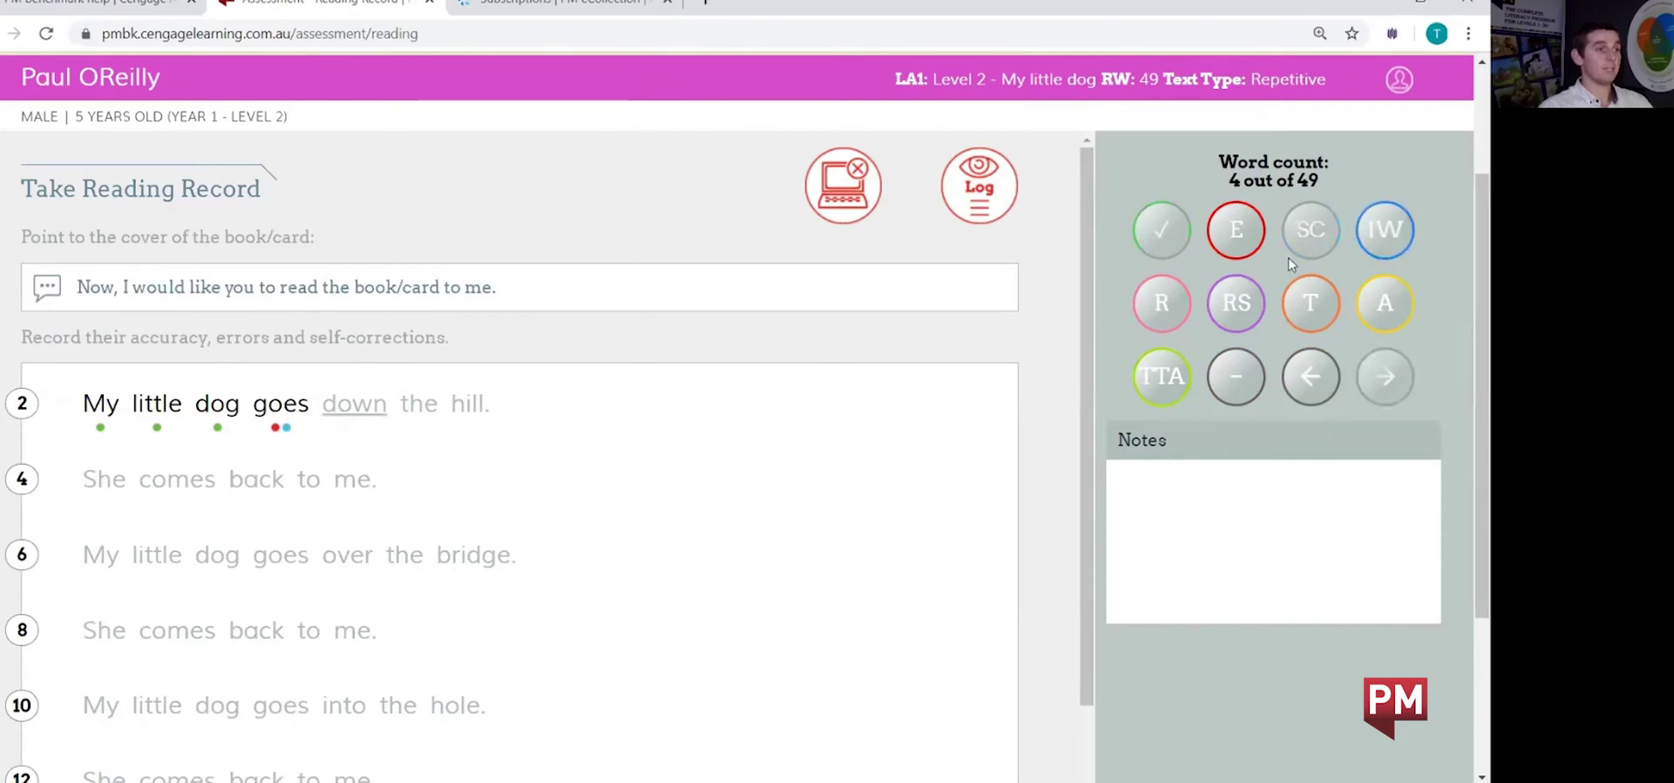
Mark the remaining words correct, with the line-16 'goes' recorded as self-corrected 'went'
click(1160, 234)
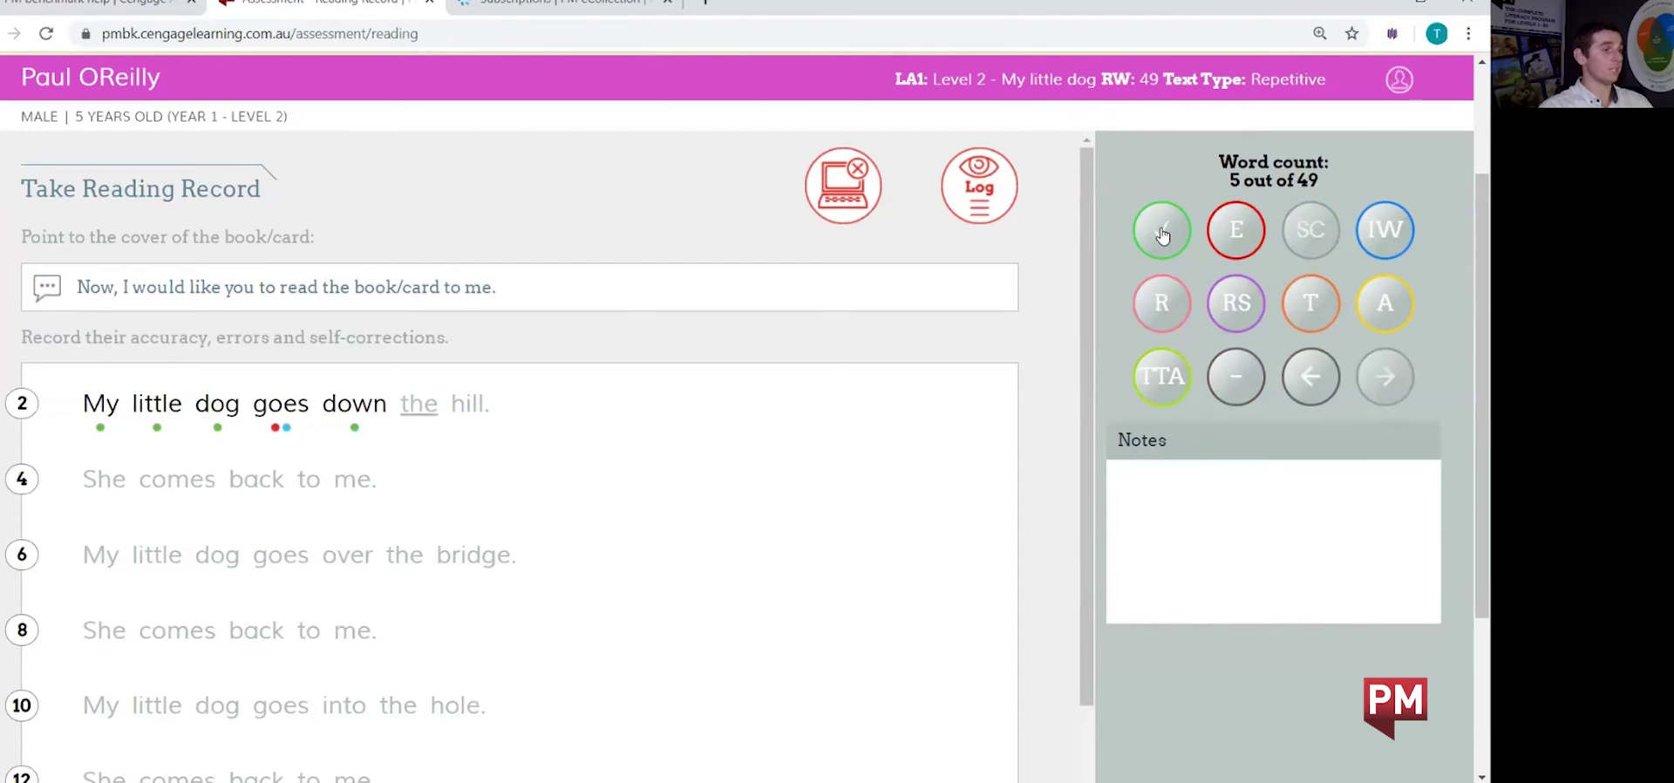
click(1163, 234)
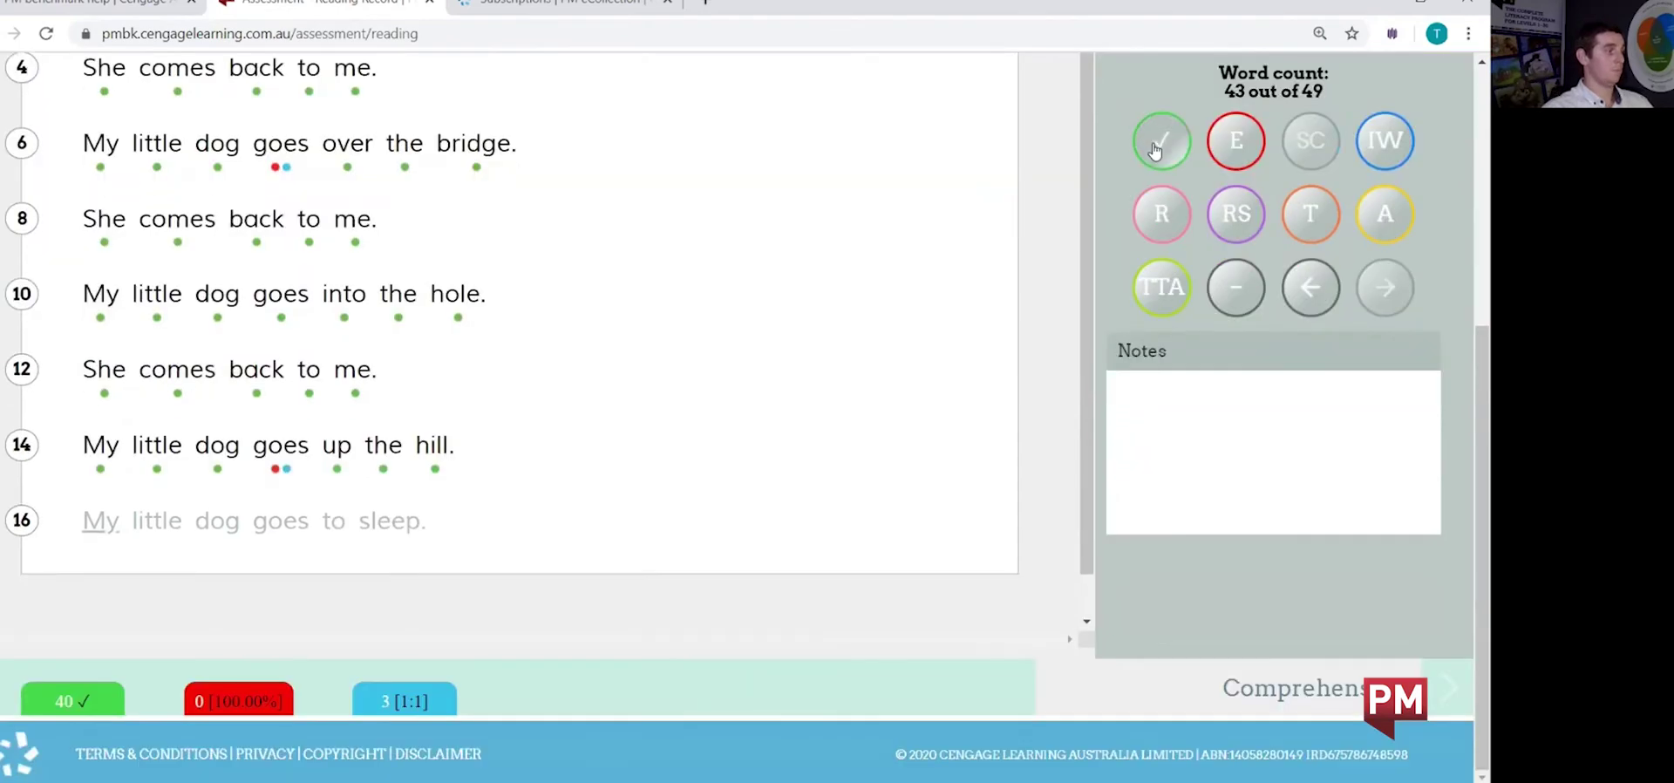
click(1155, 151)
click(1156, 151)
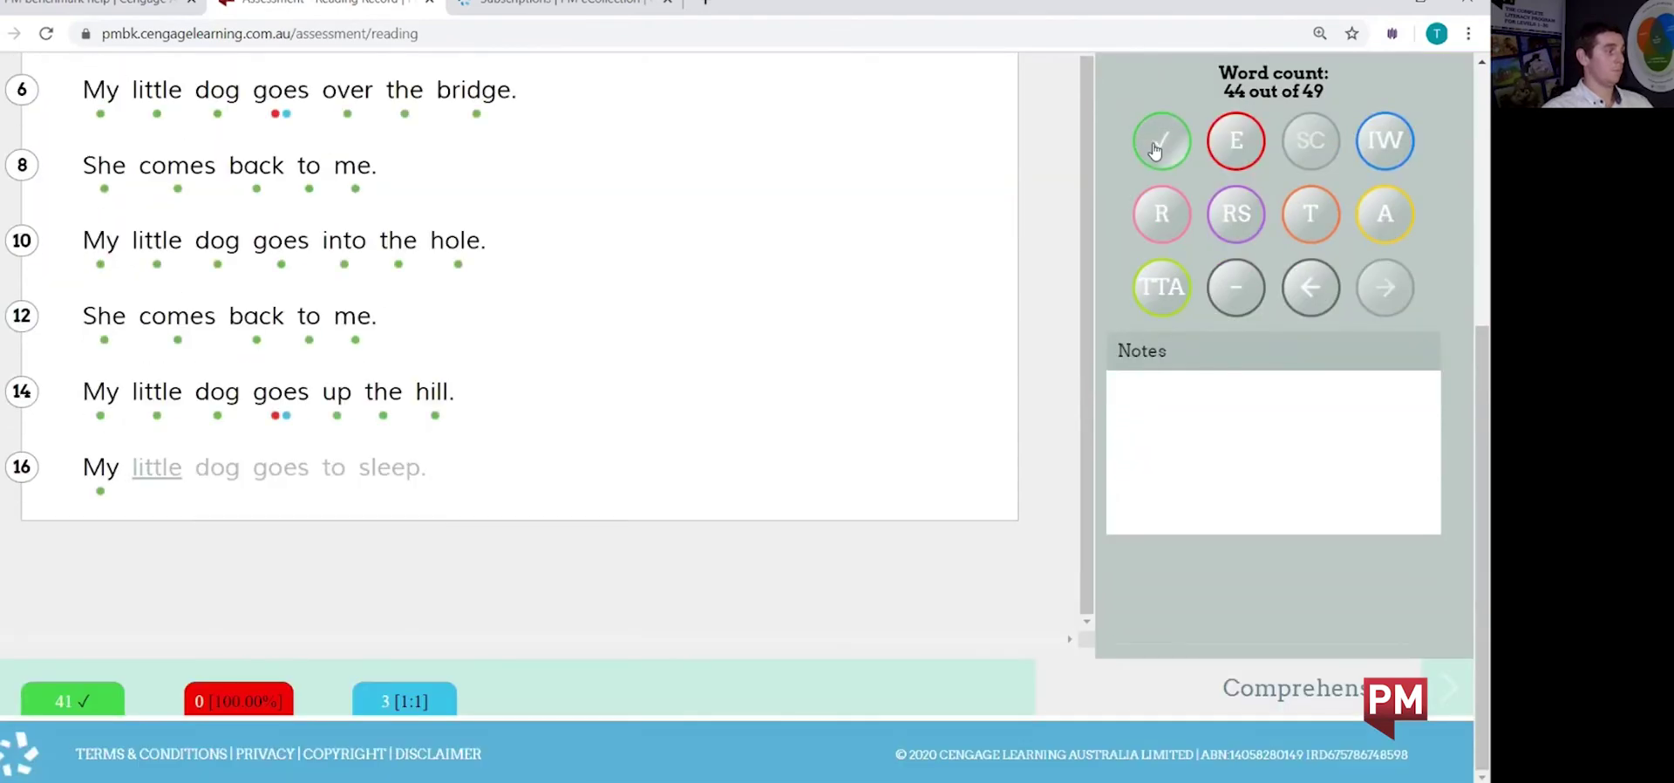
click(1244, 144)
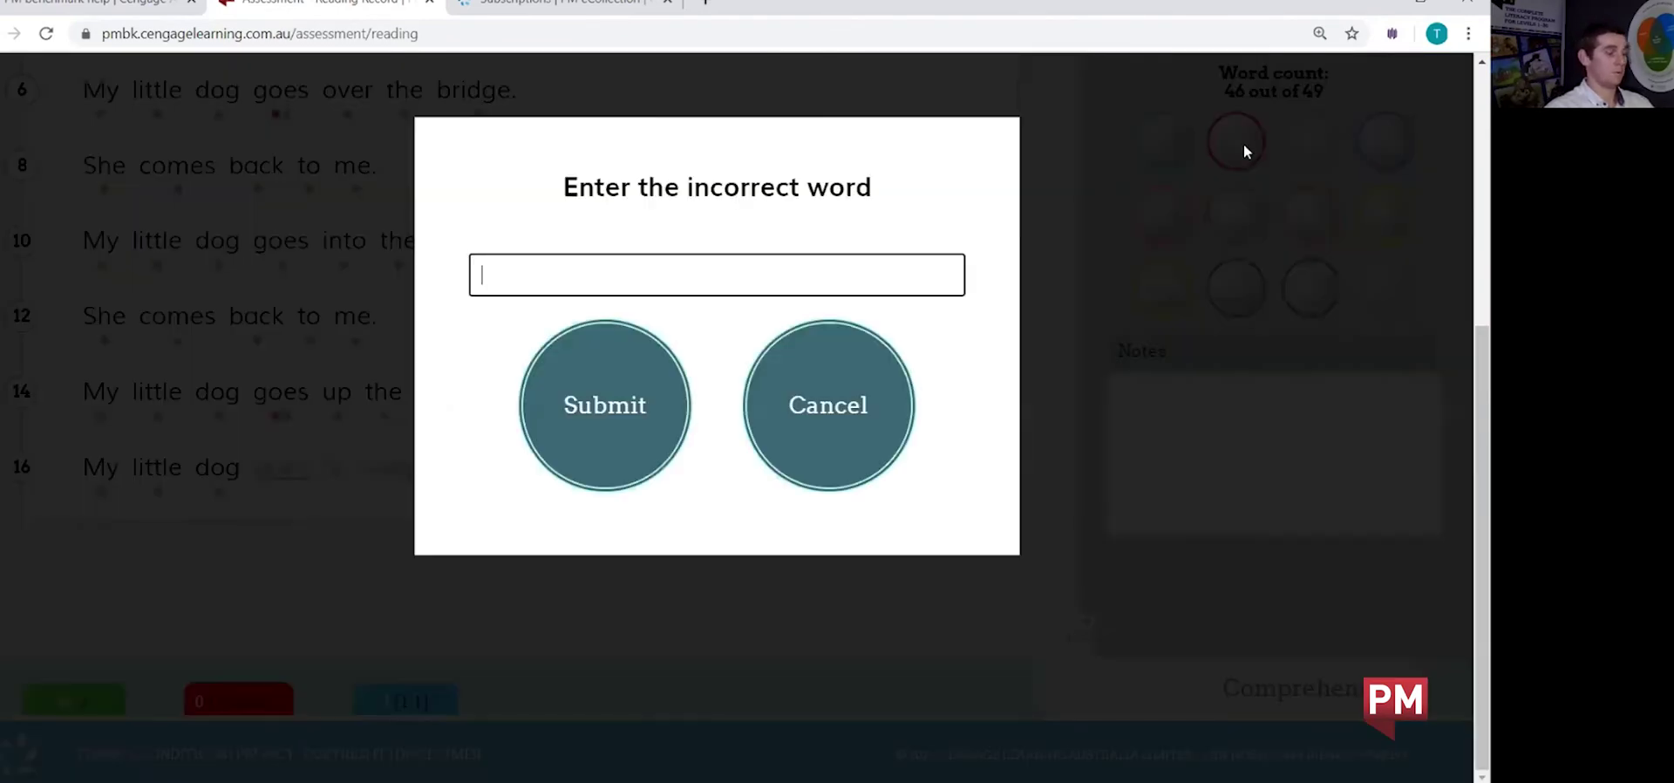
text(went)
click(647, 476)
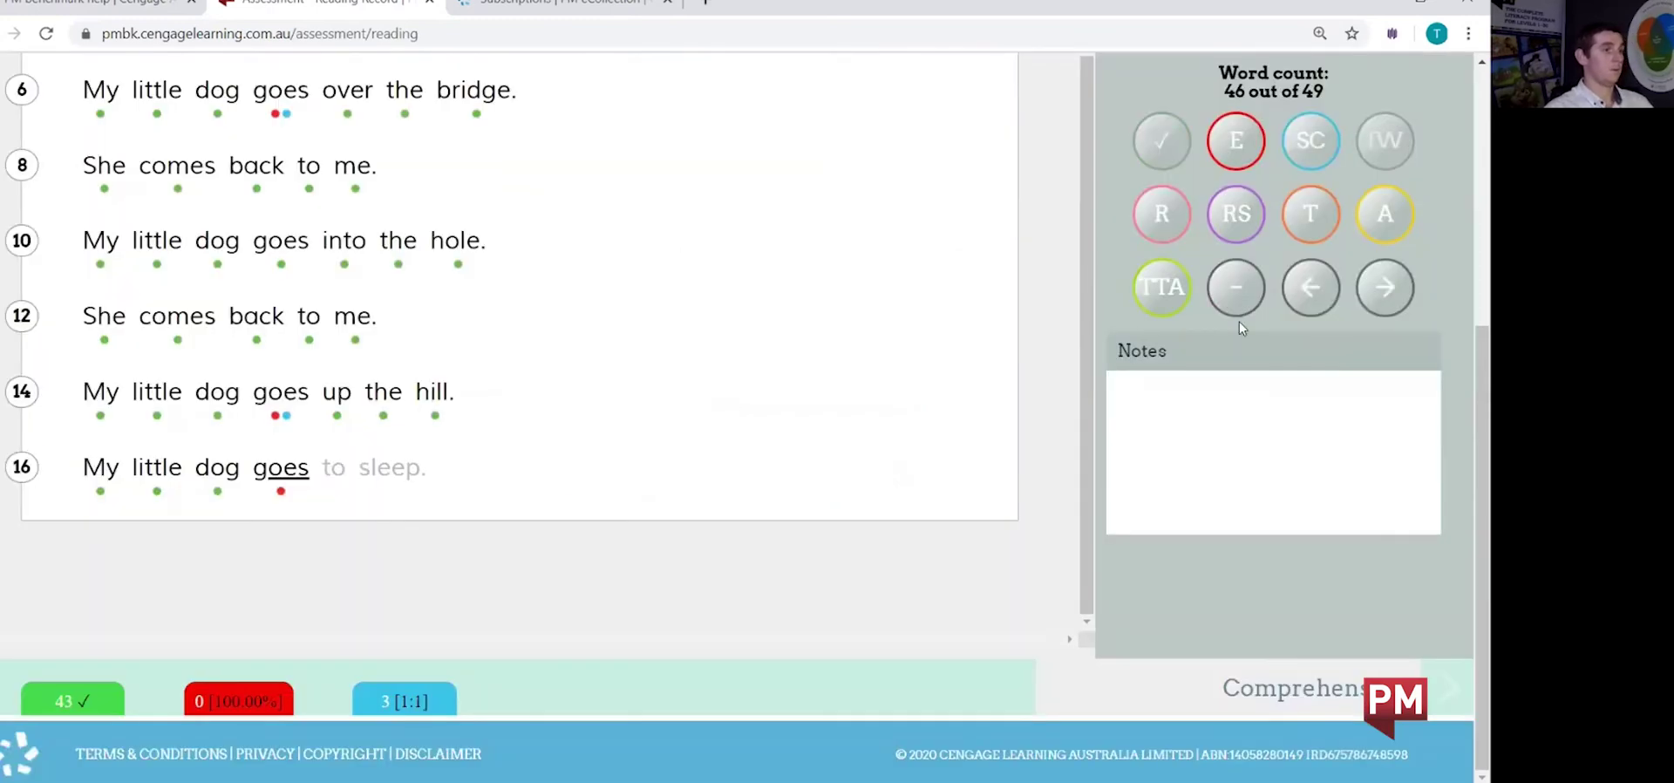
click(1310, 140)
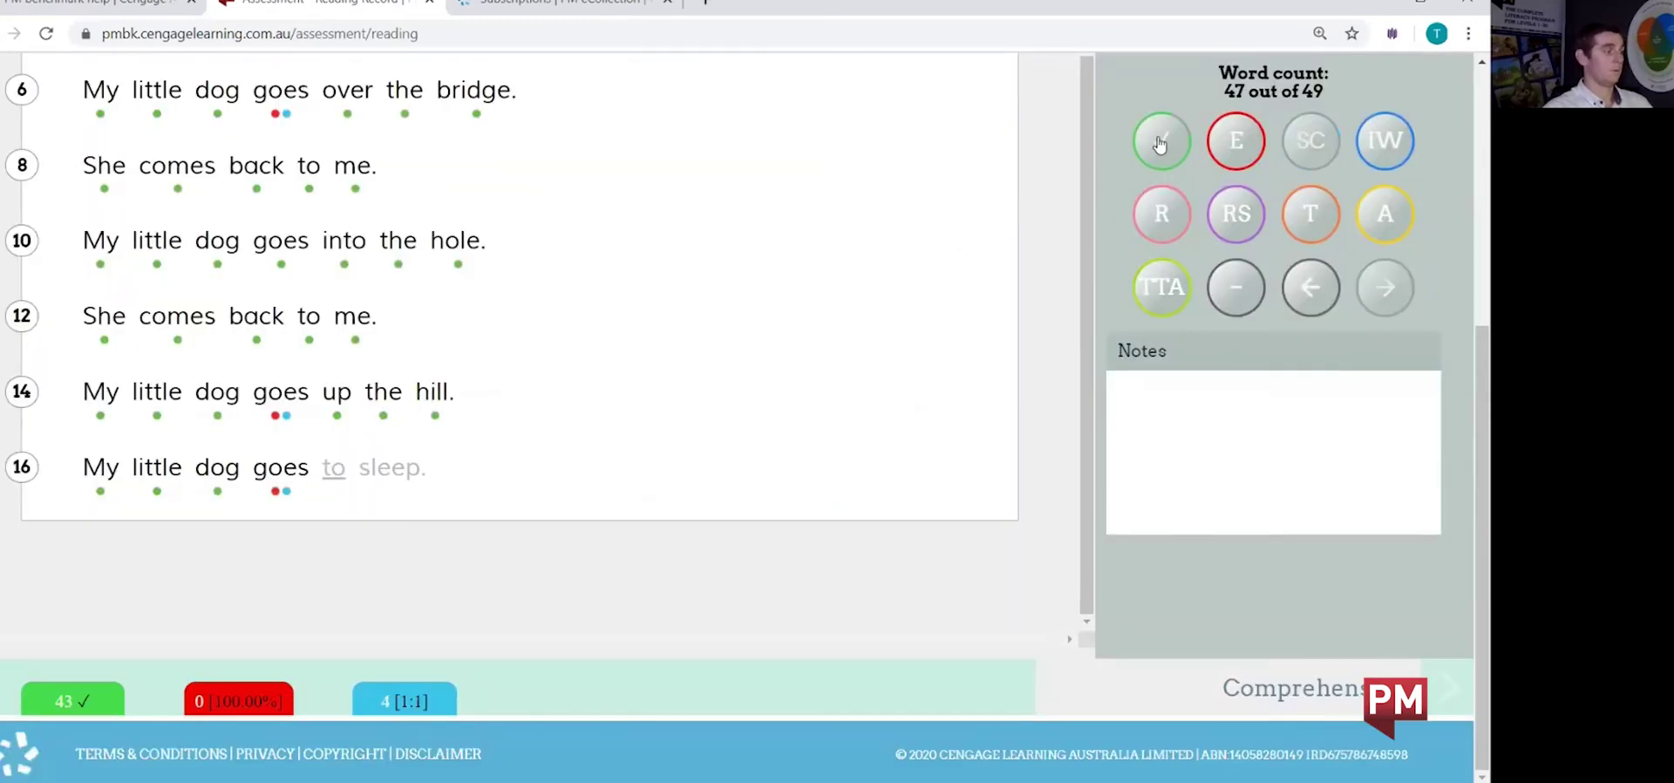
click(1160, 145)
click(1159, 145)
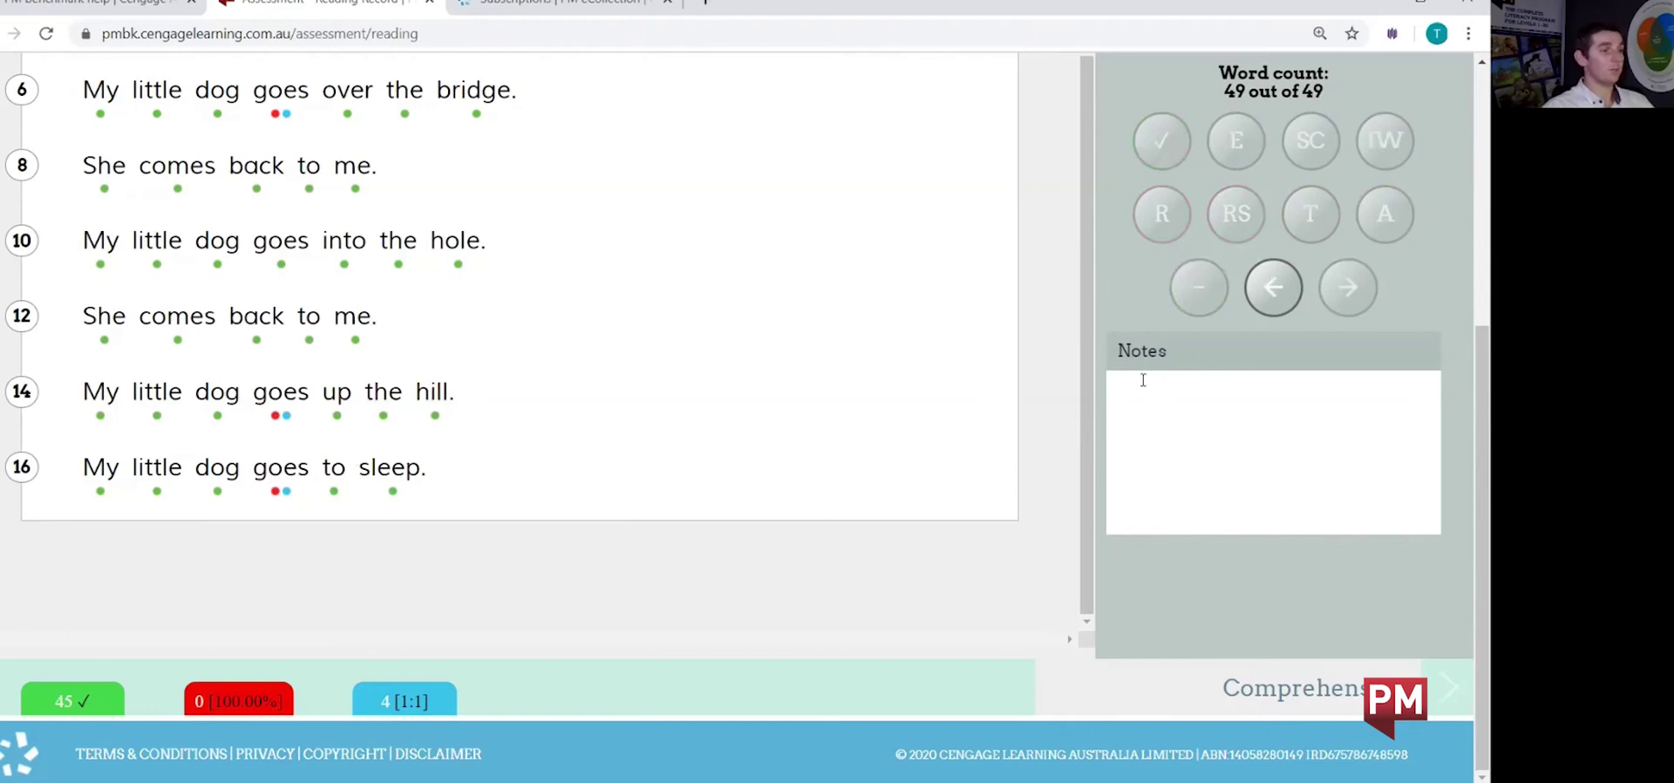
click(1166, 392)
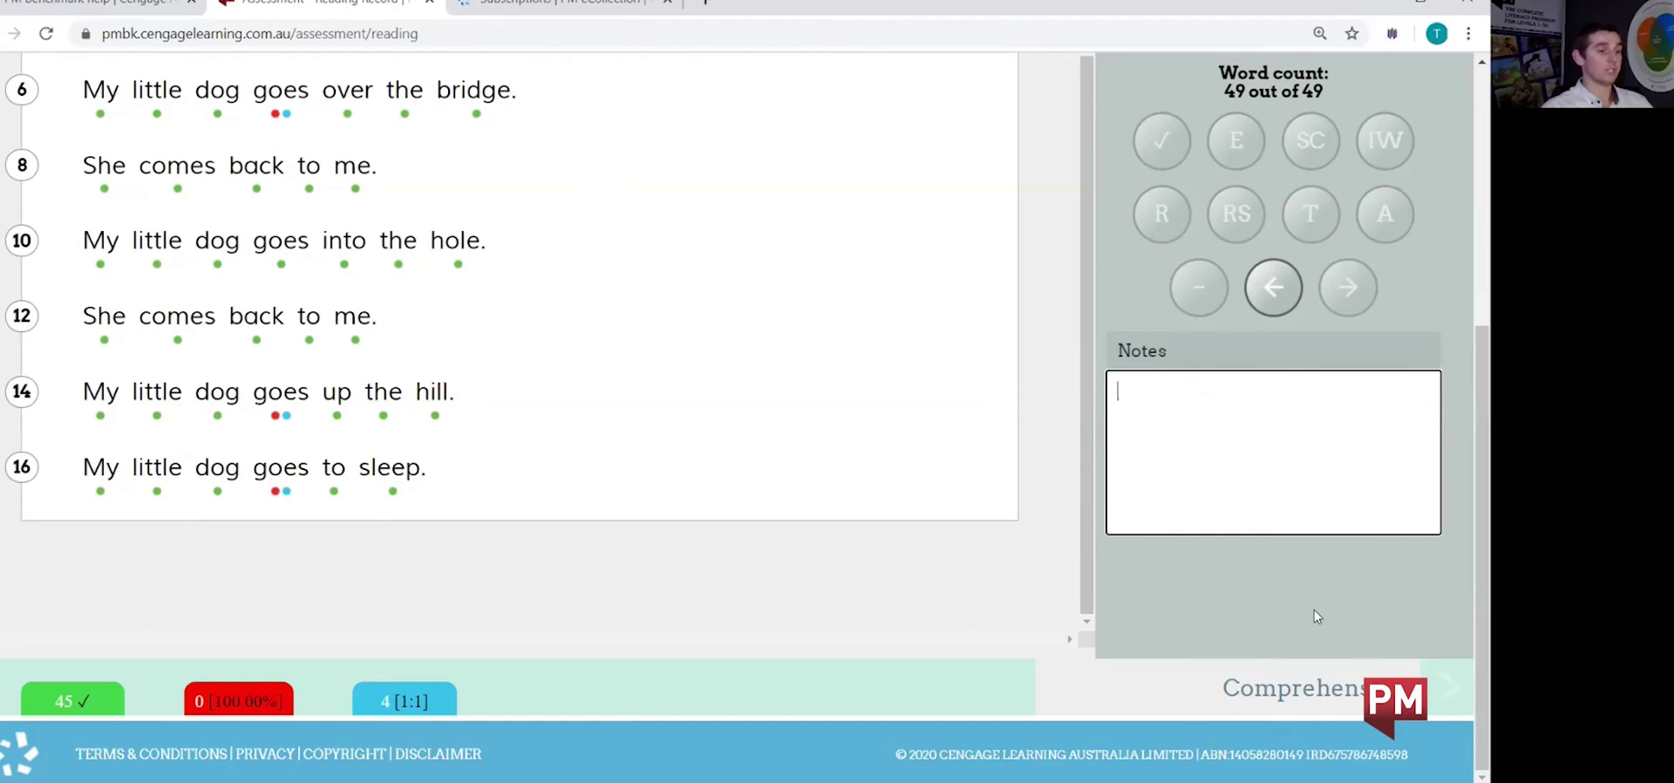
click(1335, 697)
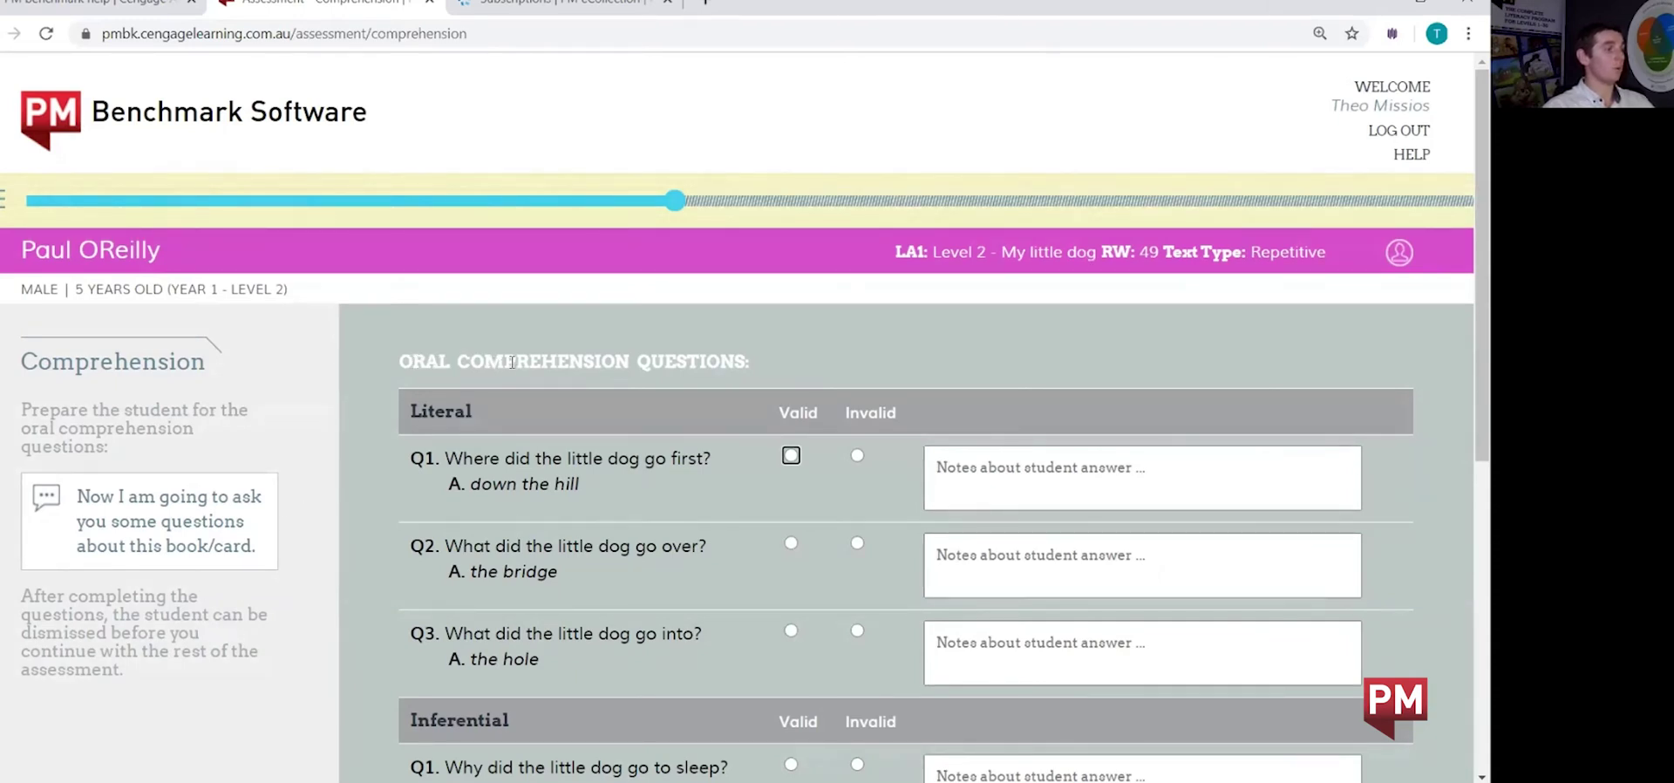
Mark Literal Q1 valid, Literal Q2 invalid with note 'river', and Inferential Q1 valid
scroll(759, 365, down, 1)
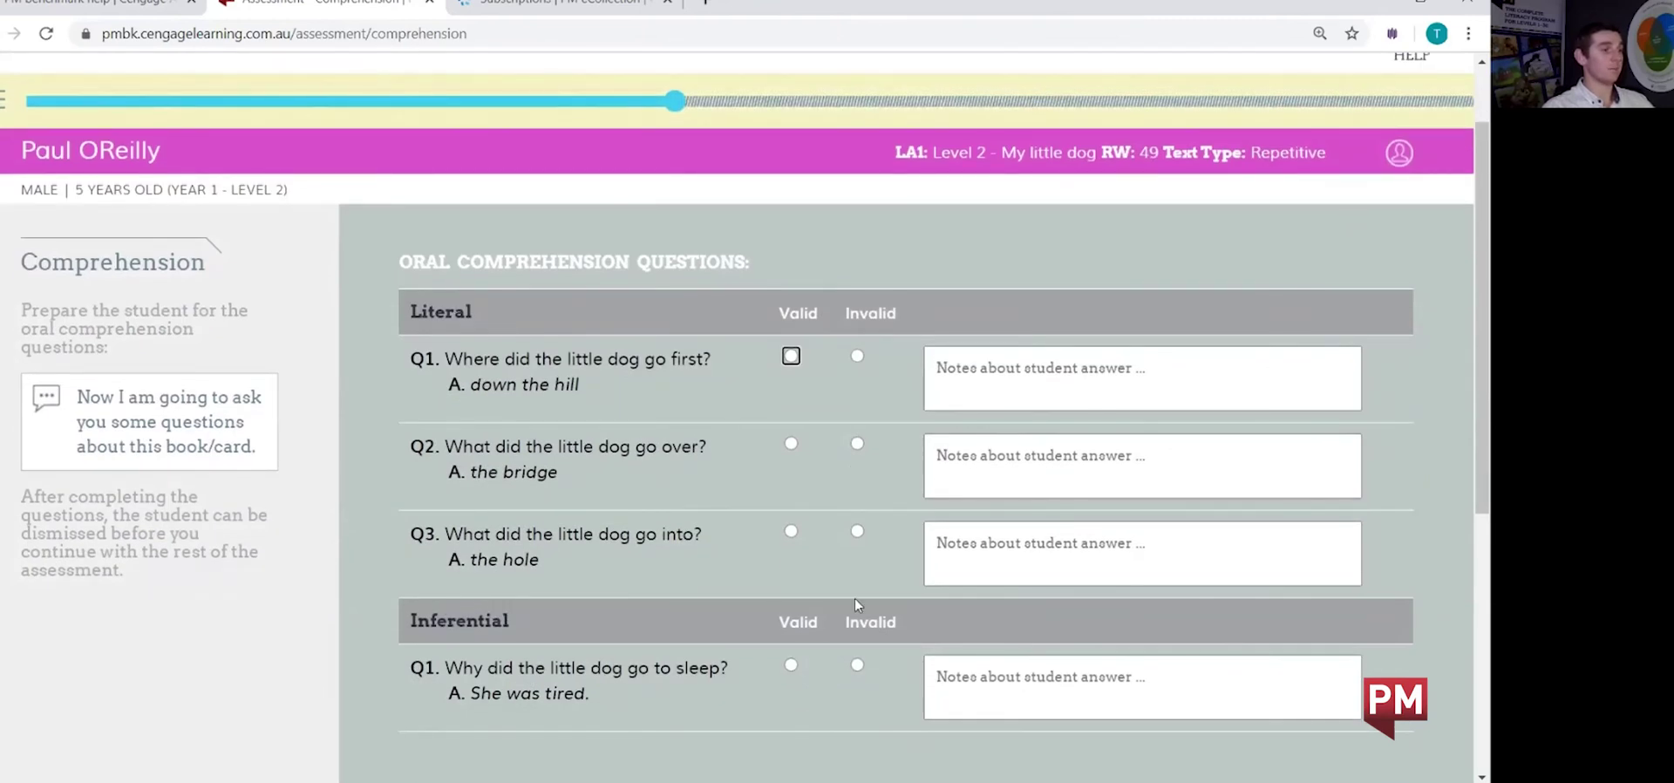
scroll(855, 598, down, 1)
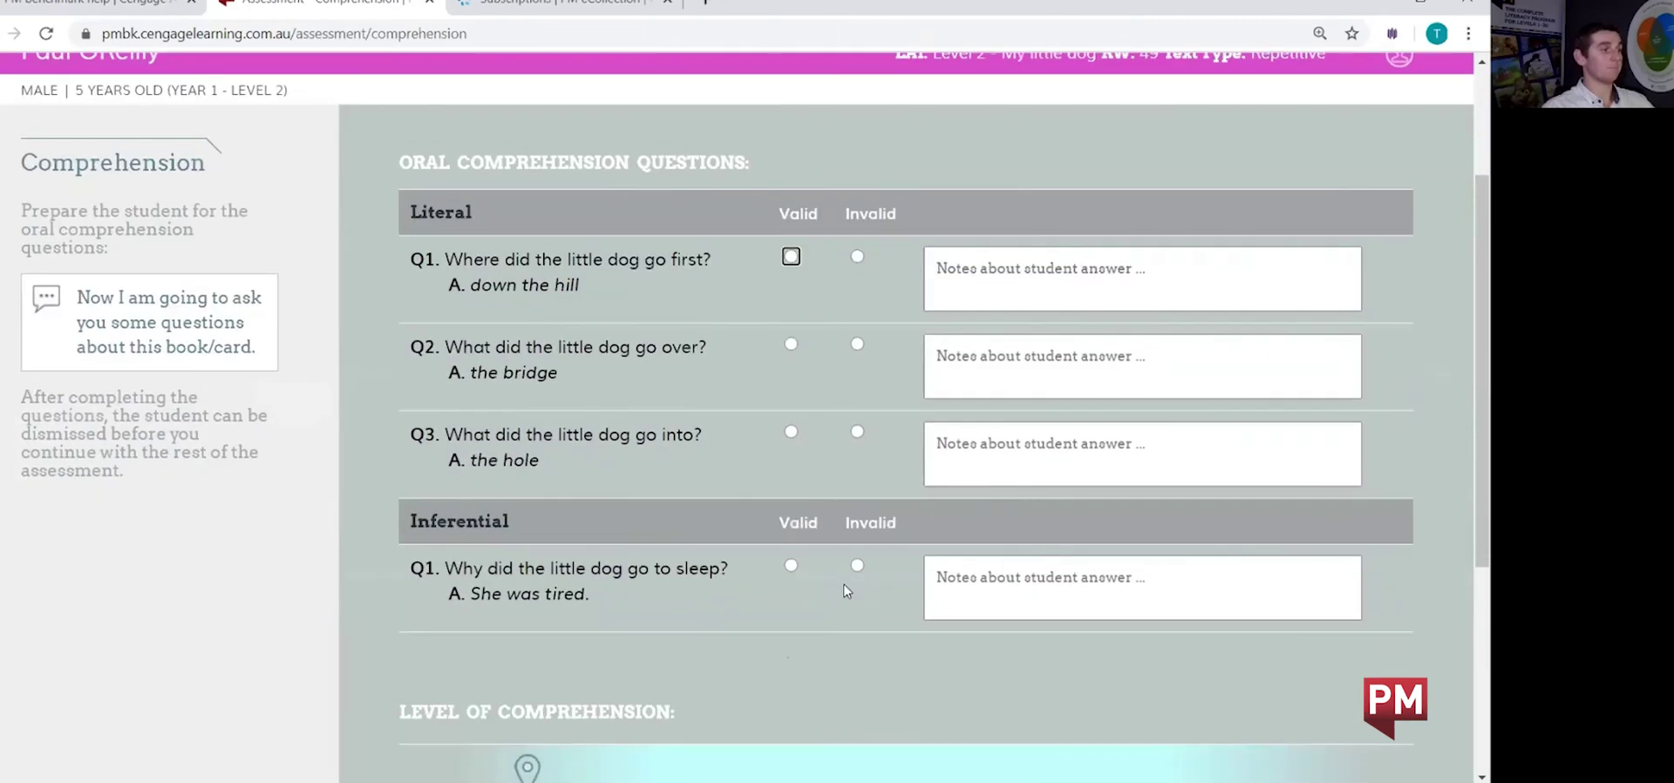
click(791, 258)
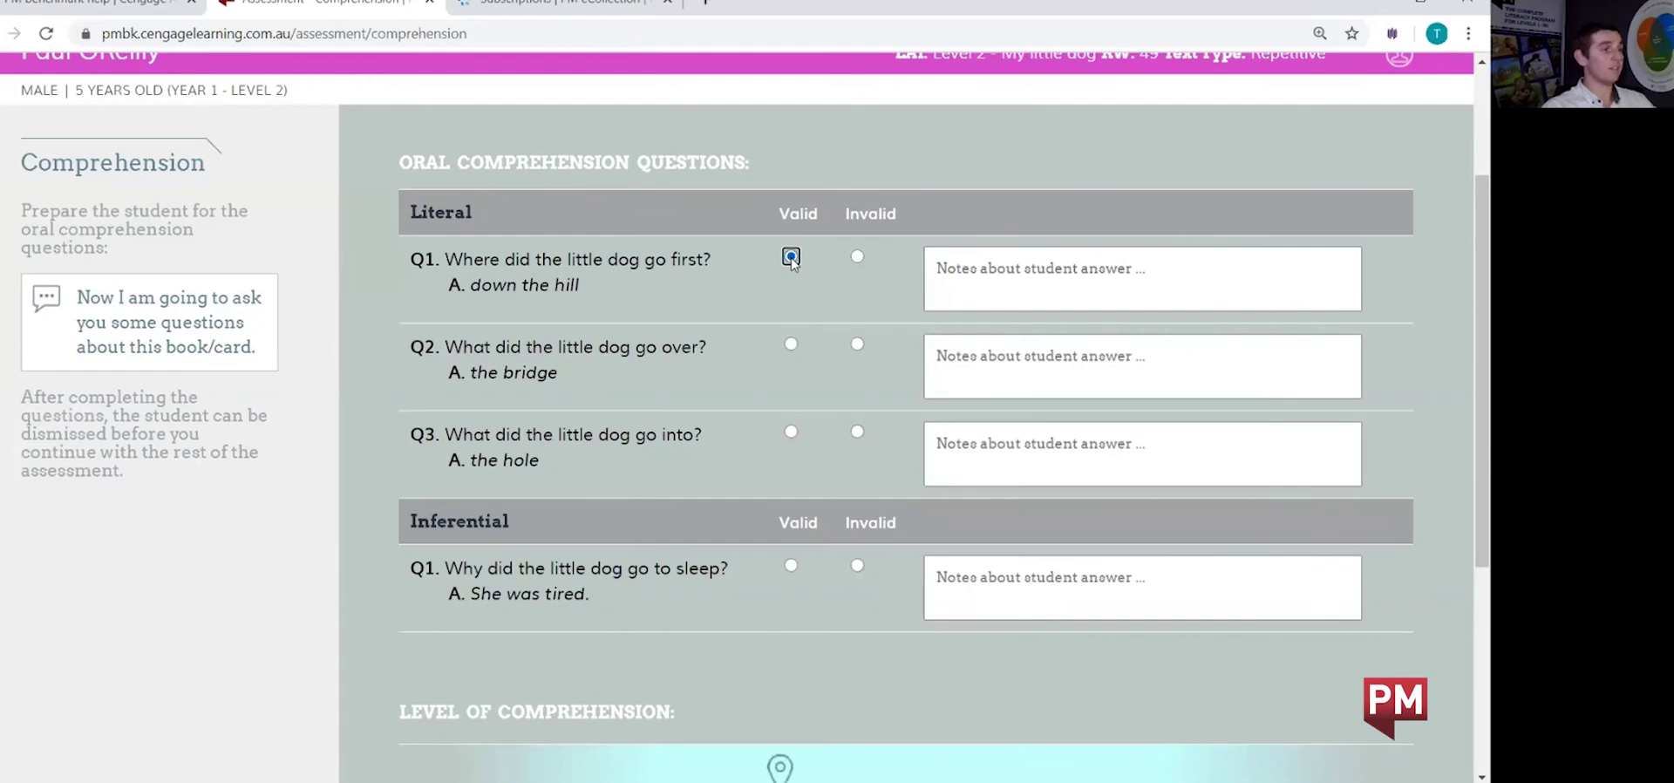
click(856, 343)
click(791, 566)
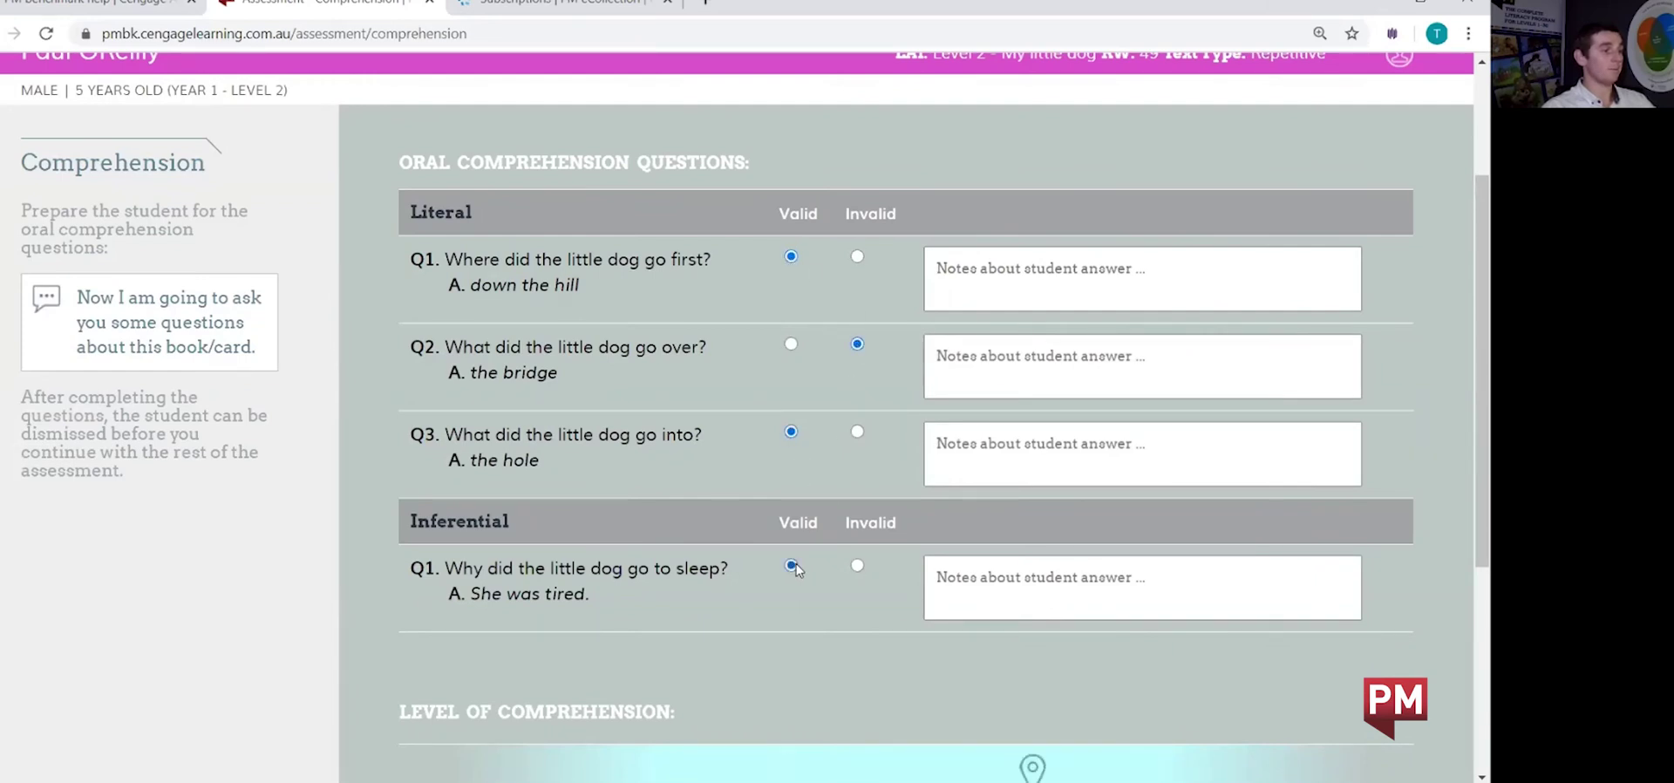
click(1001, 265)
click(978, 359)
text(river)
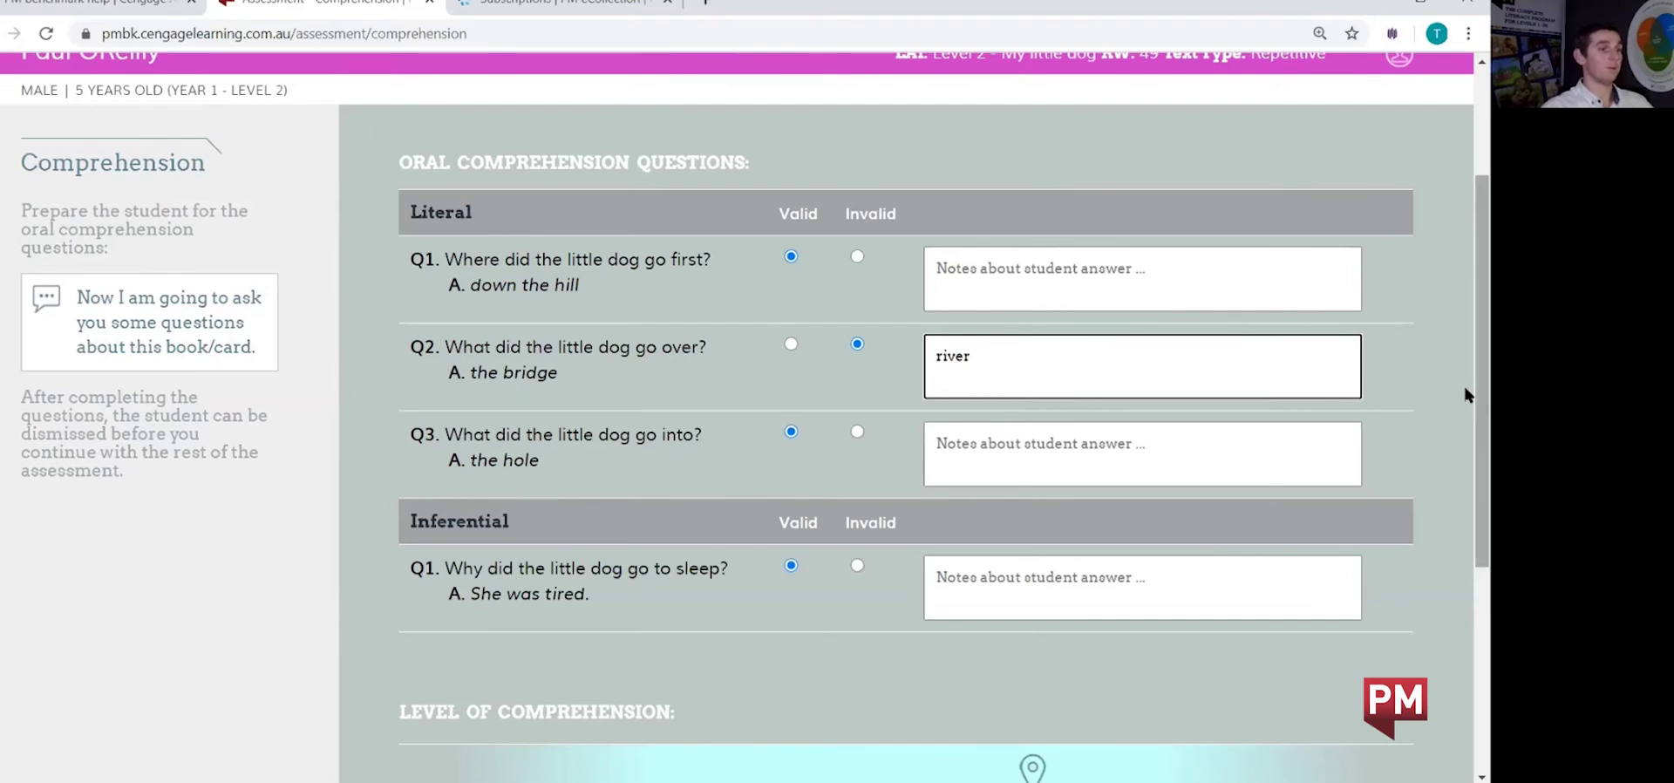
Move the Level of Comprehension slider to Excellent
scroll(1465, 427, down, 2)
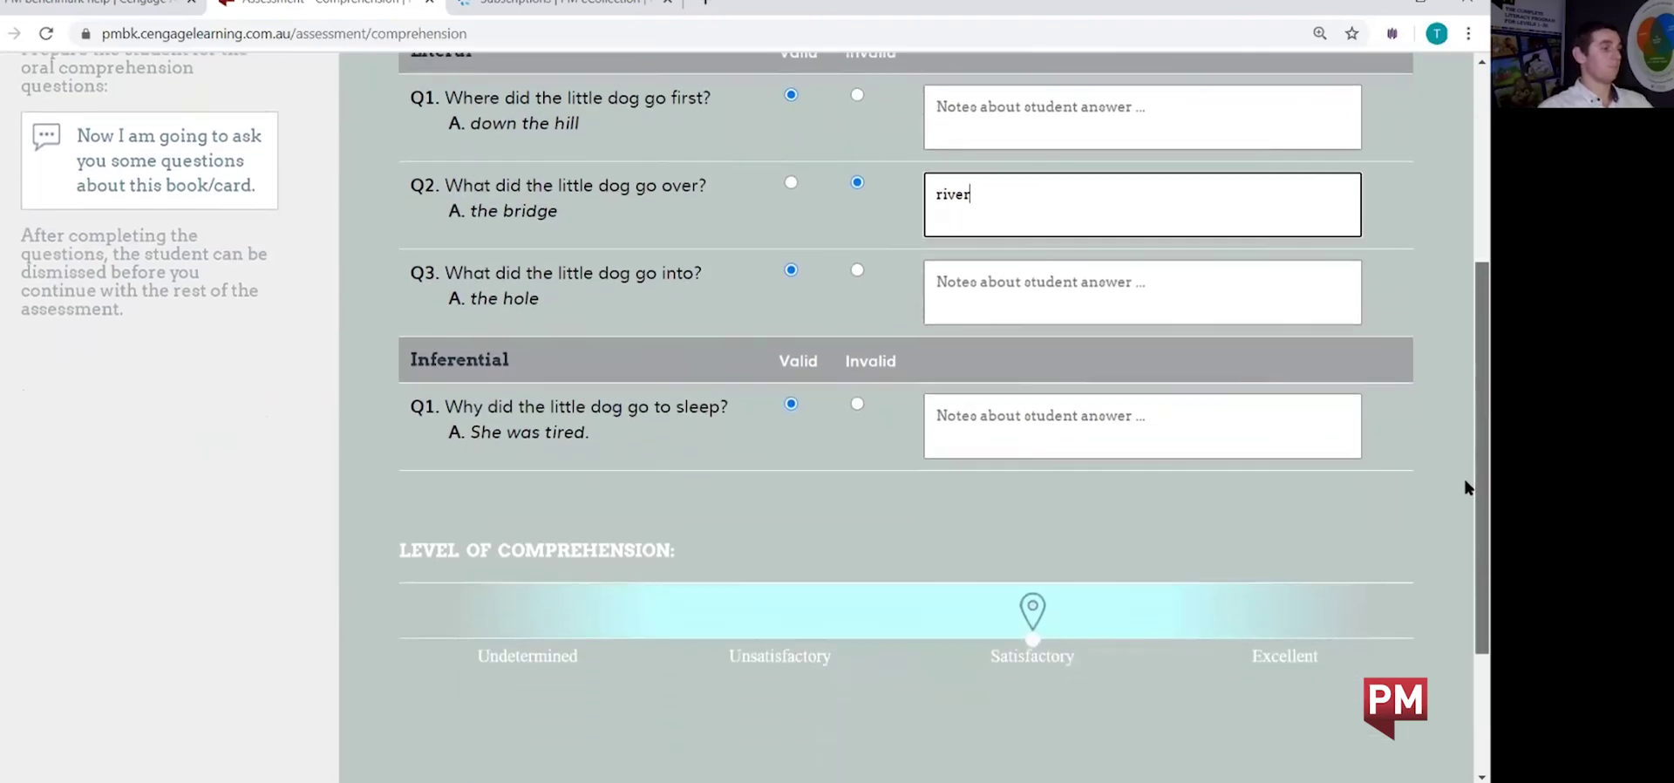
scroll(1465, 490, down, 1)
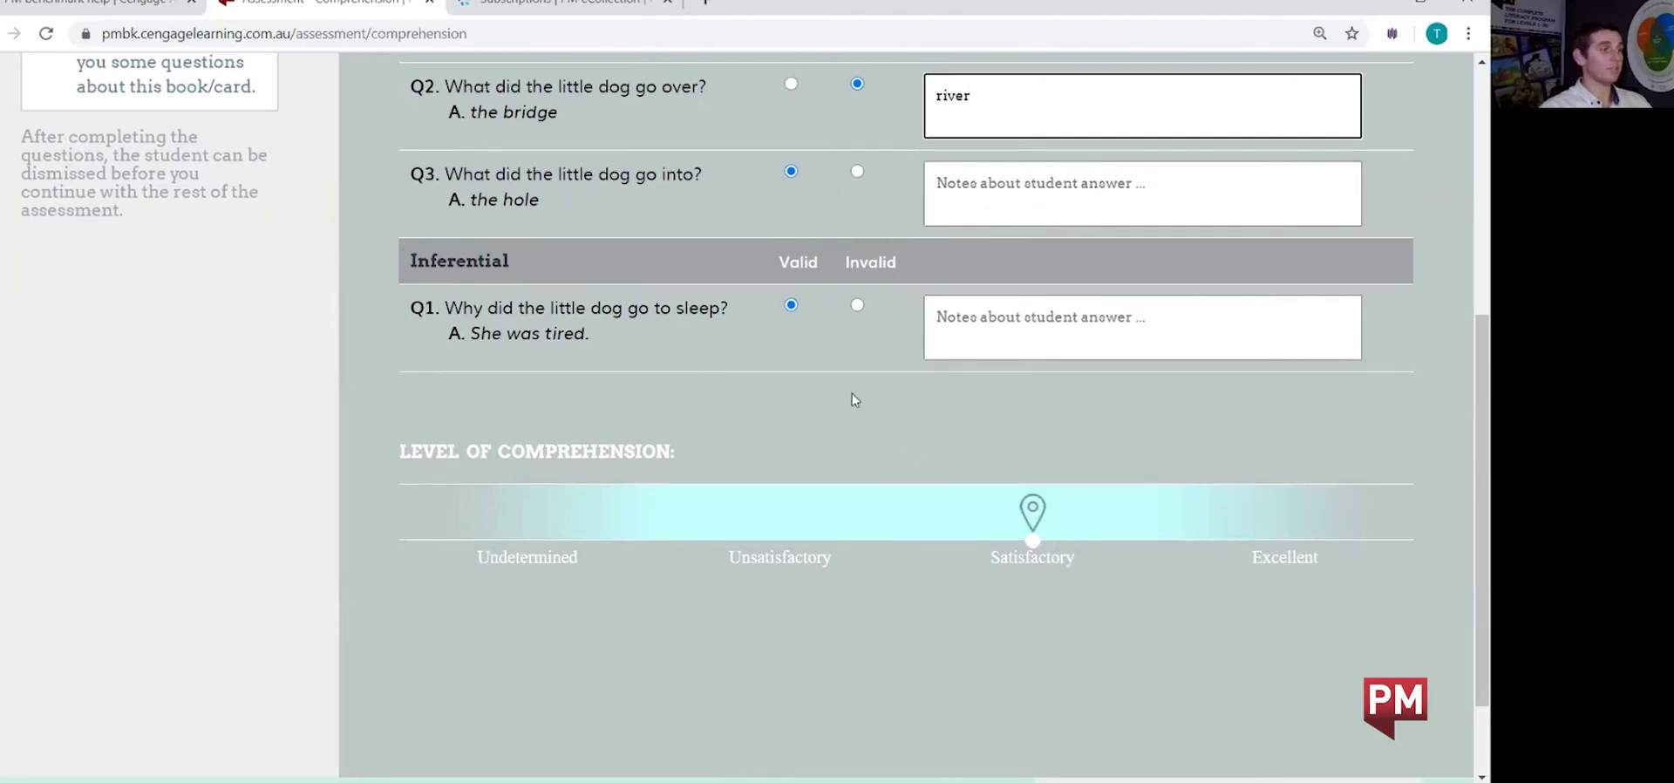
click(775, 523)
click(1036, 521)
click(1266, 528)
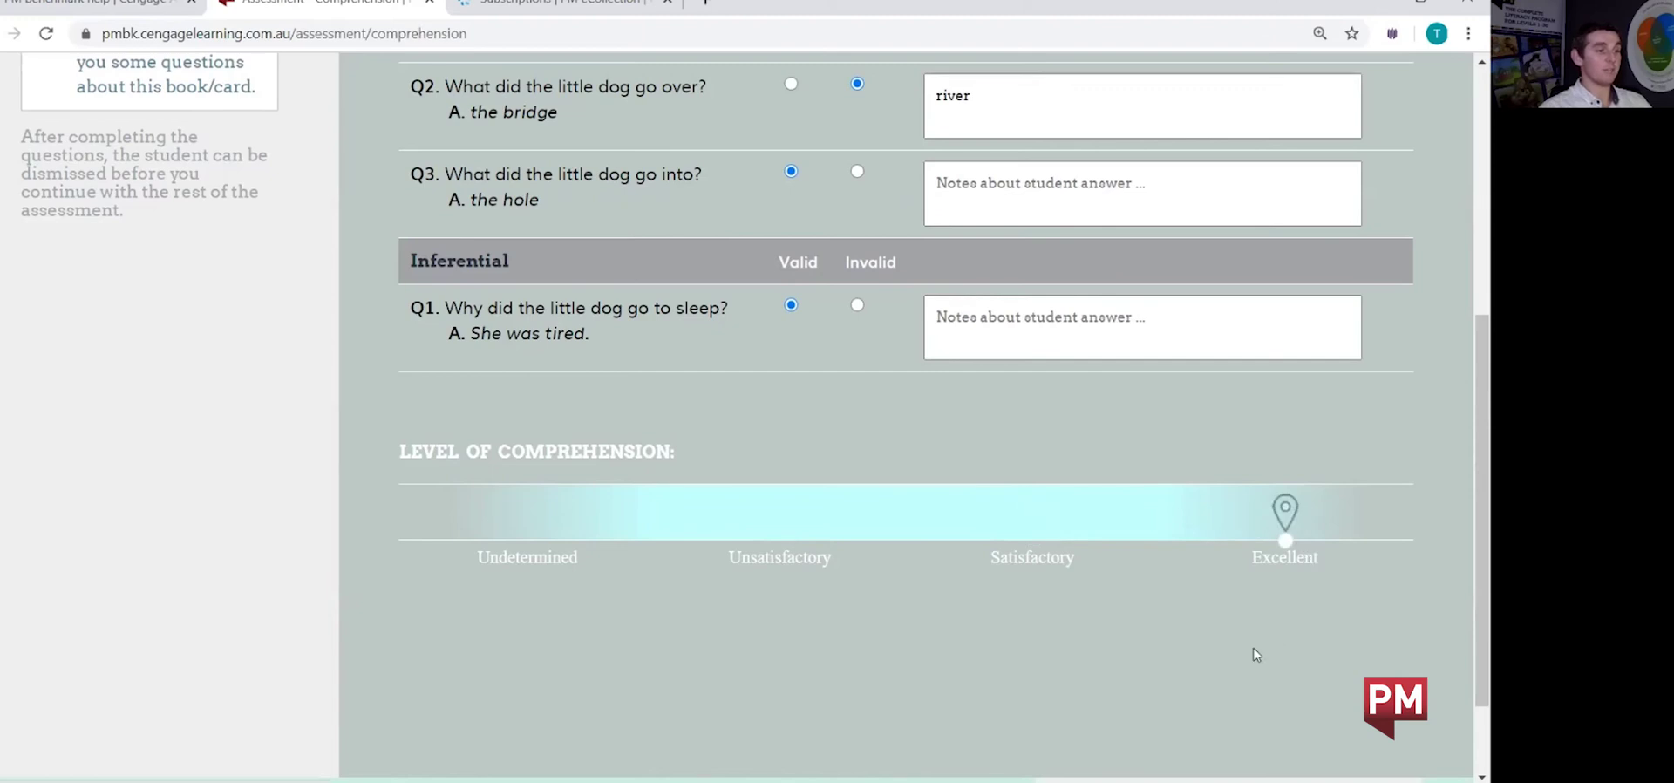
scroll(1257, 654, down, 1)
scroll(1258, 650, down, 1)
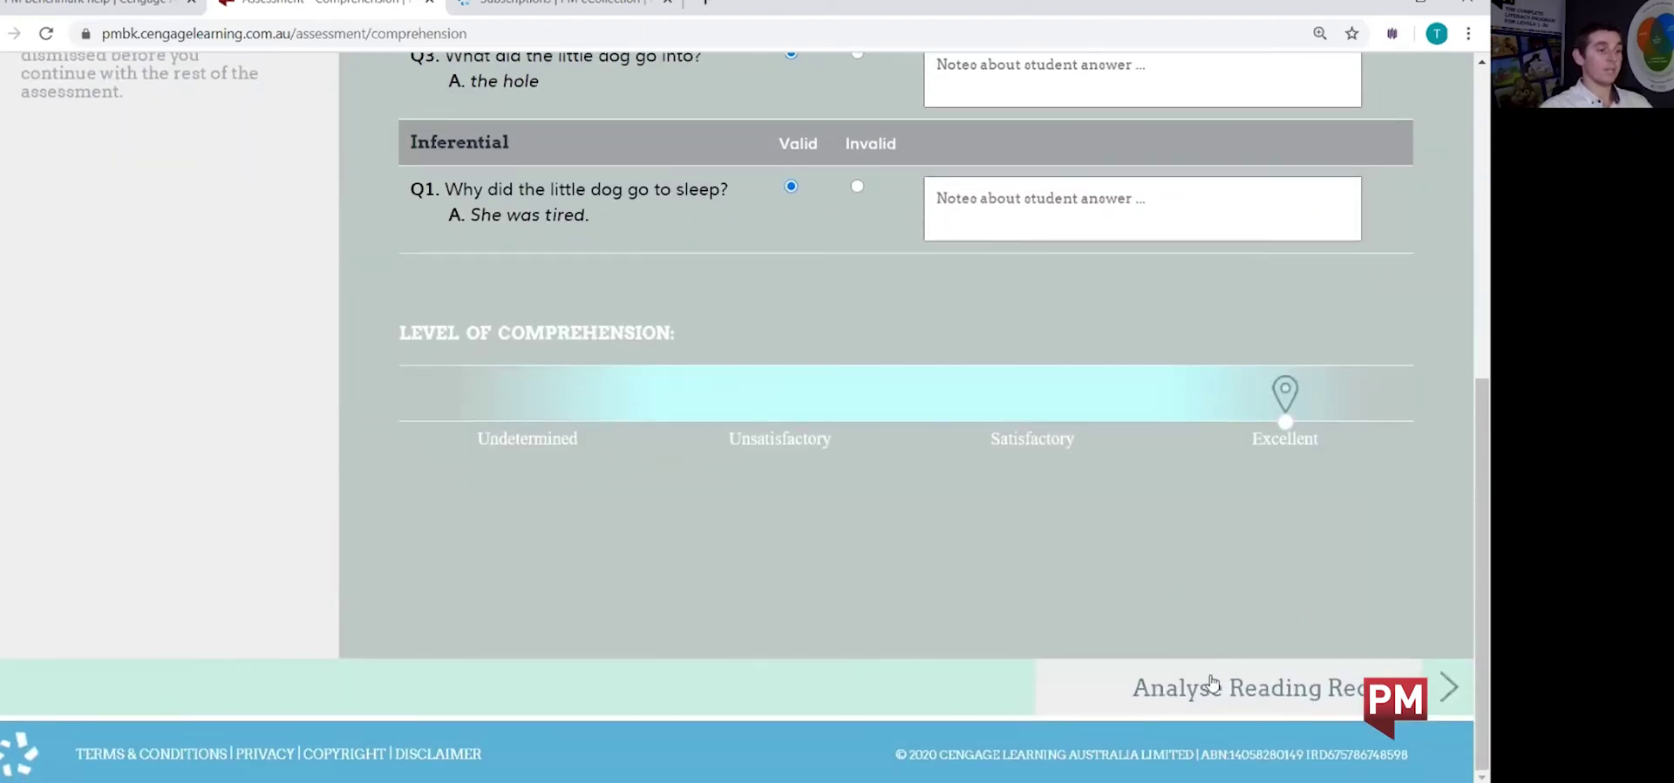
Open the reading record analysis and tag the first two 'went' errors Meaning, self-corrections Structure and Visual
click(1232, 695)
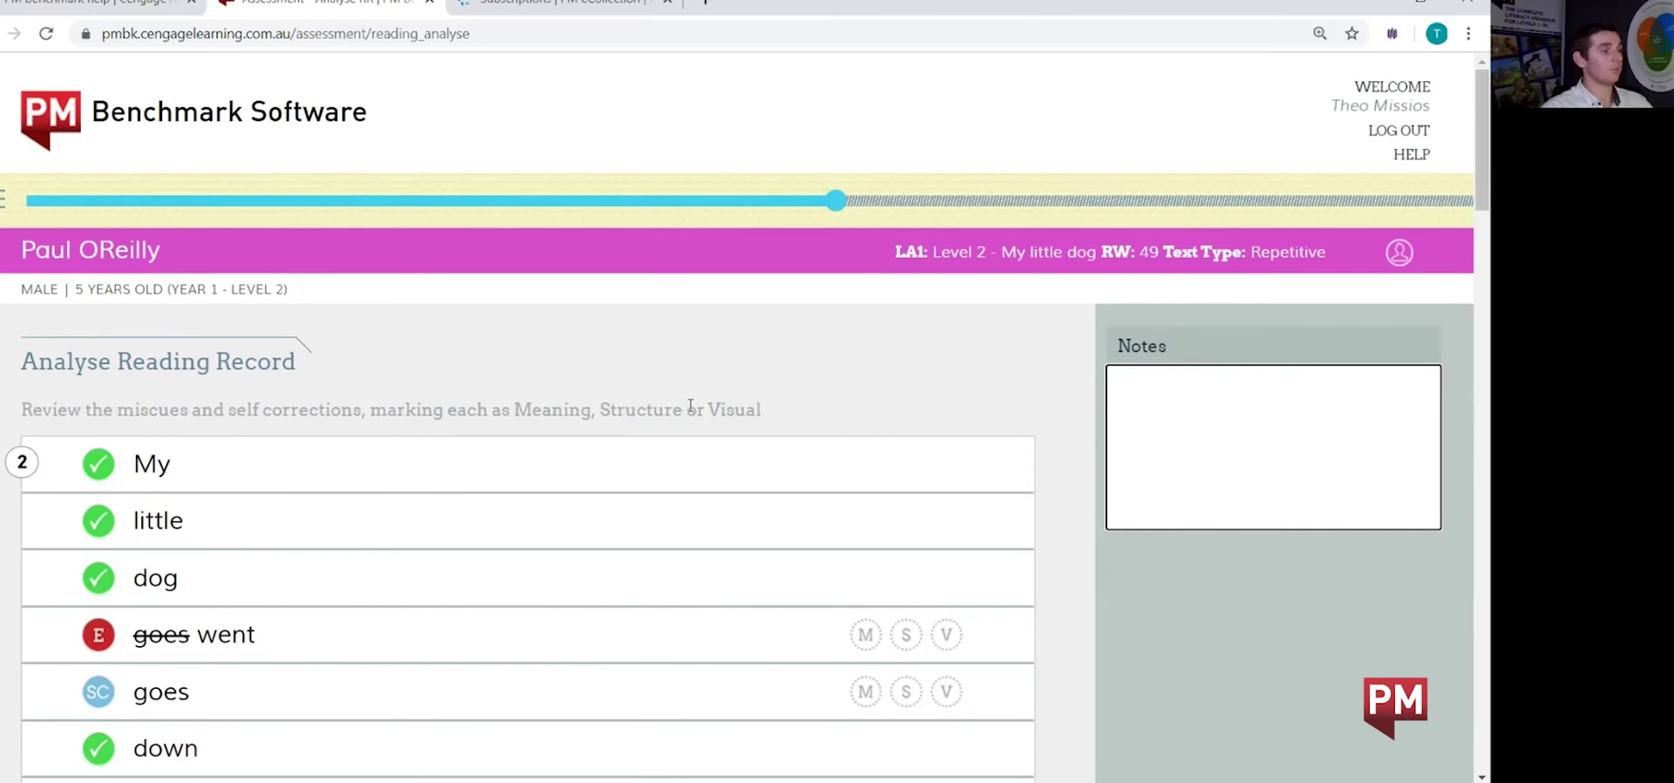
scroll(1080, 485, down, 2)
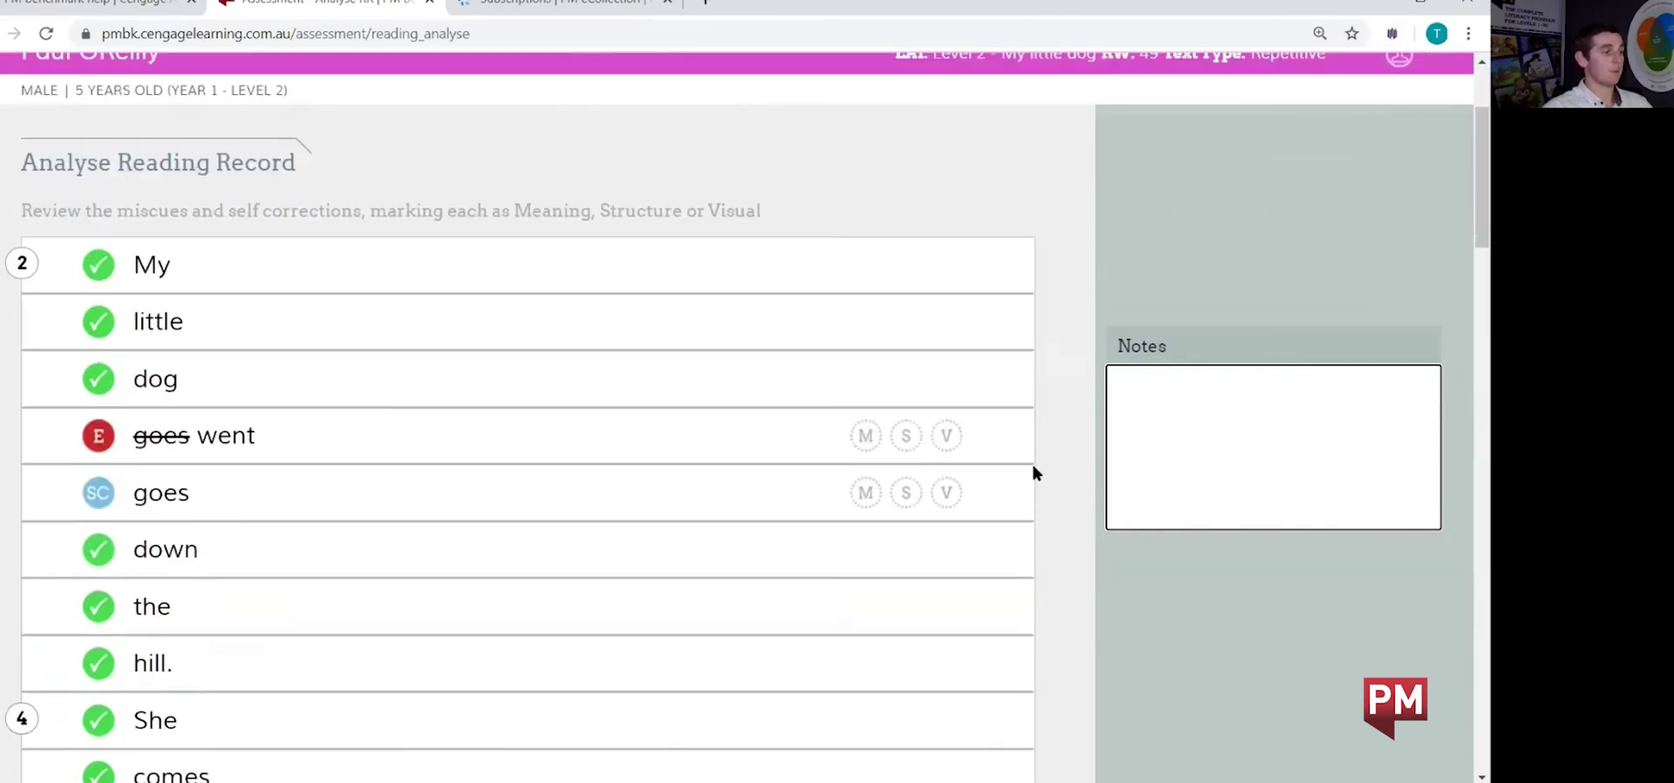
click(866, 440)
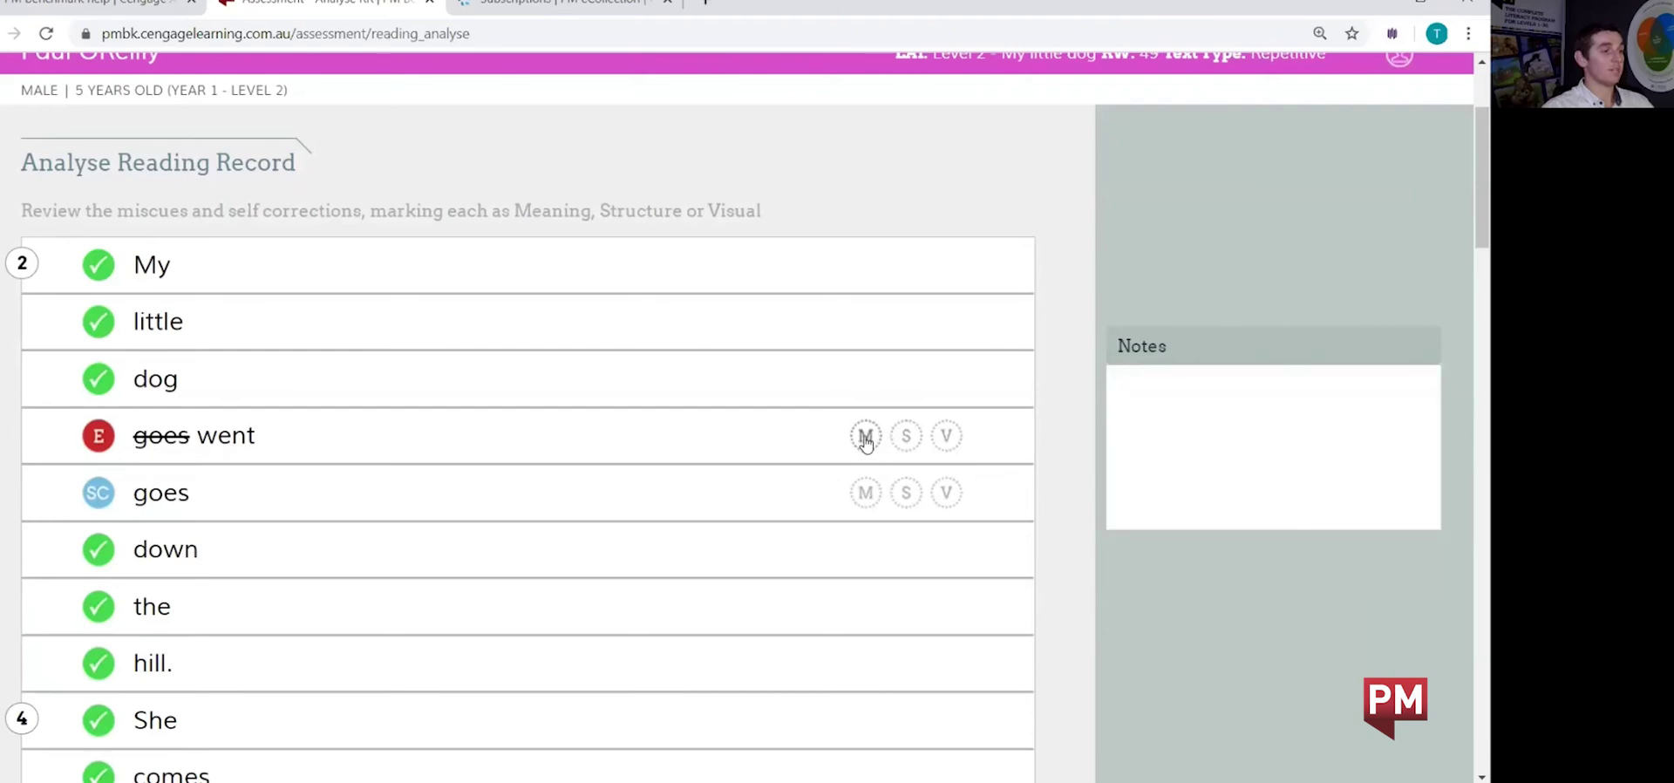
click(907, 495)
click(945, 494)
scroll(1098, 559, down, 4)
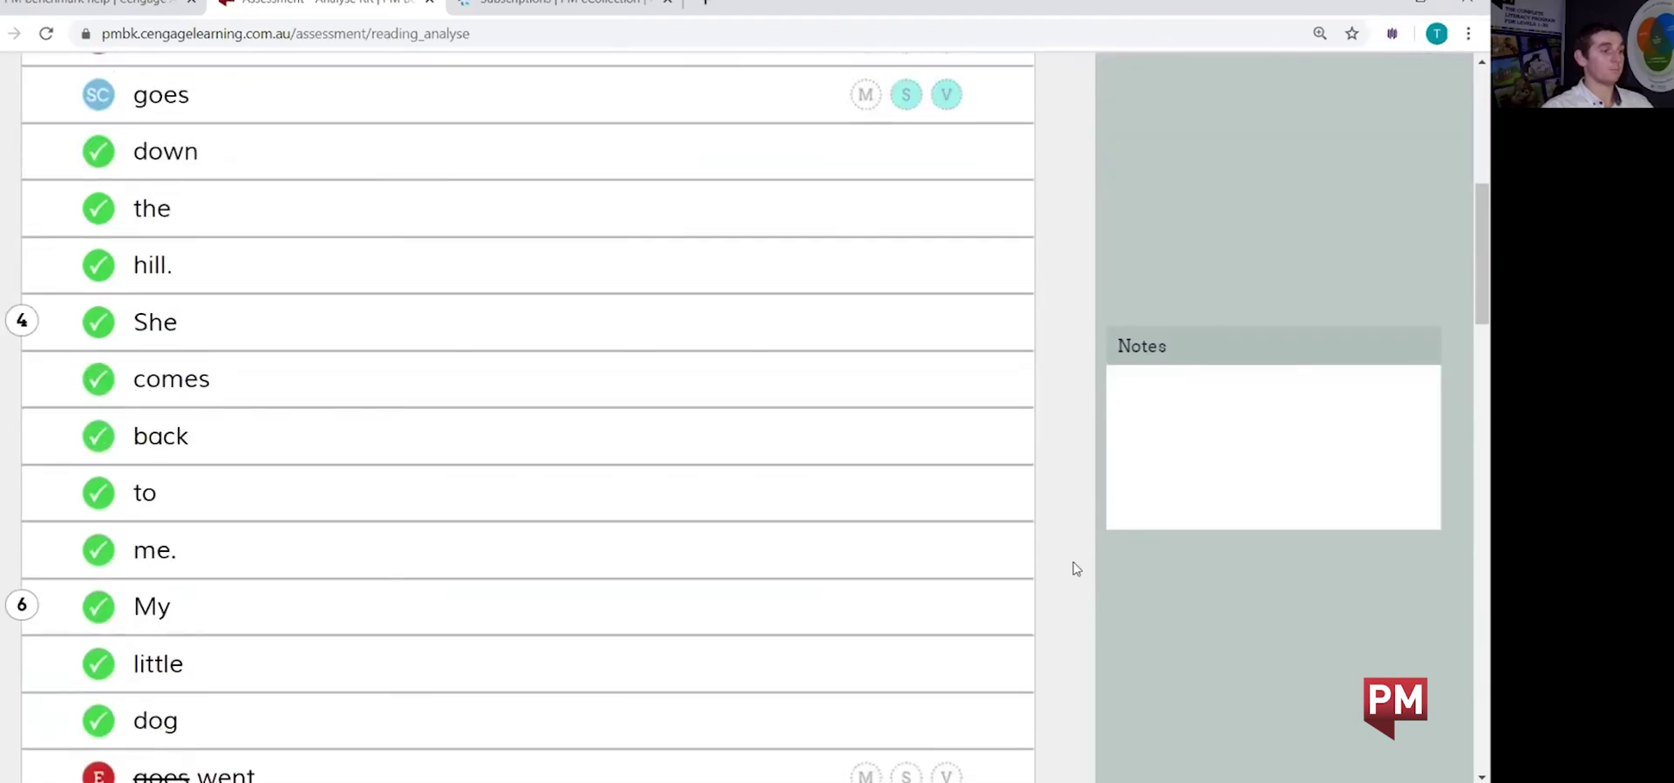
scroll(1076, 567, down, 3)
click(866, 478)
click(907, 537)
Tag the last two 'went' errors Meaning, their self-corrections Structure and Meaning, and add note 'teot'
scroll(1116, 604, down, 3)
scroll(1095, 614, down, 4)
scroll(1072, 626, down, 5)
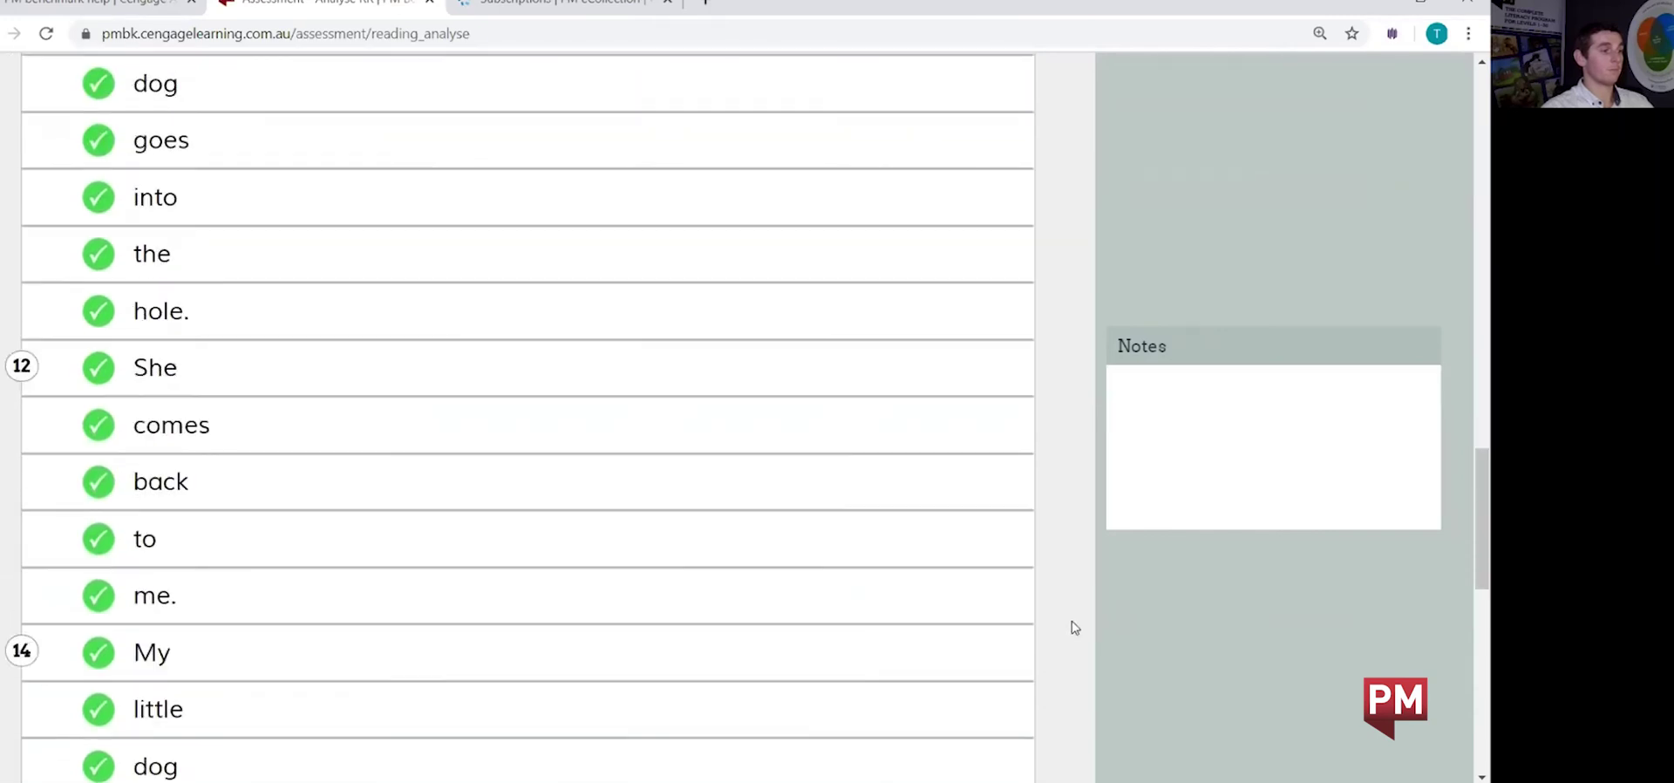
scroll(1075, 624, down, 5)
click(866, 409)
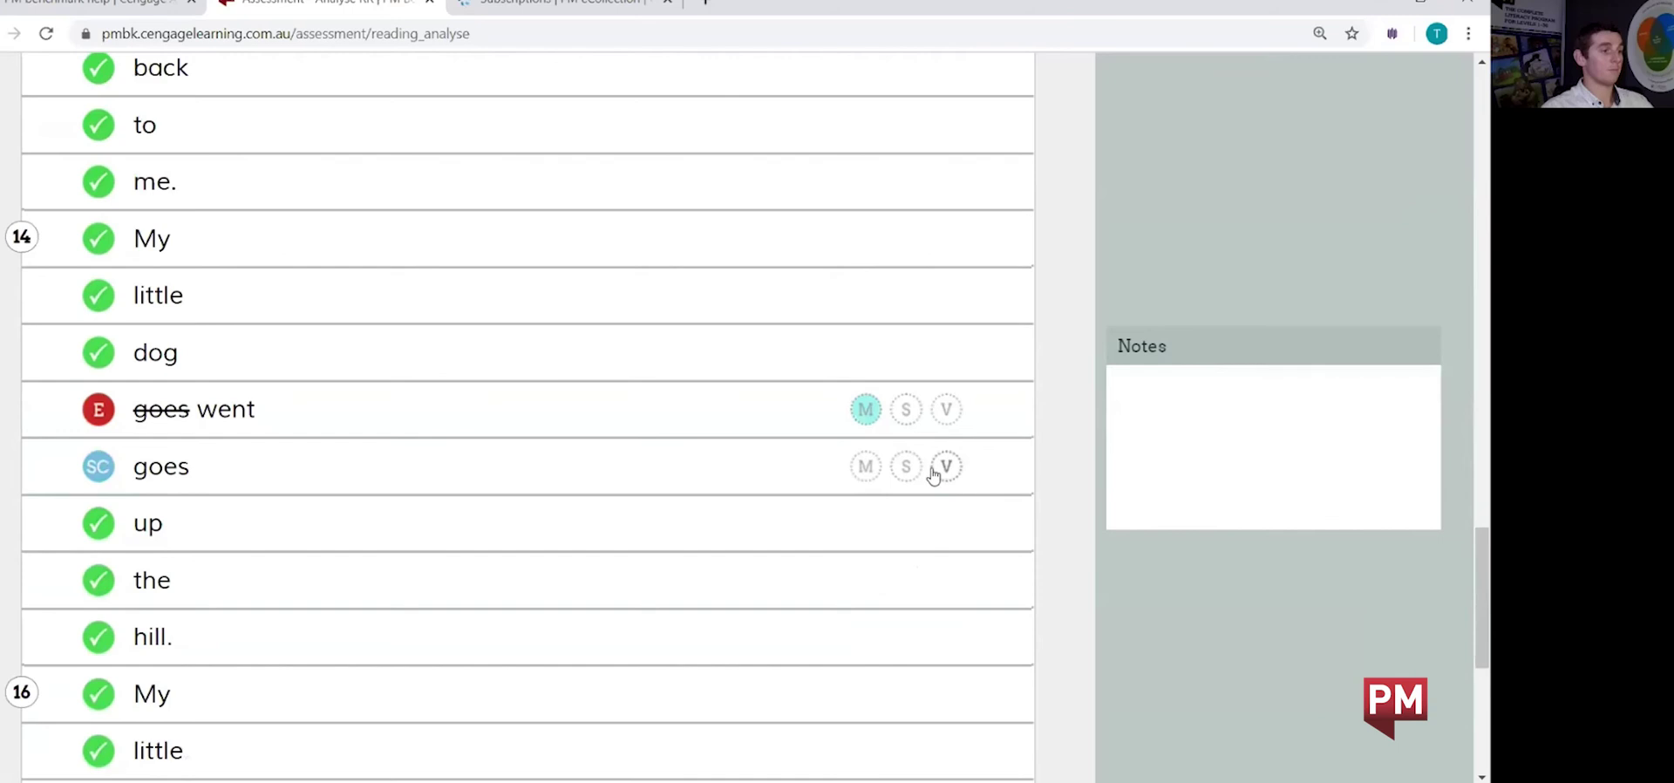
click(907, 468)
scroll(1058, 643, down, 5)
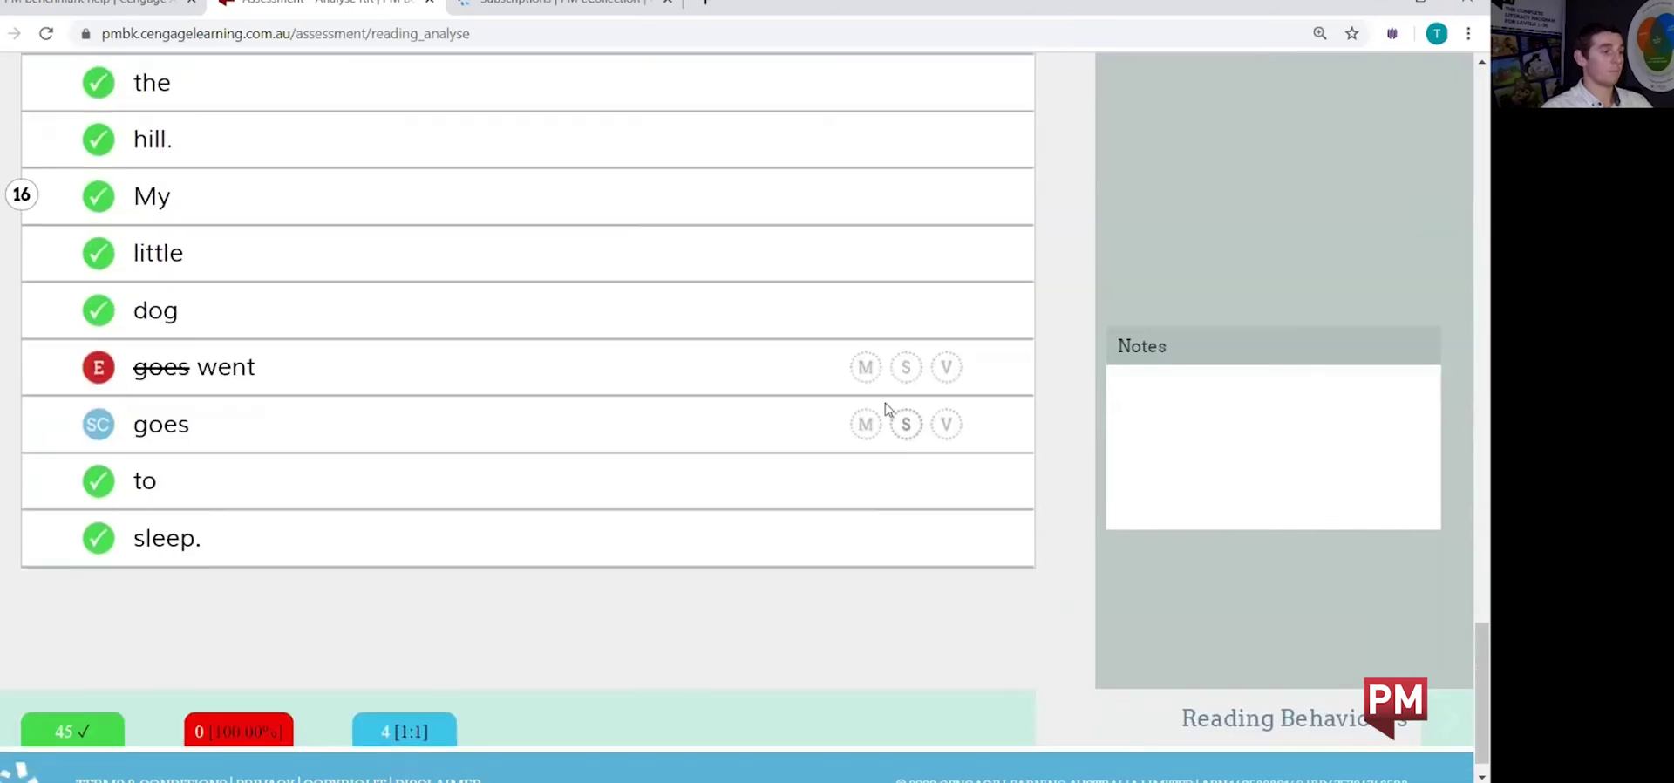
click(862, 373)
click(863, 428)
click(1138, 387)
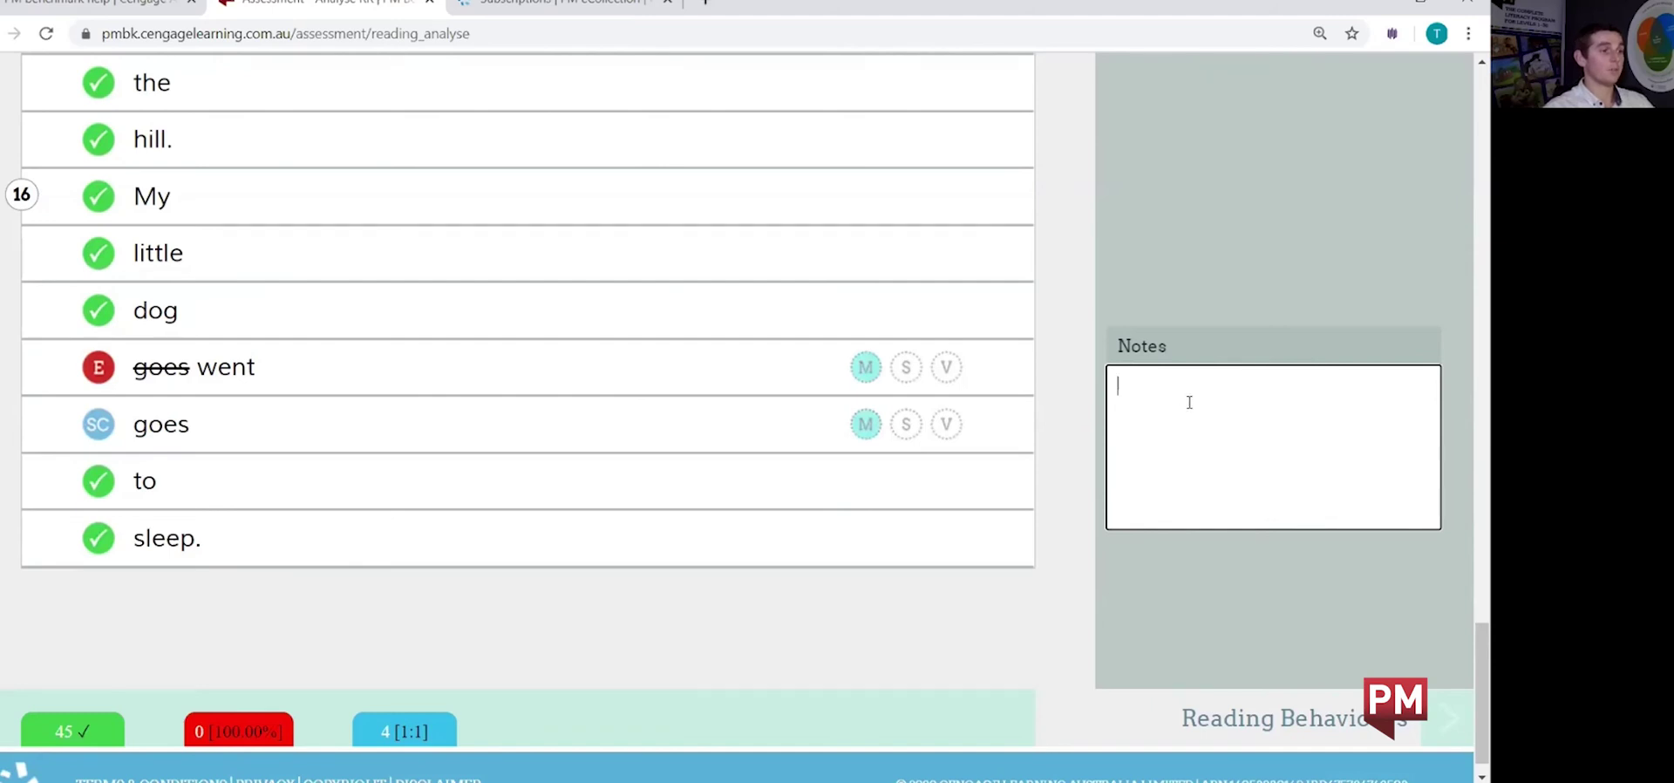
text(teot)
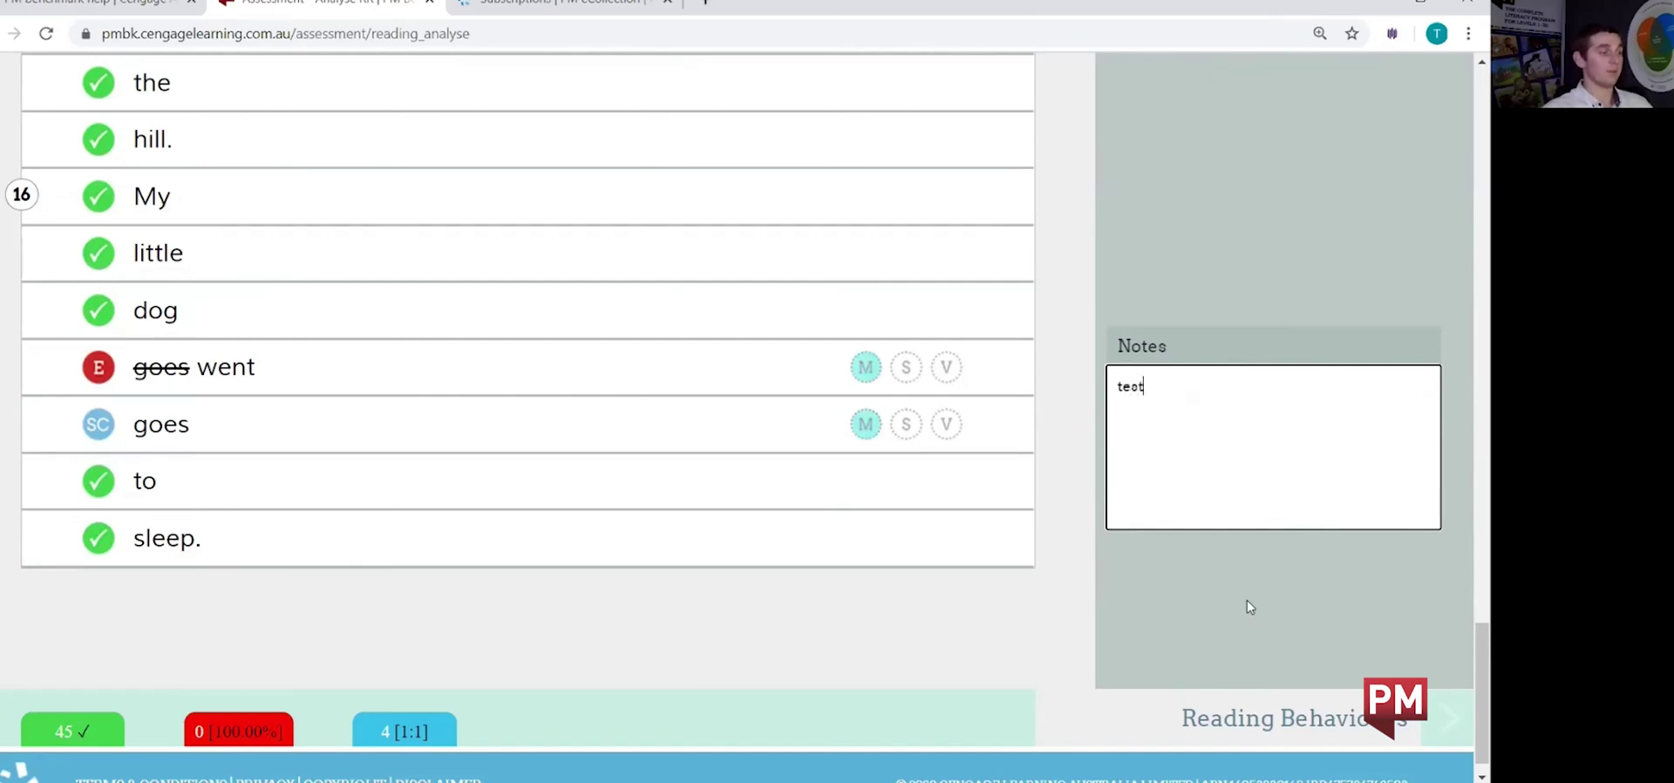
scroll(1247, 600, down, 1)
scroll(1248, 595, down, 1)
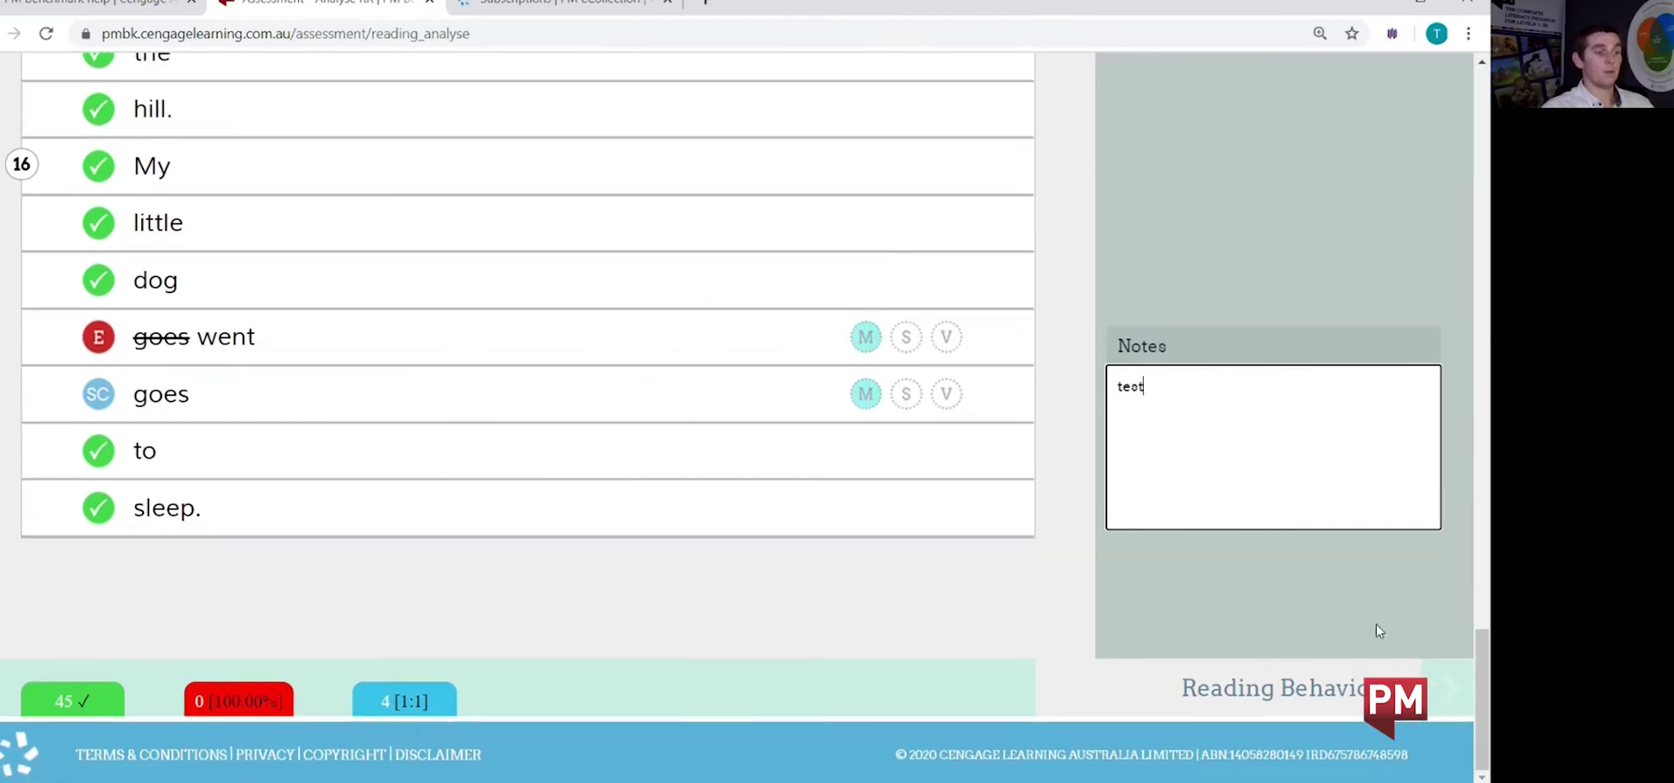
In Reading Behaviours, tick high-frequency words as automatically recognised, then continue to Strategies
click(1327, 696)
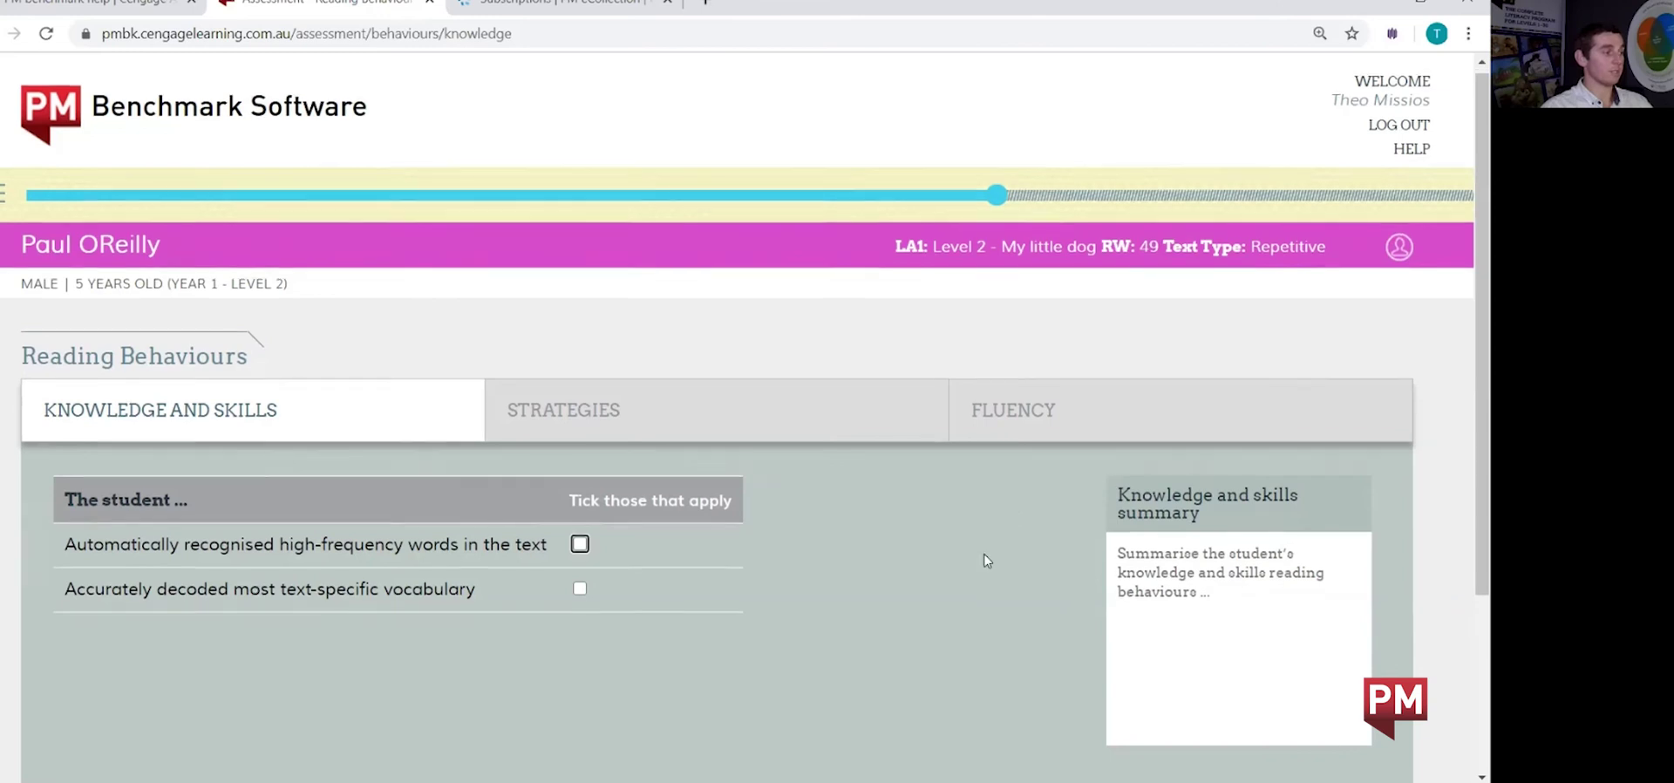
scroll(604, 438, down, 2)
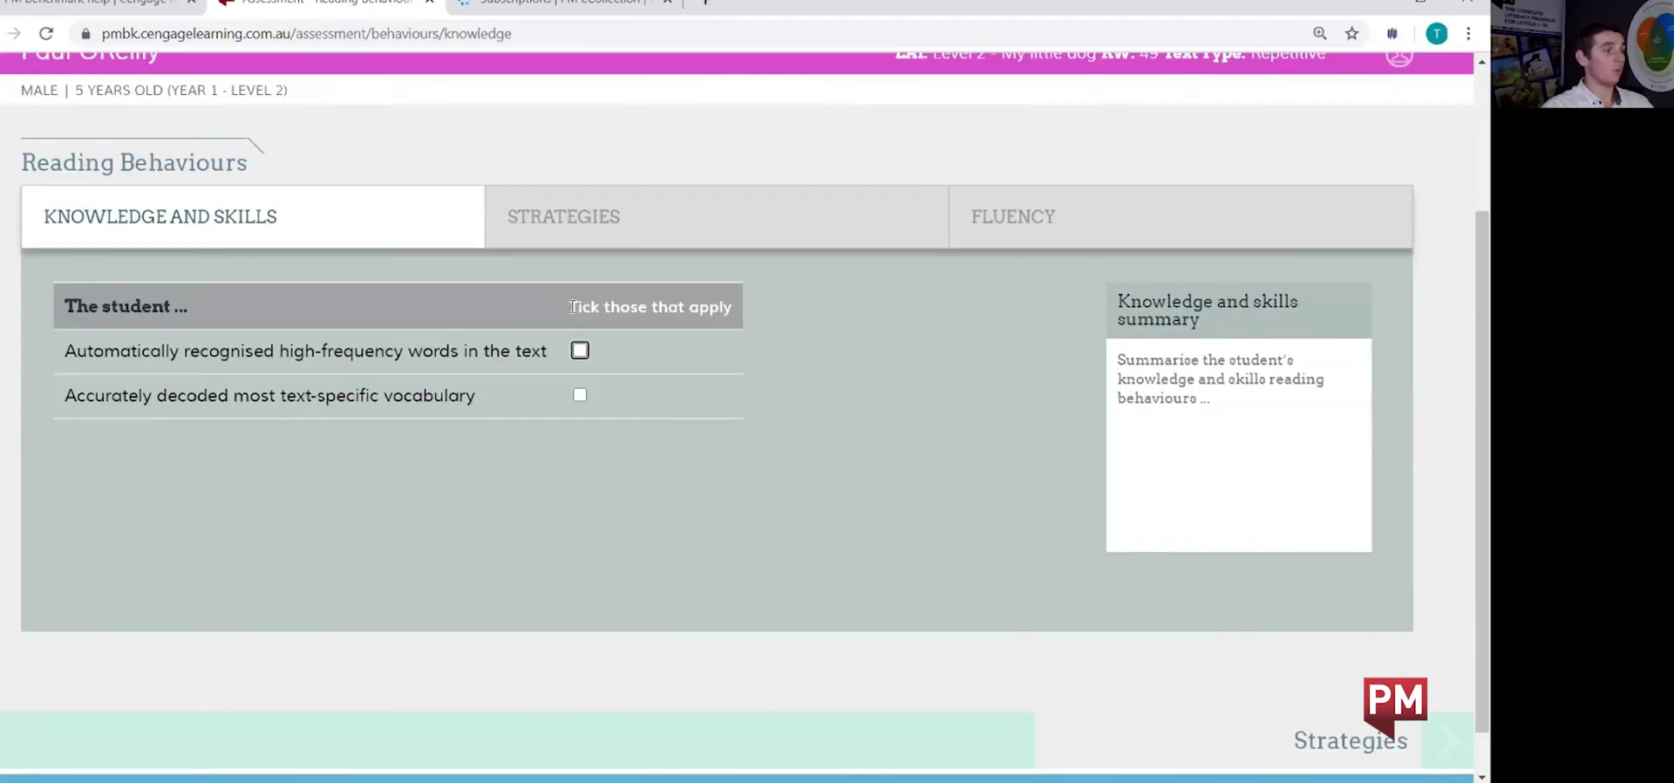
click(580, 351)
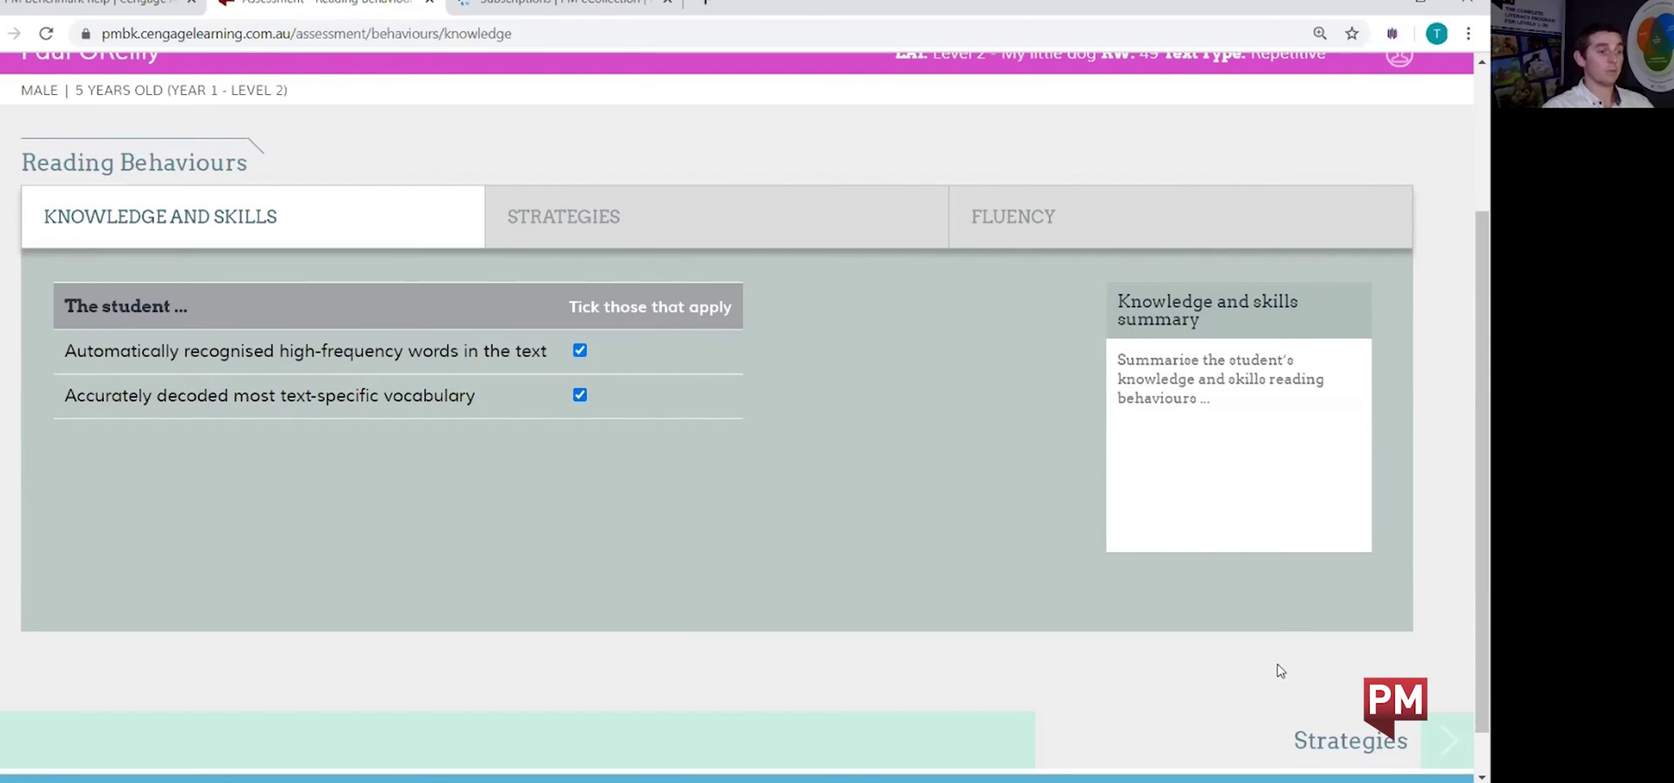
click(1306, 743)
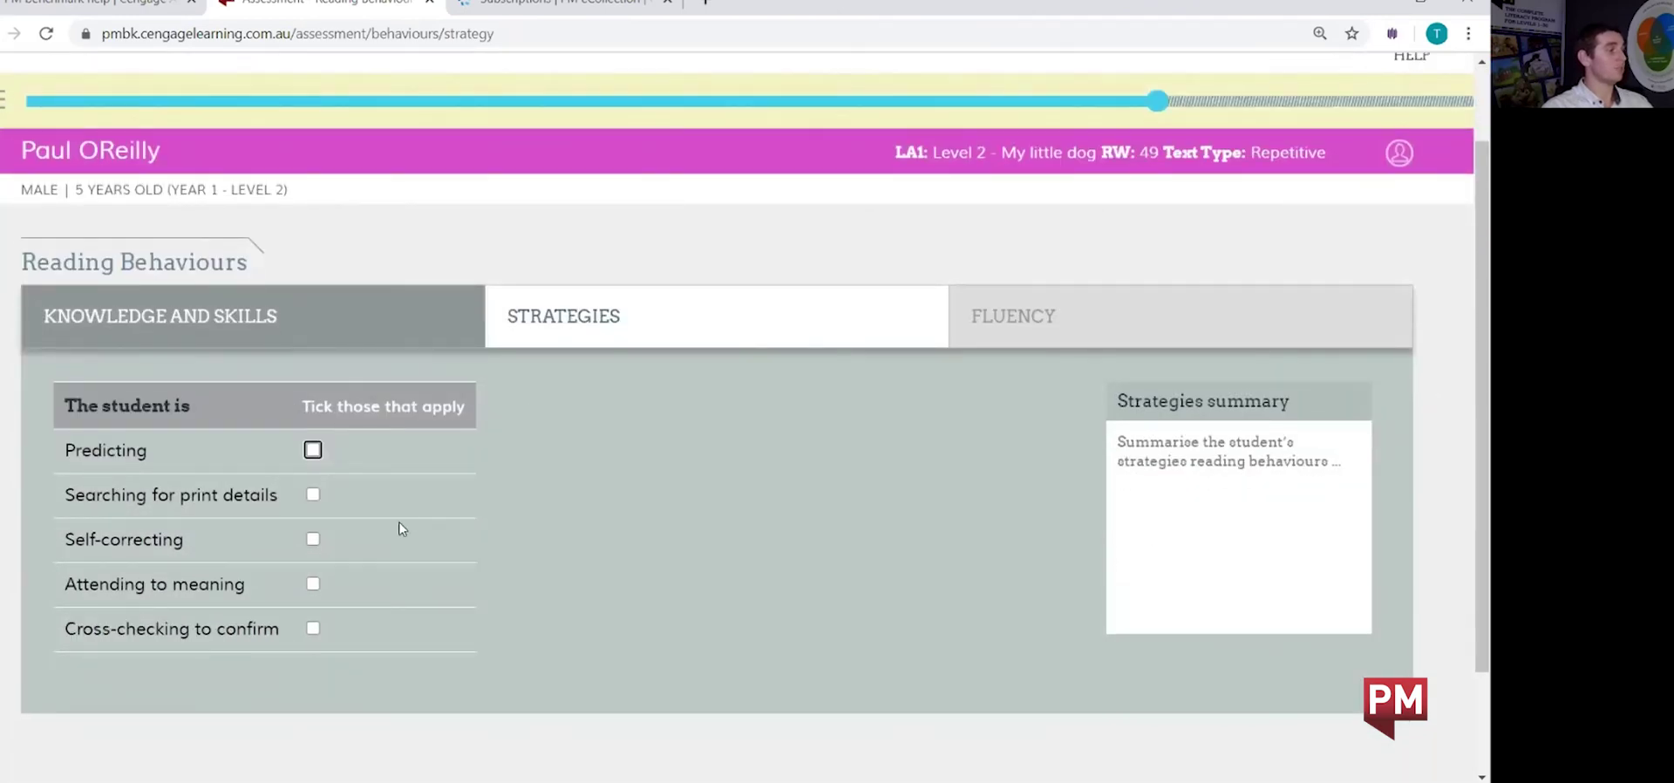
Tick Self-correcting so every strategy except searching for print details is checked, then go to Fluency
scroll(392, 524, down, 1)
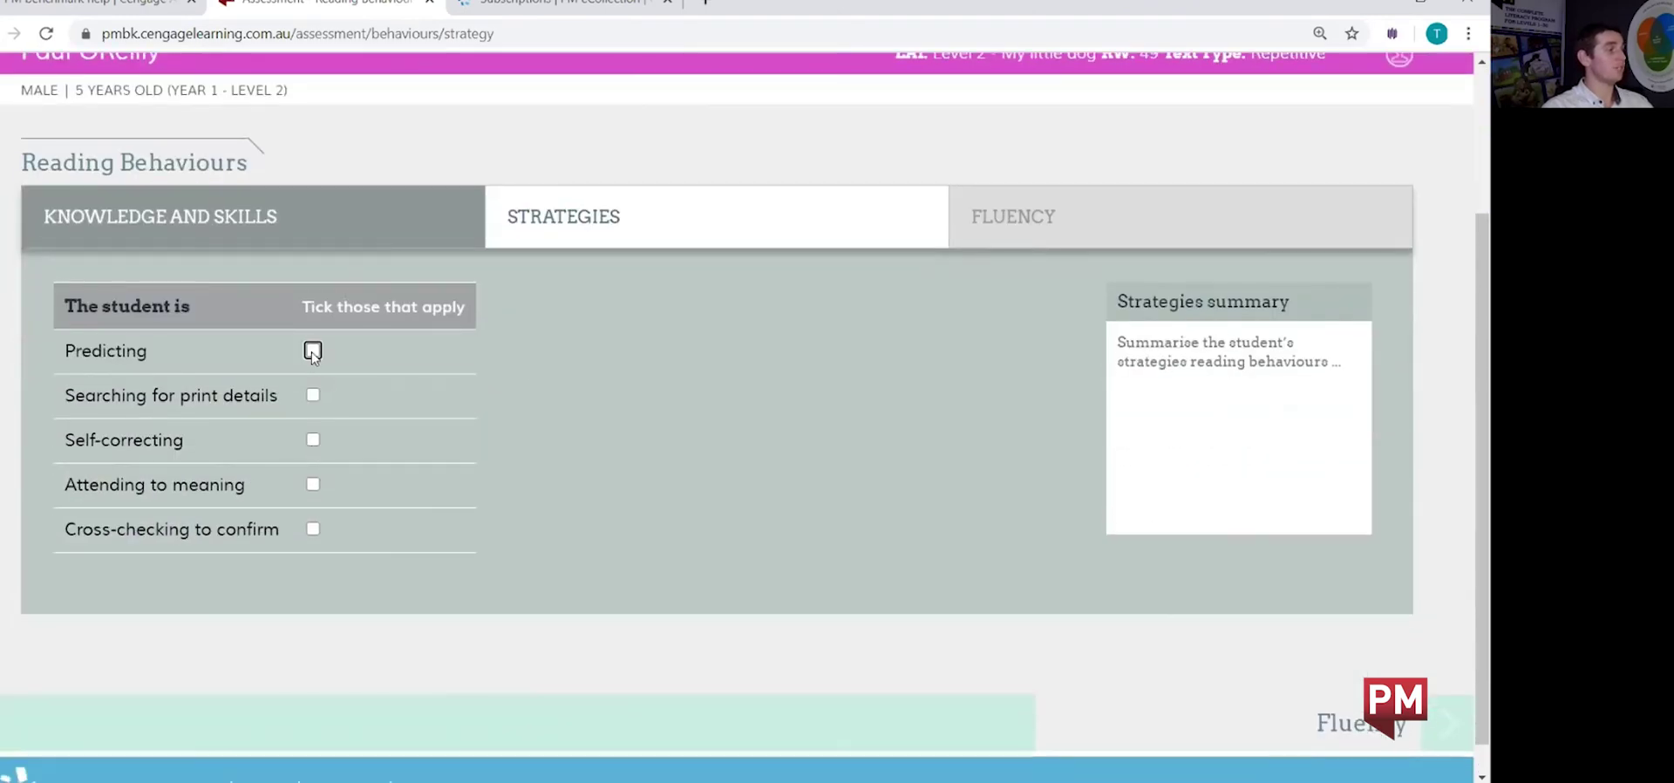
click(312, 440)
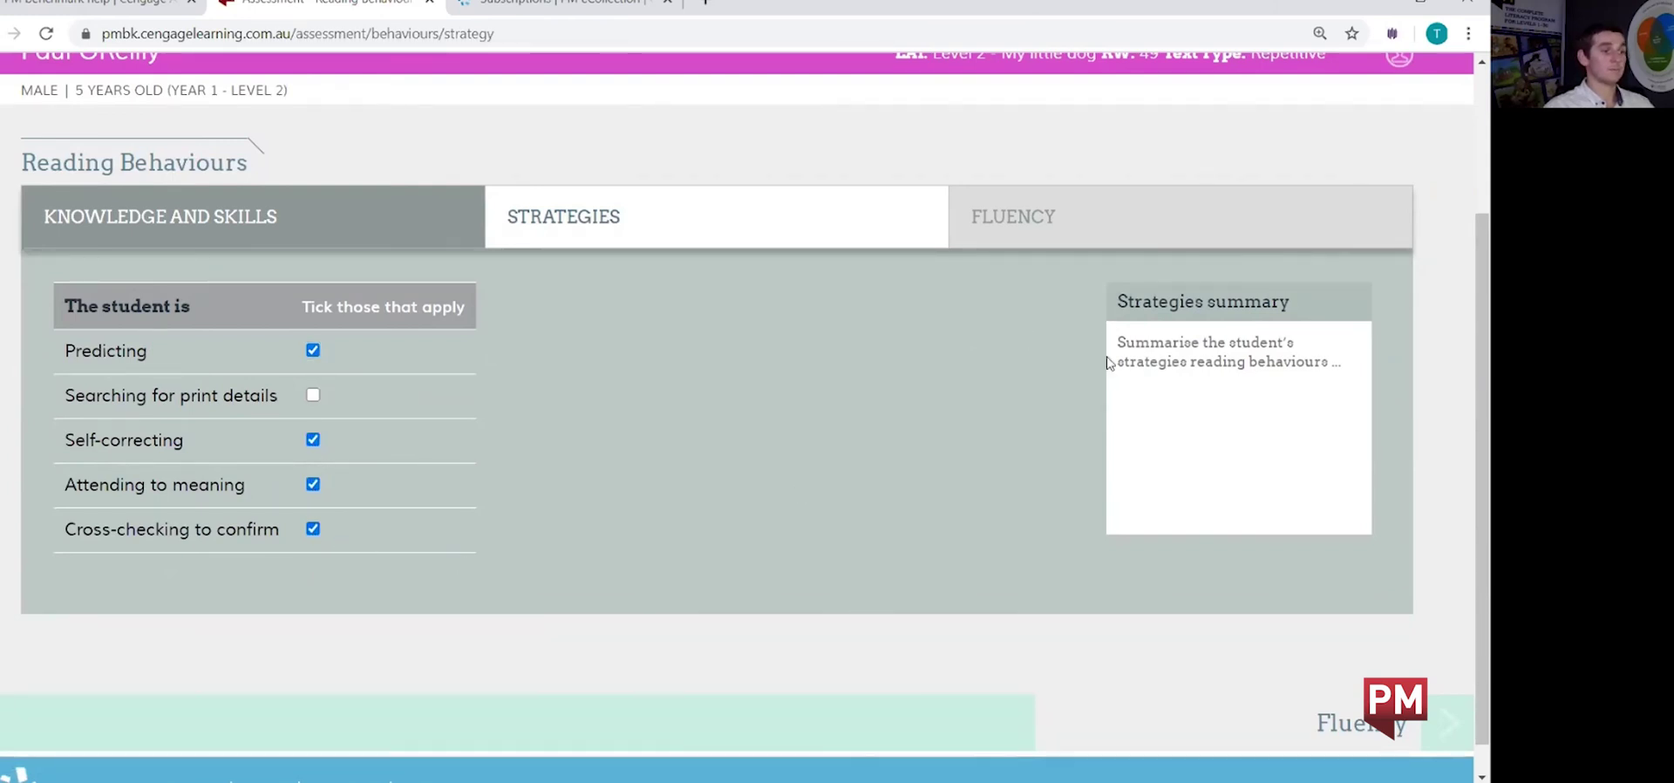
click(1311, 722)
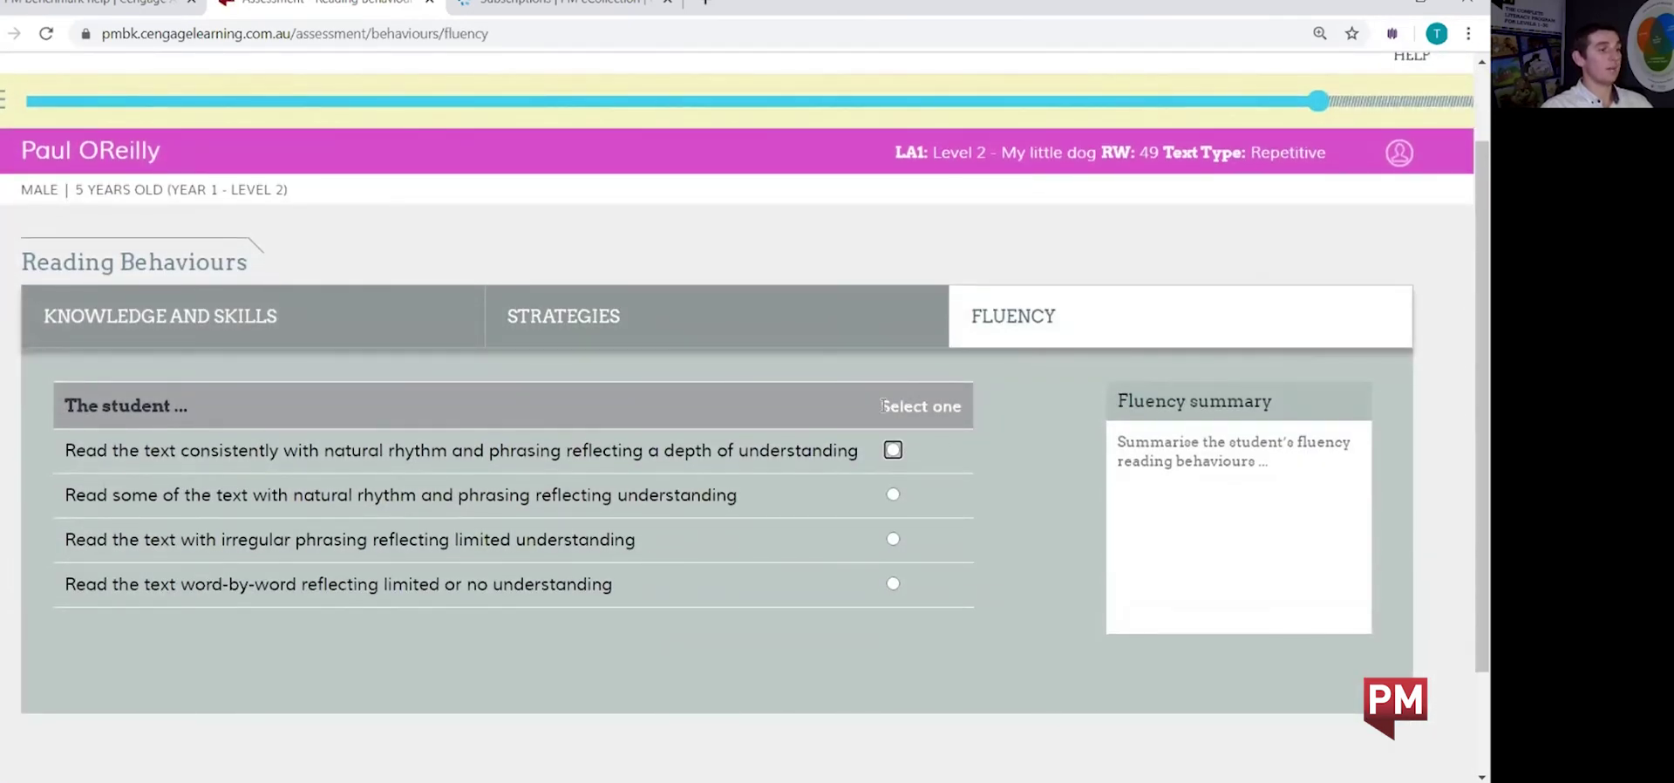
Rate fluency as 'Read the text consistently with natural rhythm' and phrasing showing deep understanding
drag(881, 408, 958, 415)
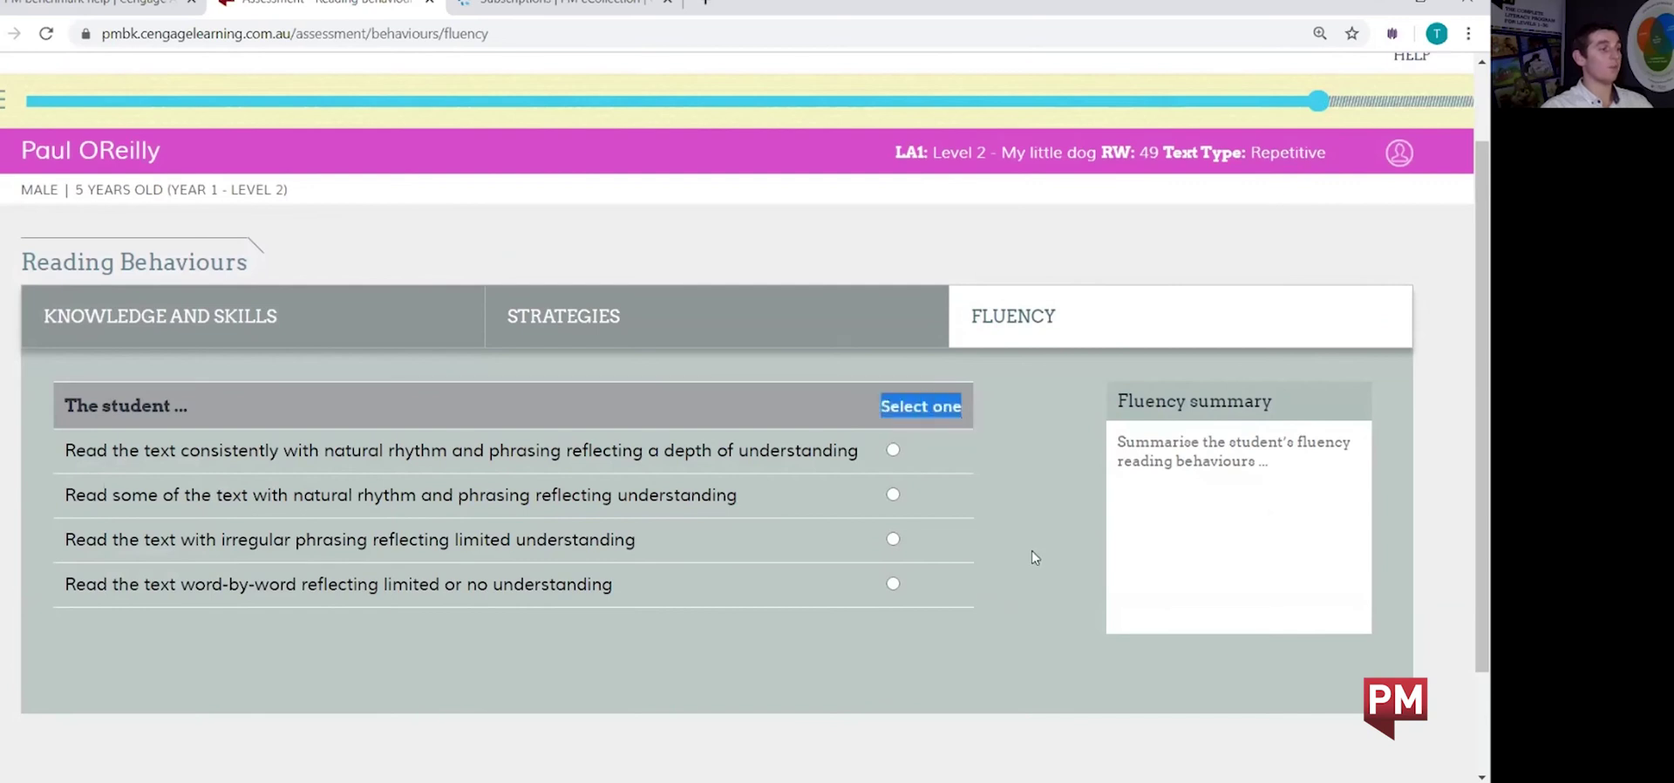
scroll(1030, 546, down, 1)
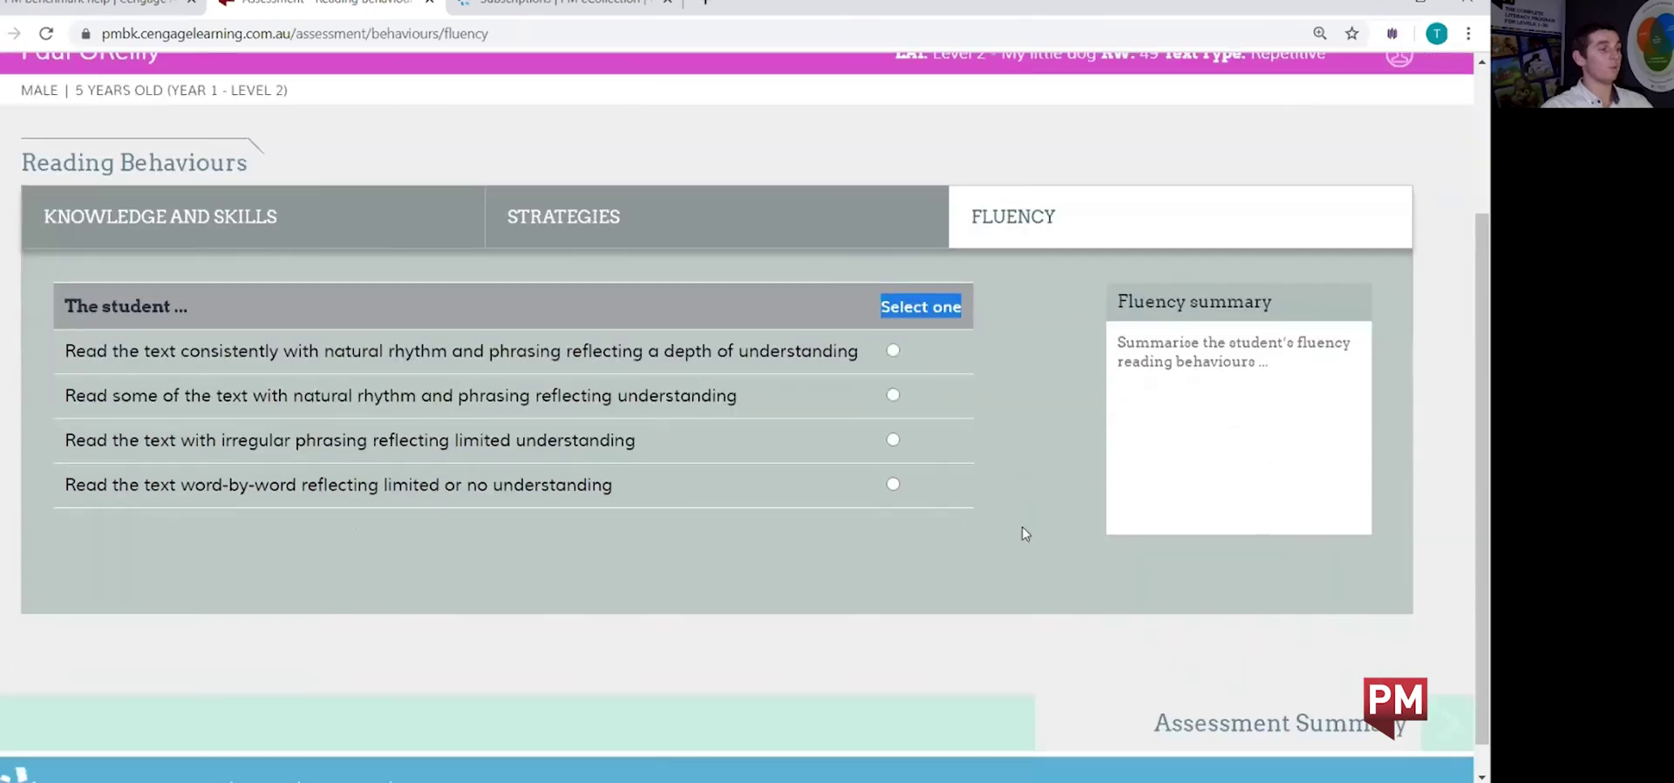
click(893, 350)
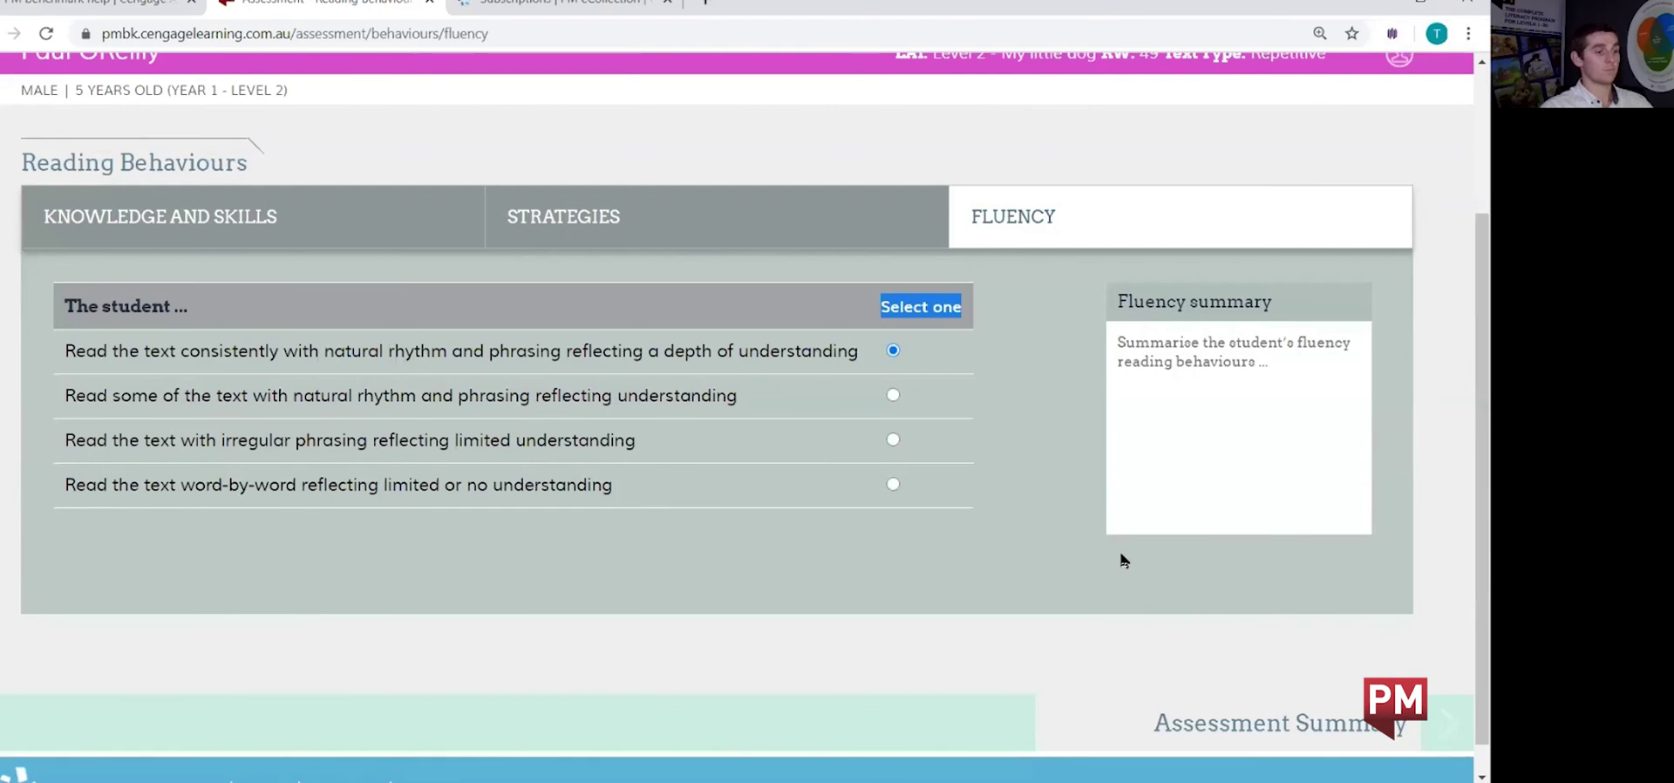
scroll(1125, 559, up, 1)
scroll(1127, 556, up, 1)
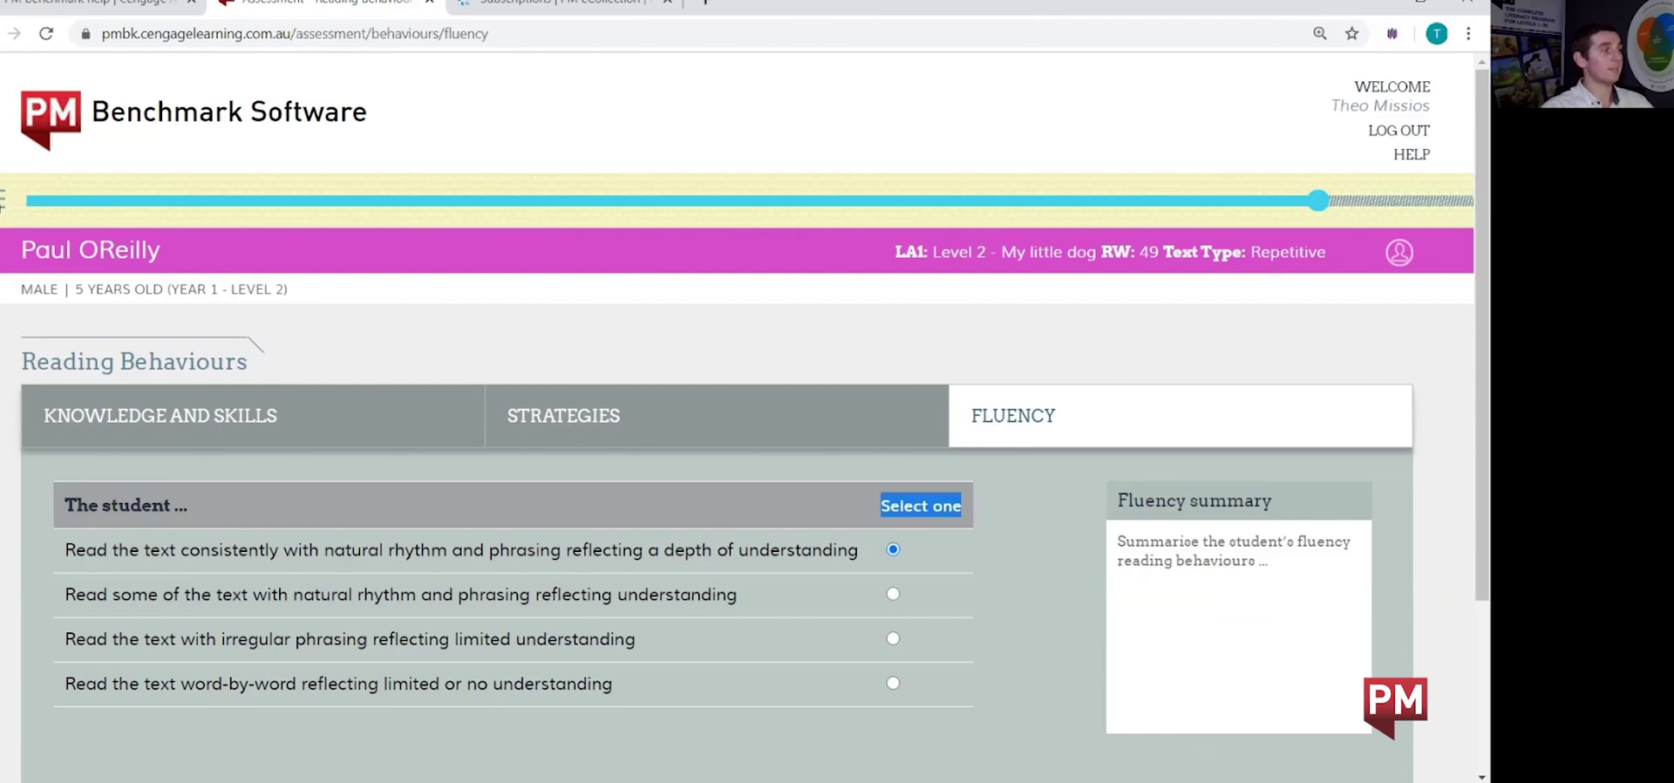
click(2, 200)
scroll(497, 506, down, 1)
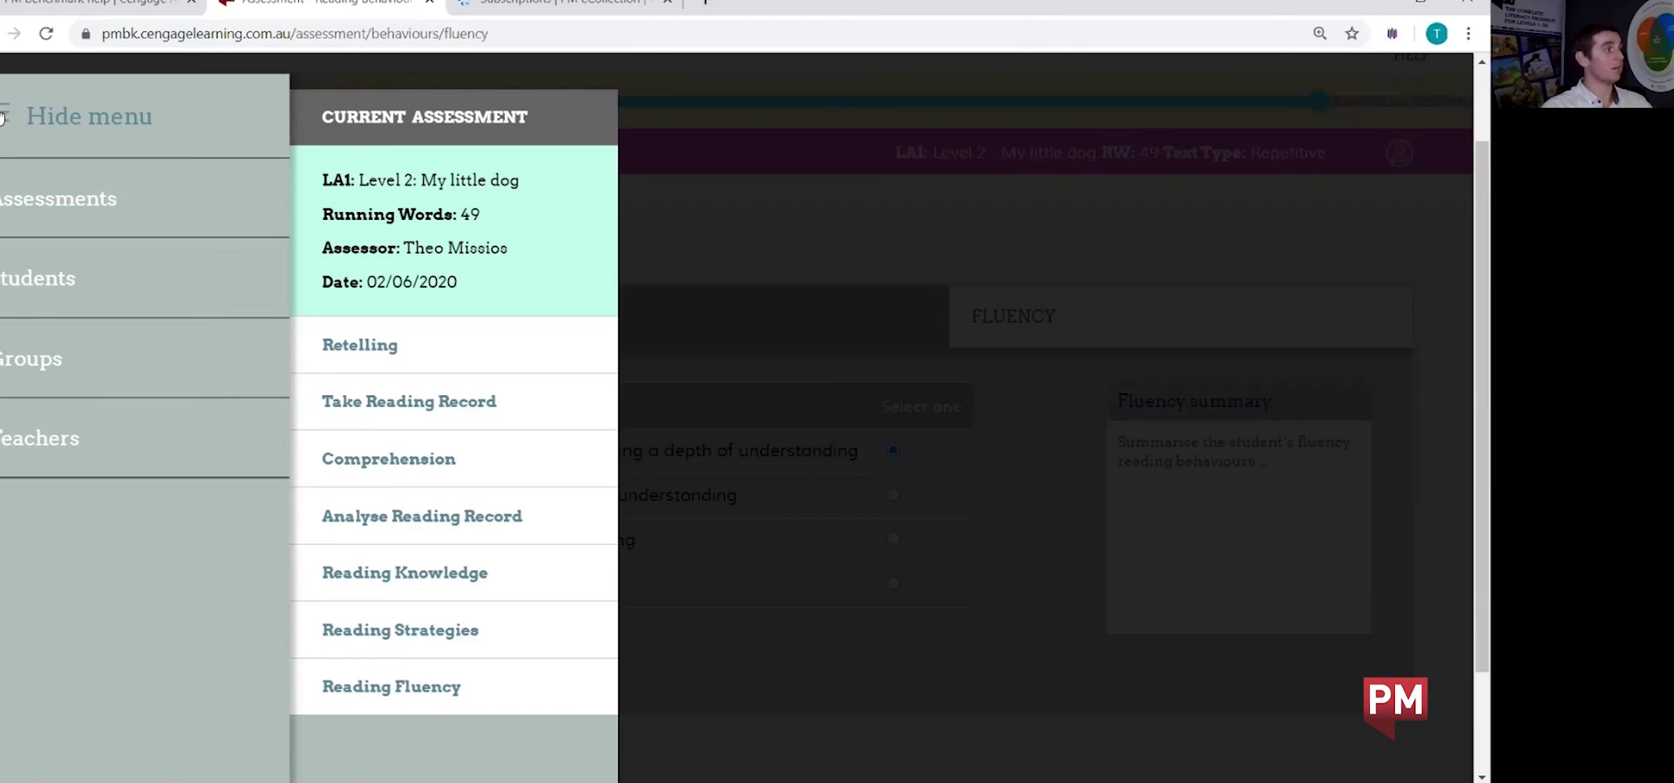
click(2, 117)
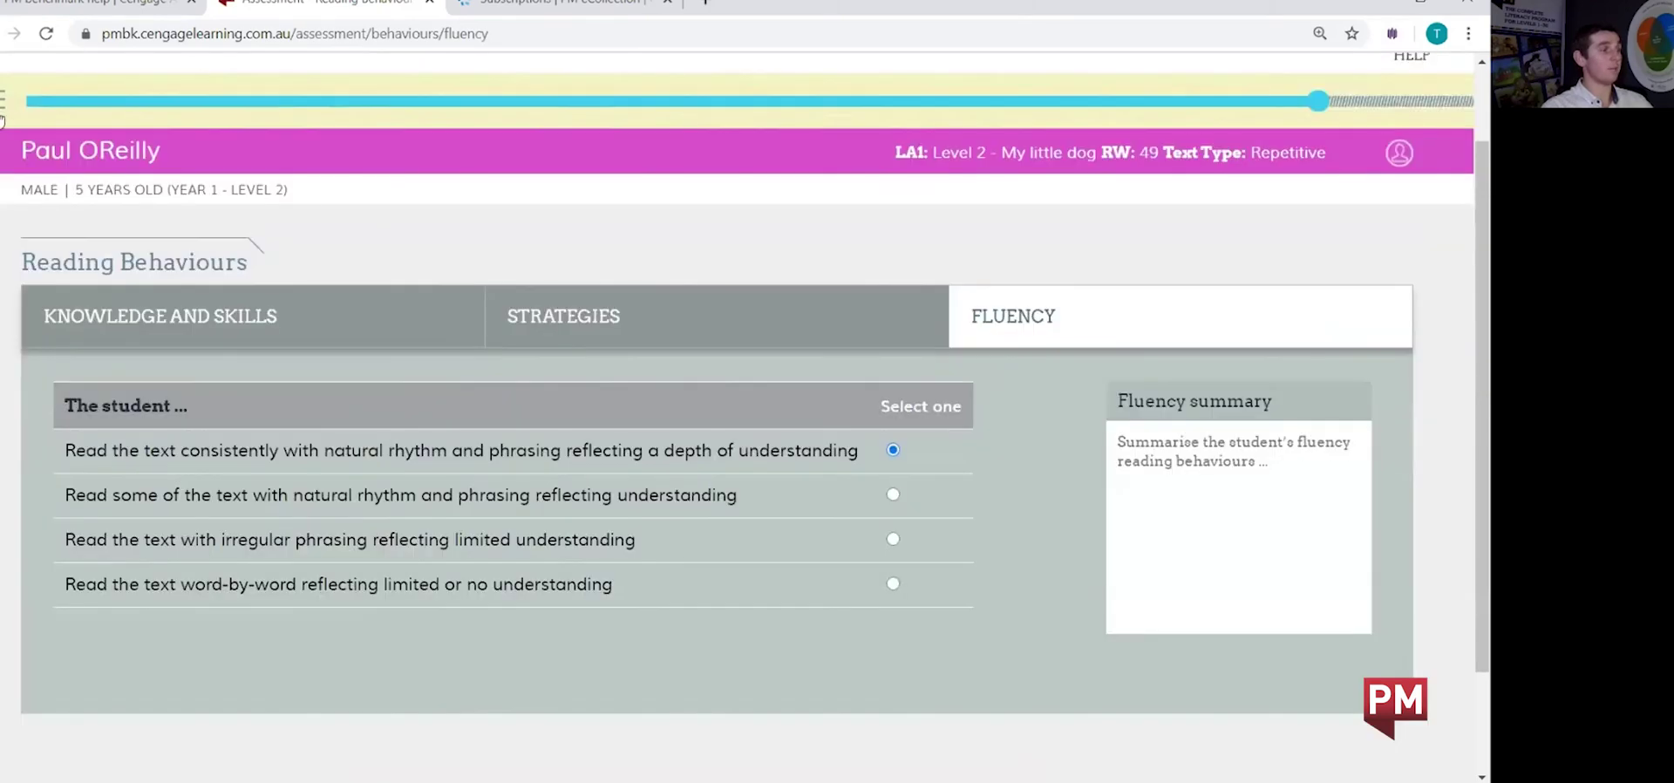
scroll(1309, 528, down, 1)
scroll(1387, 567, down, 1)
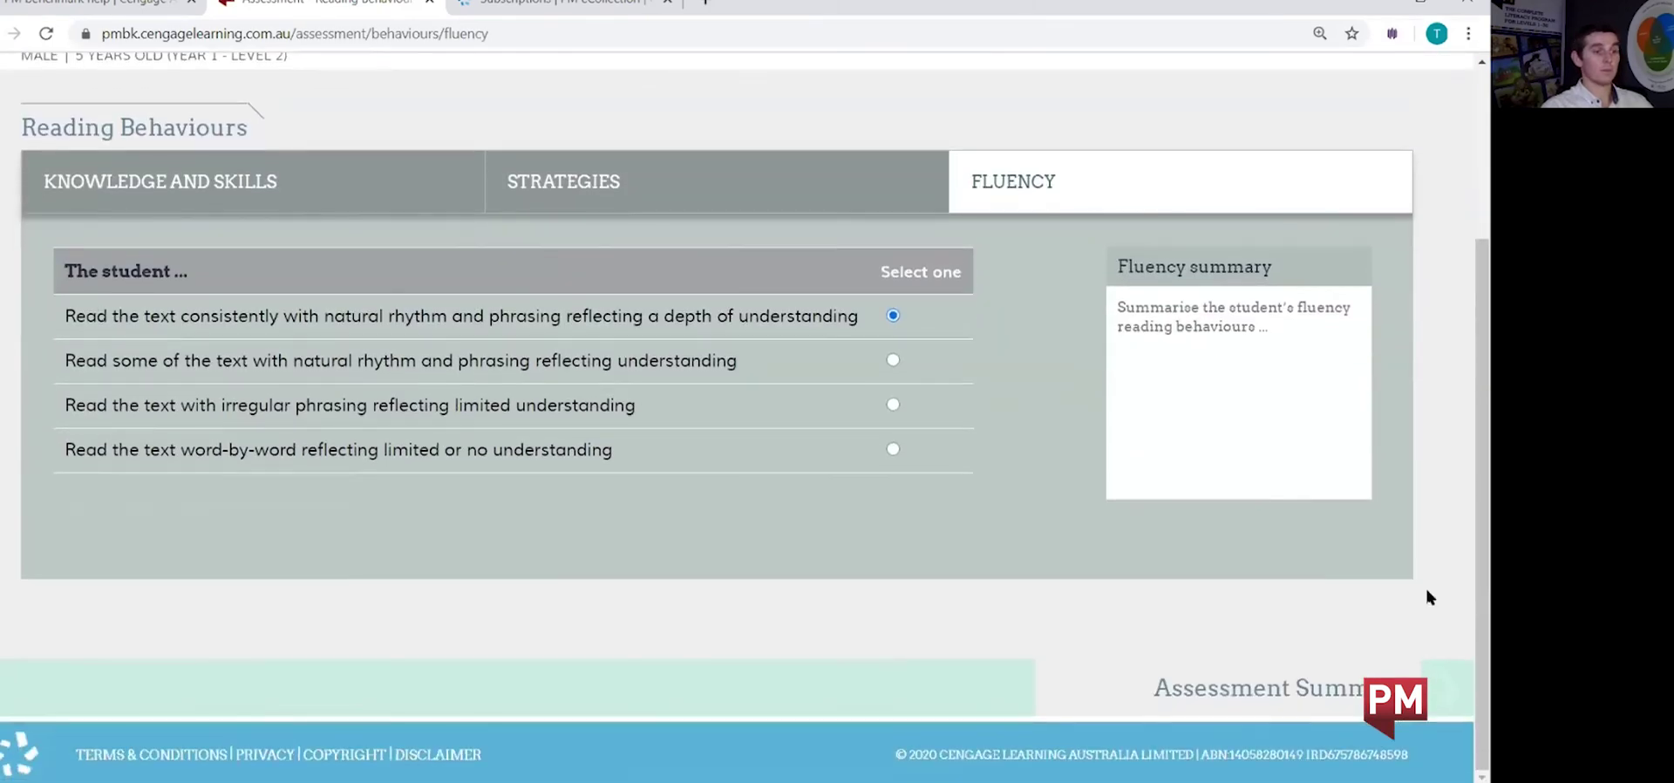